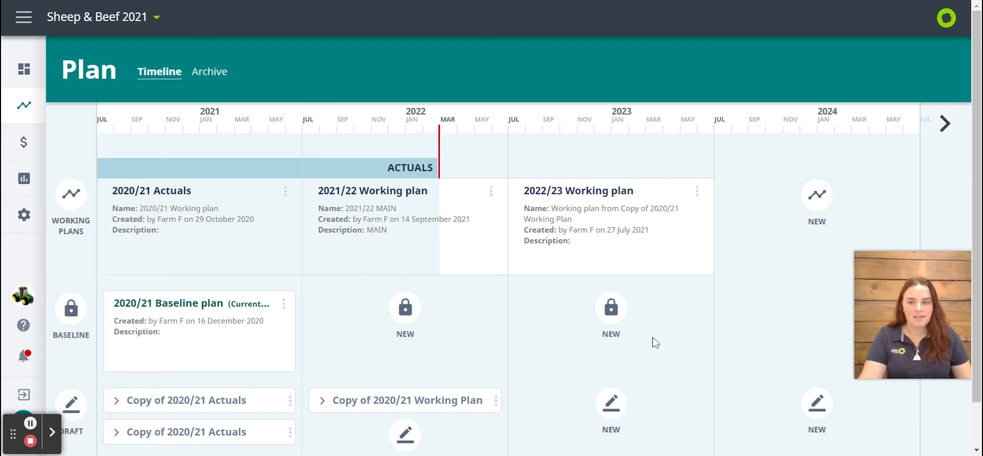
pyautogui.click(7, 19)
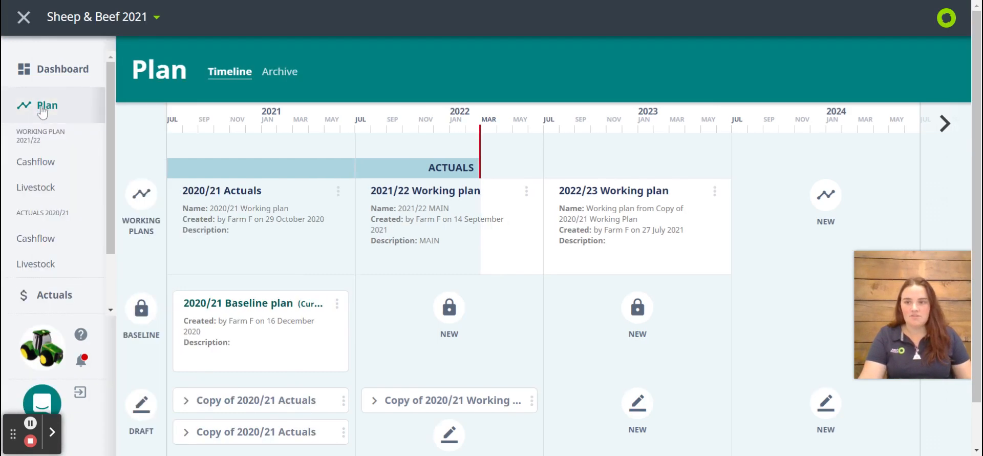
pyautogui.click(24, 18)
pyautogui.moveTo(43, 112)
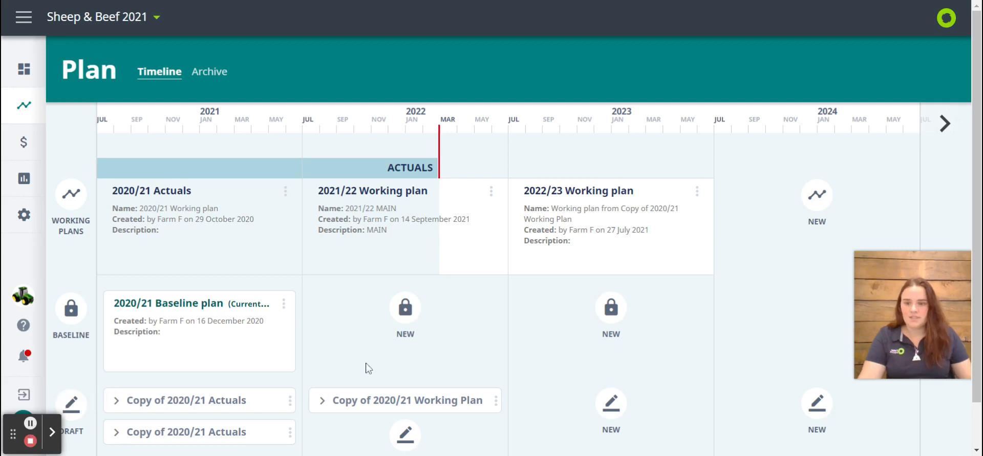
# View the available actions for the Copy of 2020/21 Working Plan draft
pyautogui.scroll(-1, 365, 357)
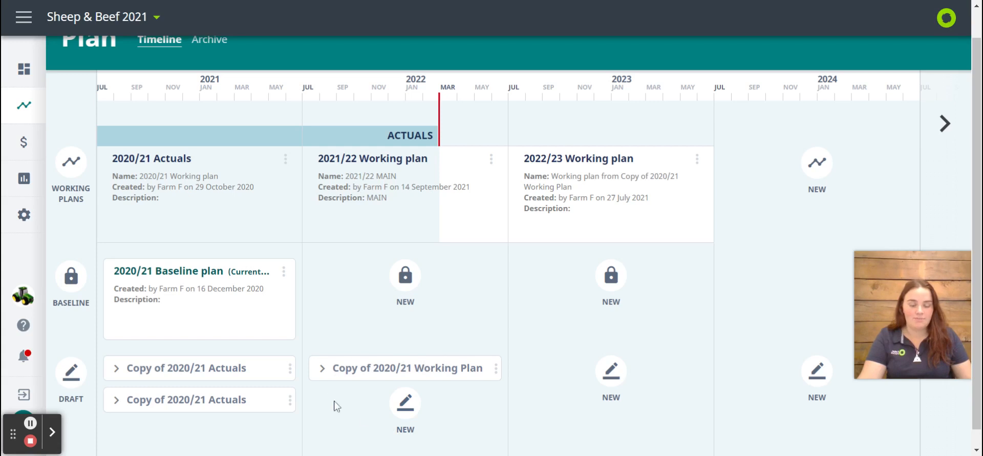
pyautogui.click(496, 369)
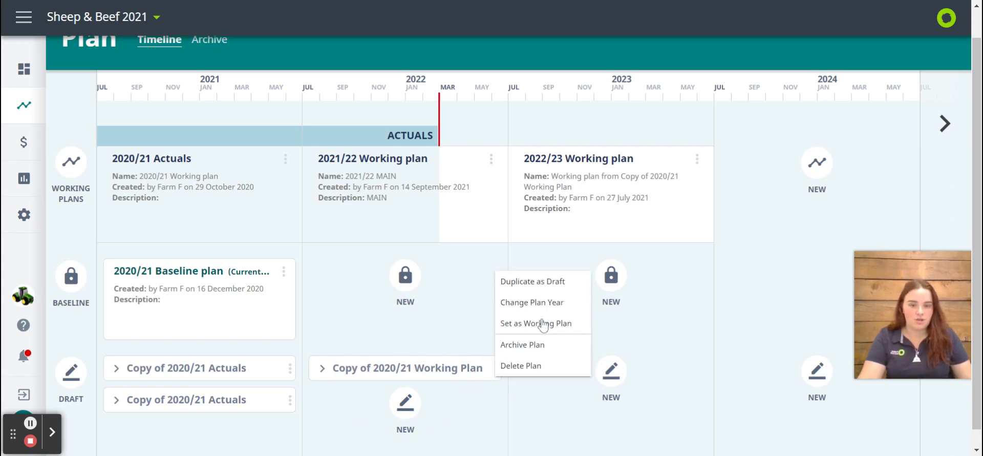
pyautogui.click(444, 346)
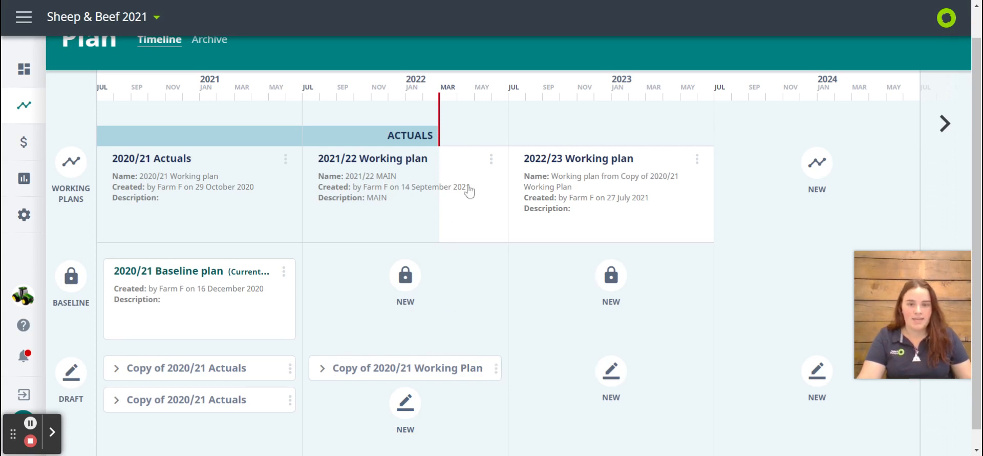
# Duplicate the 2021/22 Working plan as a draft
pyautogui.click(491, 160)
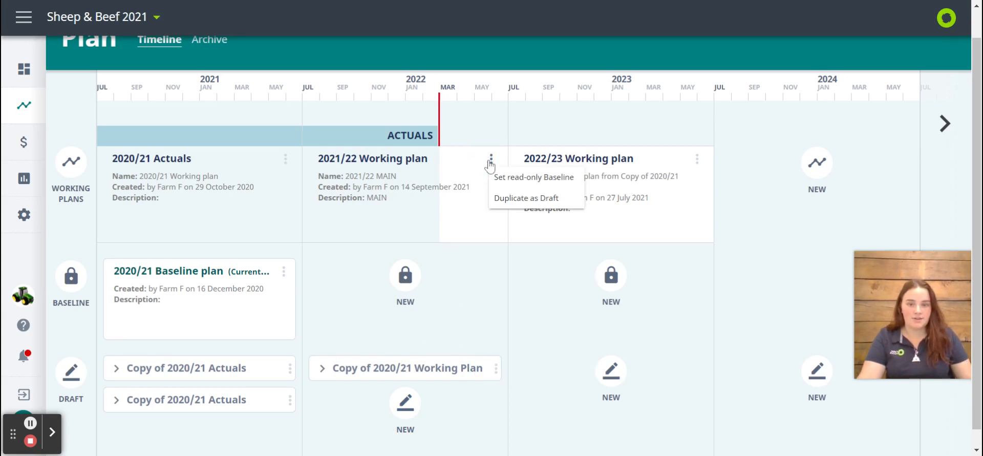
pyautogui.click(506, 199)
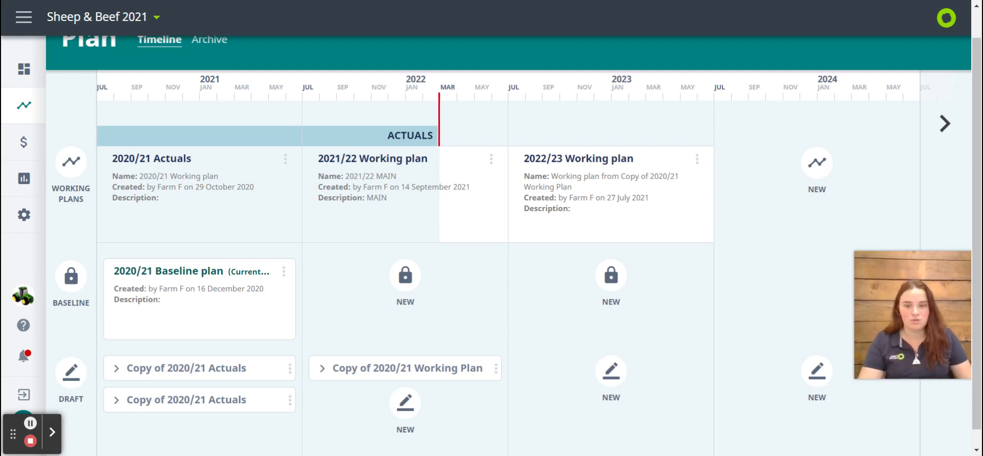
pyautogui.scroll(-1, 496, 283)
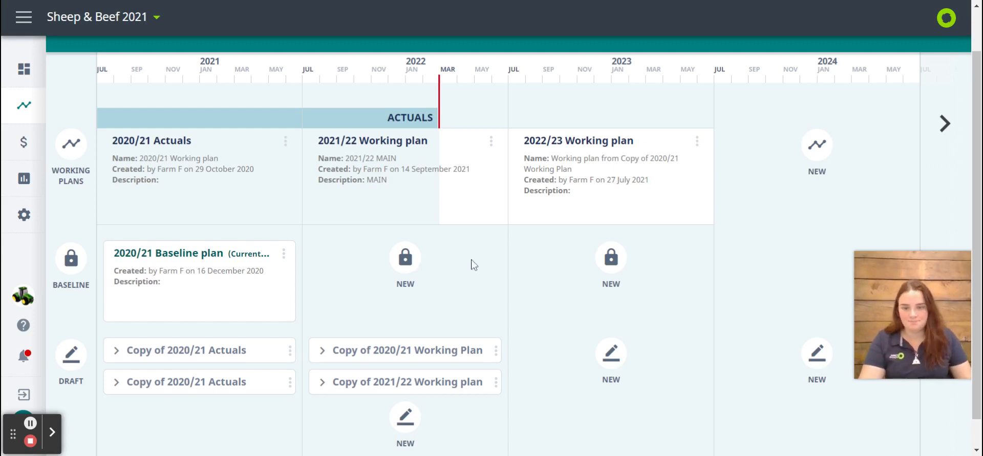
# Open the 2021/22 Working plan's cashflow and set its revision date to Jun 2021
pyautogui.click(397, 194)
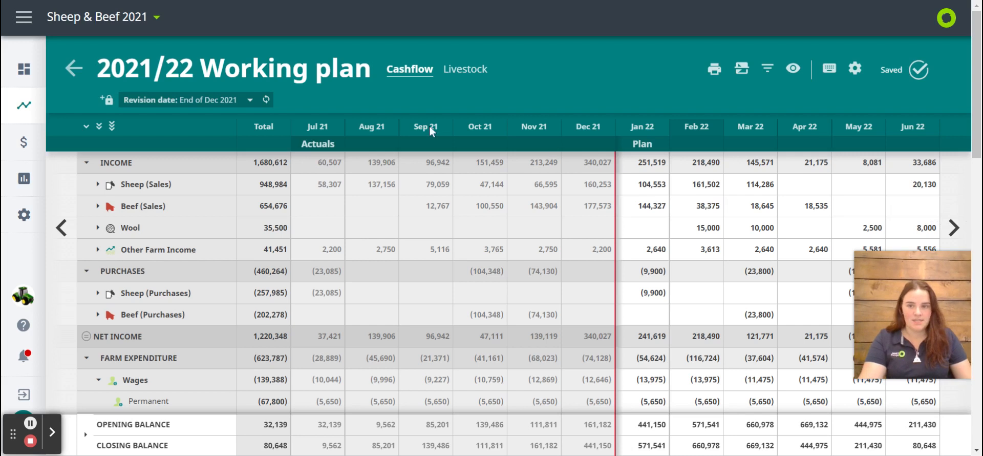
pyautogui.click(219, 100)
pyautogui.click(220, 100)
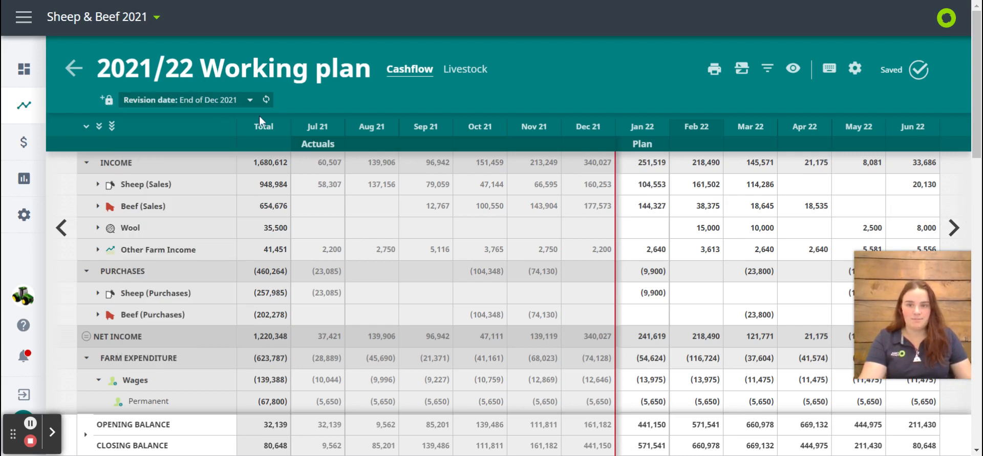
pyautogui.click(214, 103)
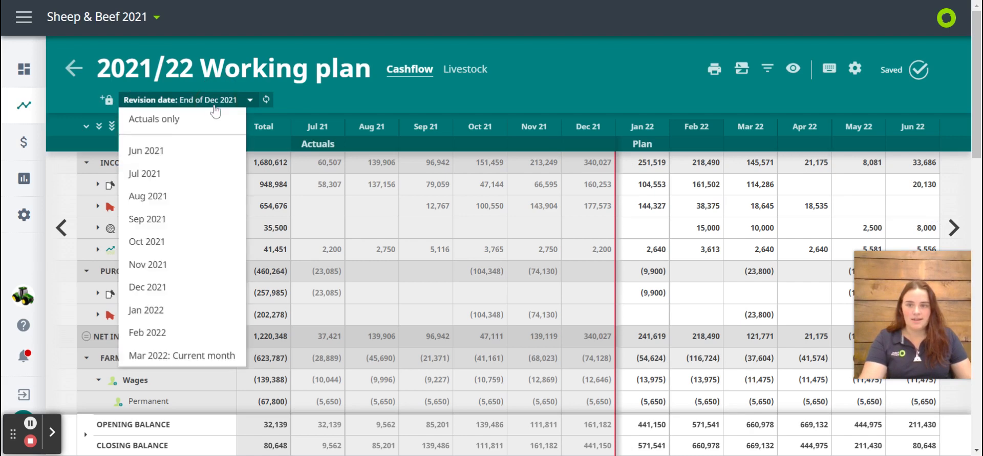
pyautogui.click(183, 150)
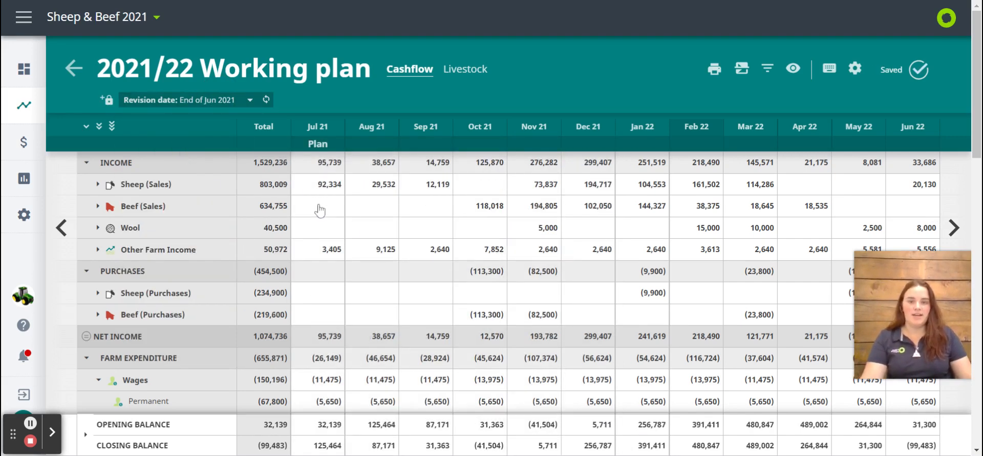
# Change the cashflow's revision date to Jul 2021 and then to Dec 2021
pyautogui.click(205, 106)
pyautogui.click(175, 181)
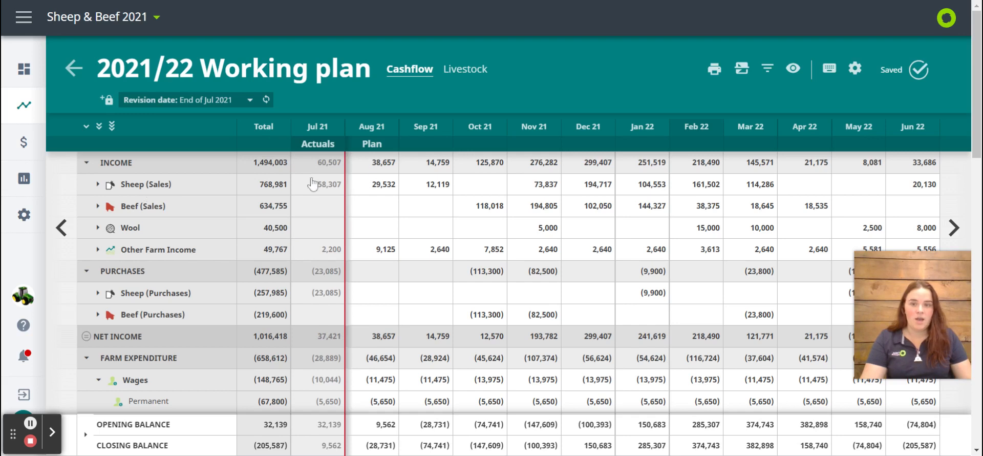
pyautogui.click(205, 100)
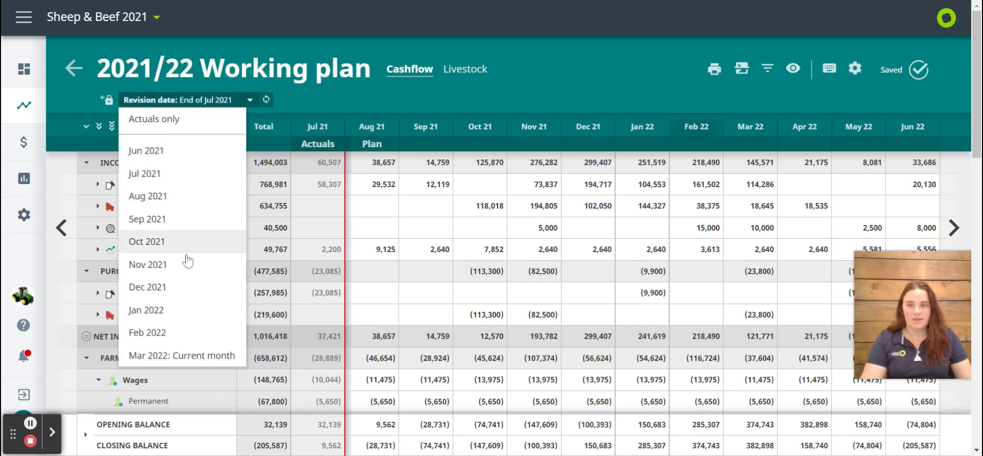
pyautogui.click(177, 288)
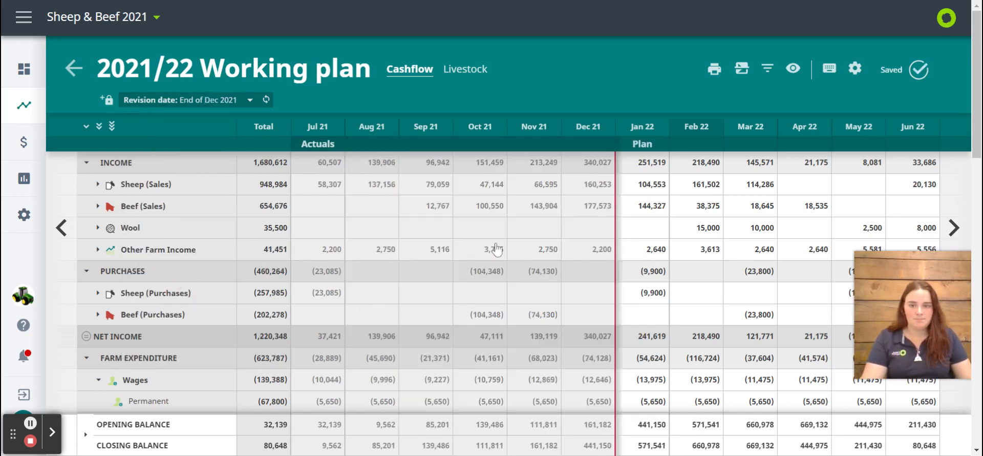
# View the cashflow rows at summary, category and full detail levels, and return to the category level
pyautogui.click(87, 128)
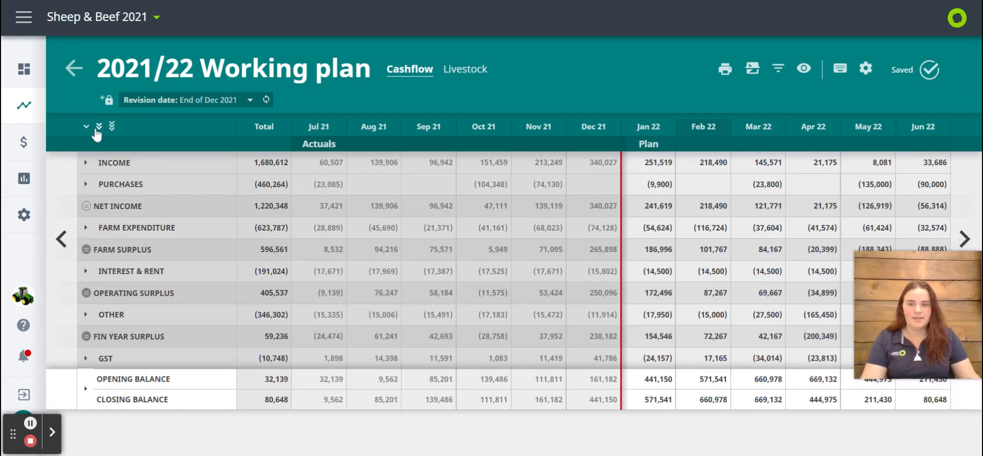
pyautogui.click(99, 128)
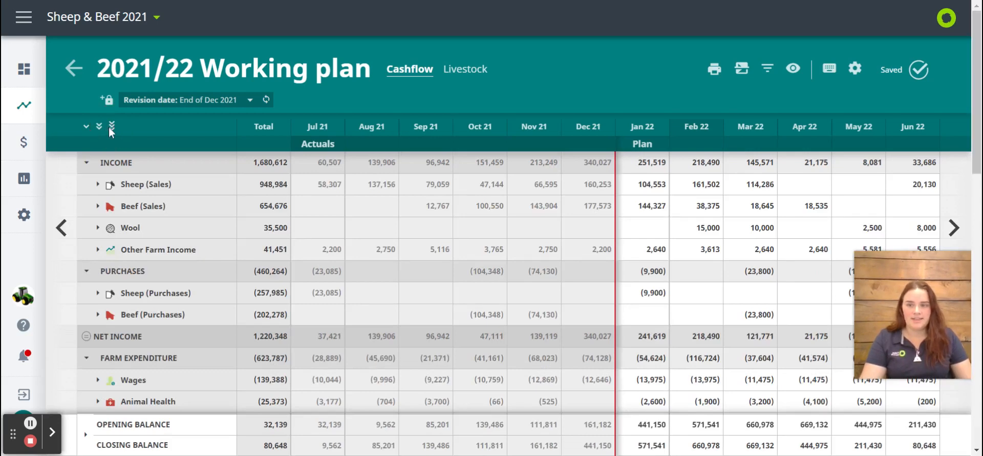
pyautogui.click(112, 126)
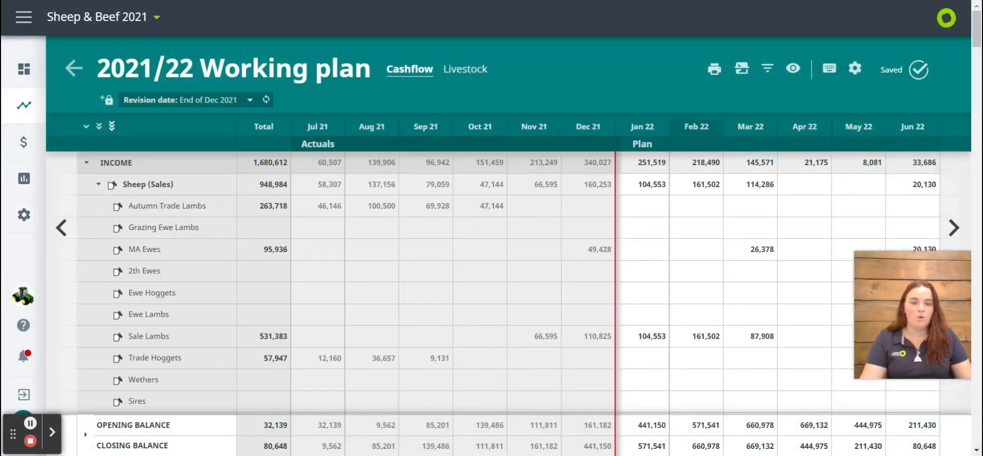
pyautogui.click(98, 129)
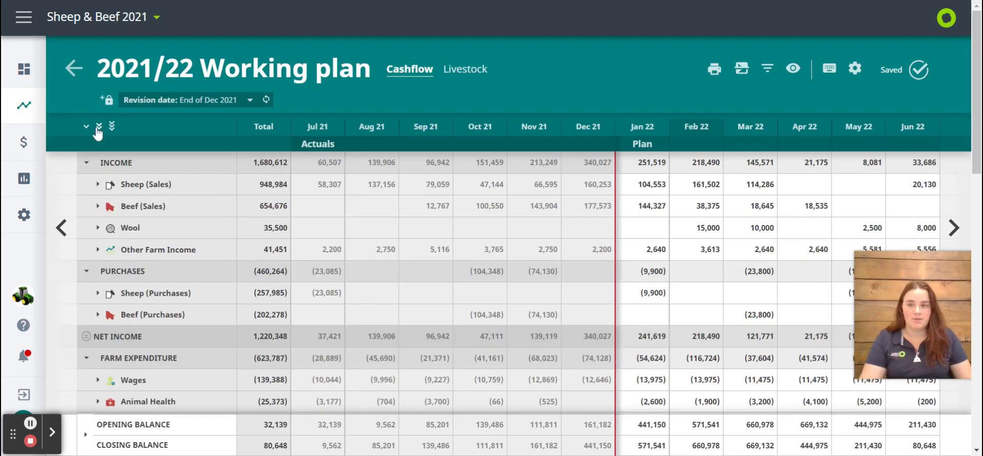
# Expand and collapse the Sheep (Sales), Wool and Beef (Sales) income categories to view their line items
pyautogui.click(96, 185)
pyautogui.click(98, 185)
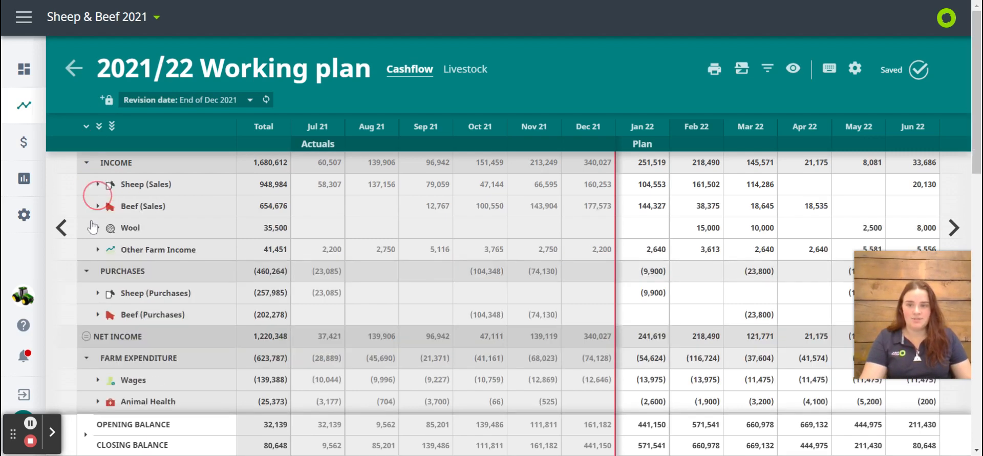
pyautogui.click(97, 228)
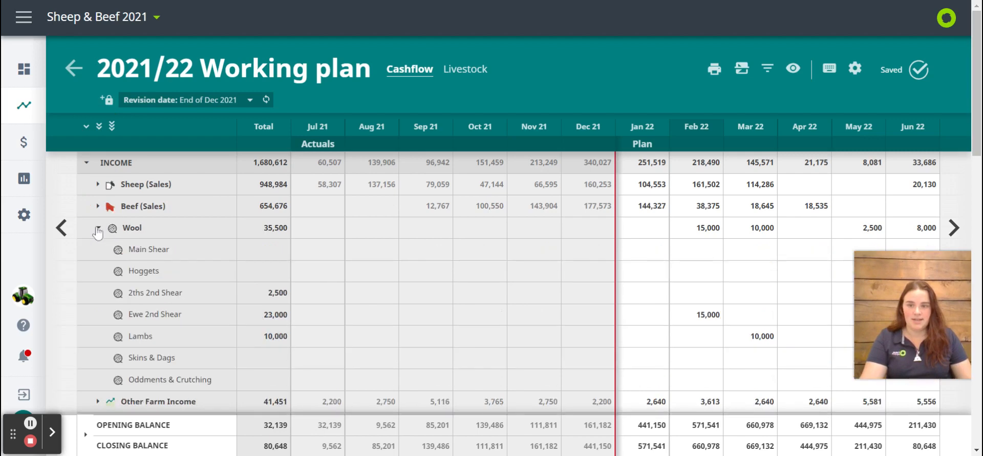
pyautogui.click(98, 228)
pyautogui.click(98, 206)
pyautogui.click(99, 207)
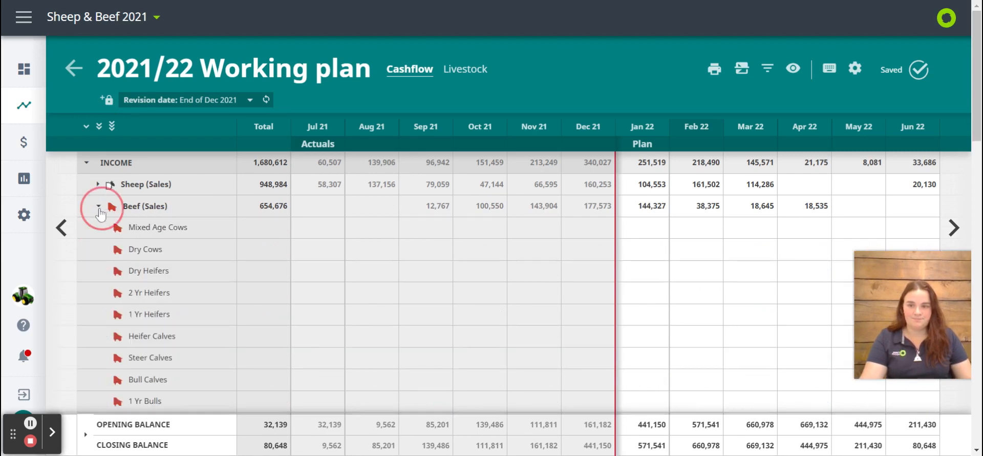
# View the line items of the Wages category under Farm Expenditure, leaving the category collapsed
pyautogui.scroll(-3, 117, 210)
pyautogui.click(98, 188)
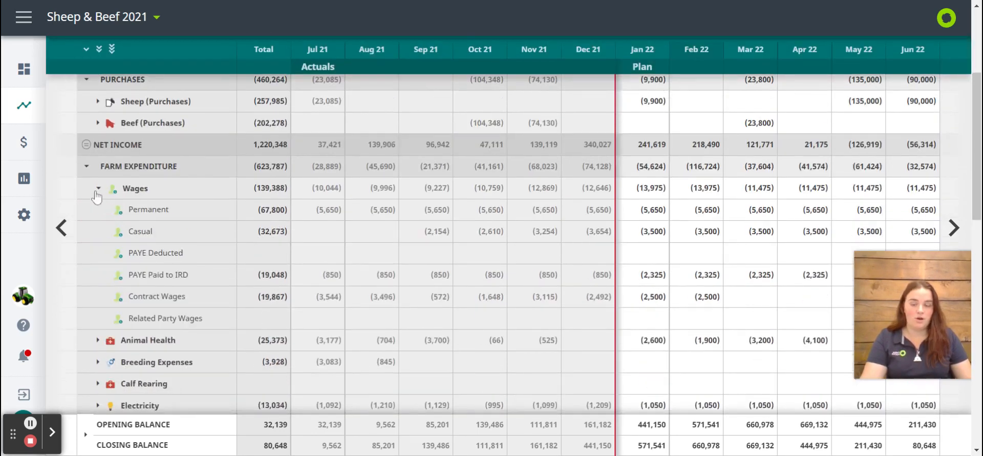
pyautogui.click(98, 188)
pyautogui.scroll(5, 97, 188)
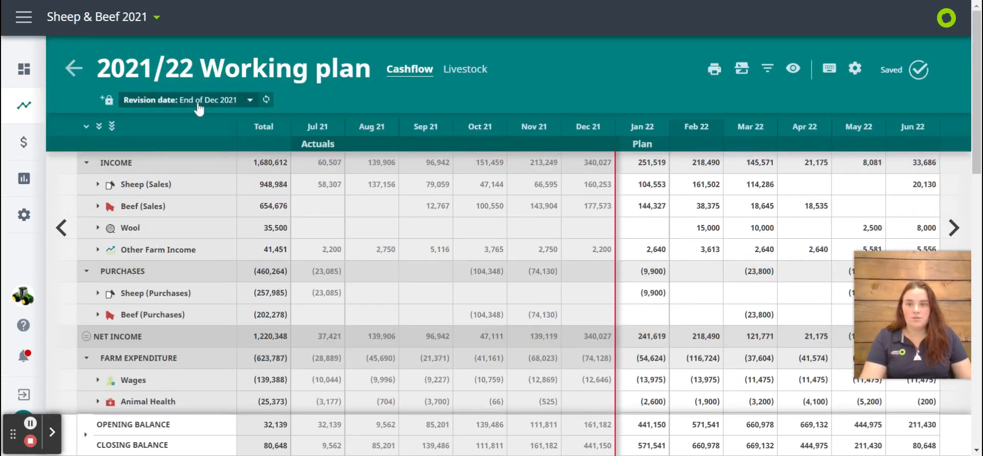
# Set the revision date to Jun 2021 and create a read-only 2021/22 baseline from the working plan, going to it on the timeline
pyautogui.click(159, 101)
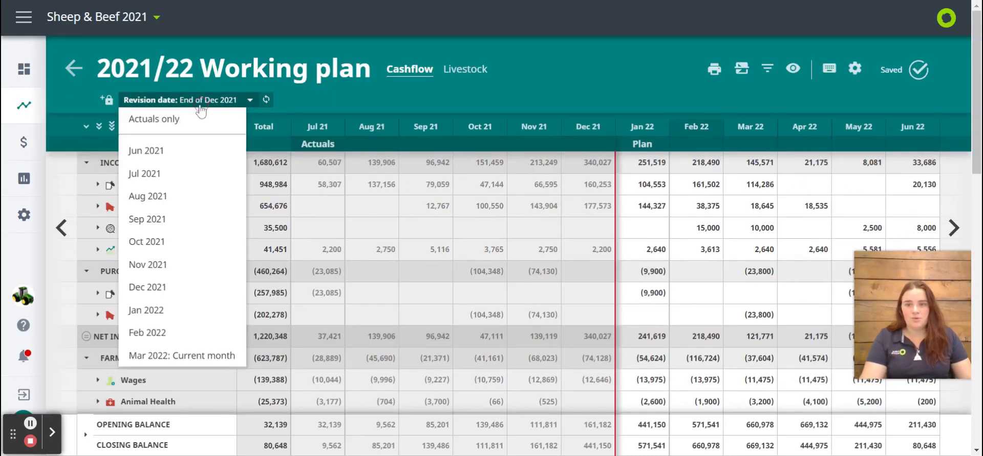
pyautogui.click(175, 152)
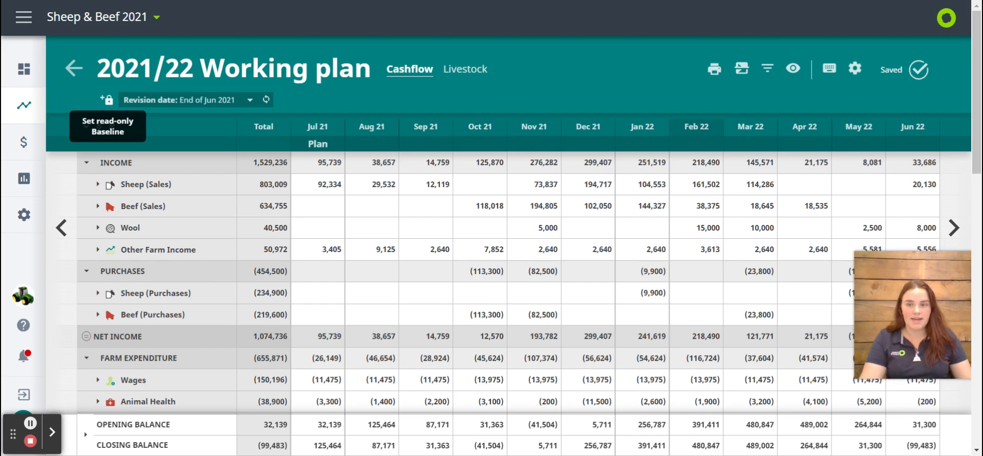
pyautogui.click(107, 100)
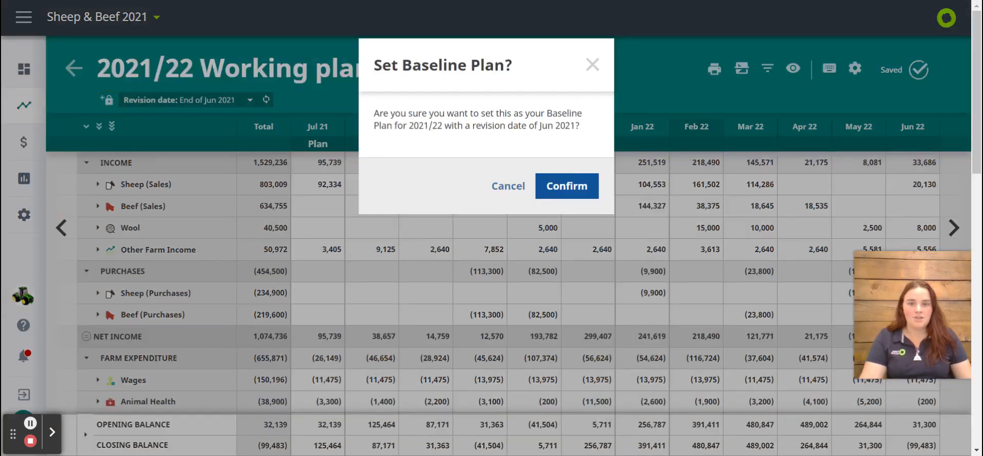
pyautogui.click(568, 197)
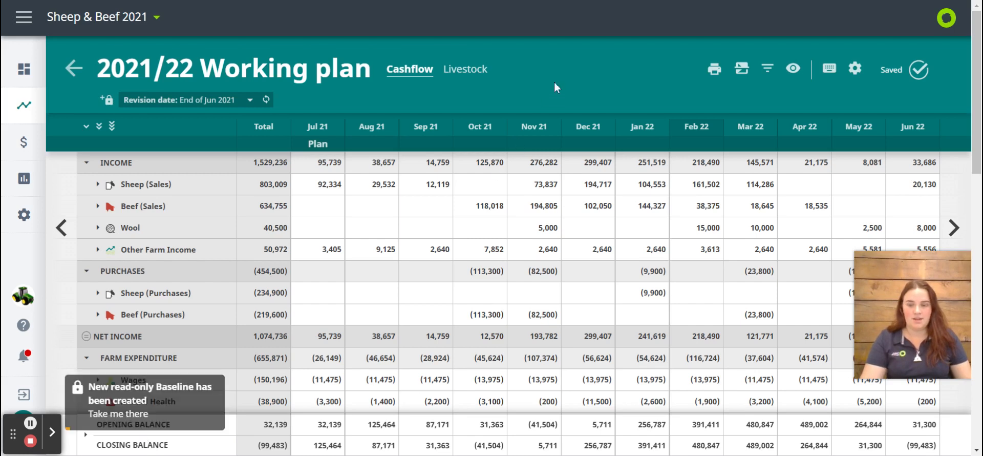
pyautogui.click(135, 418)
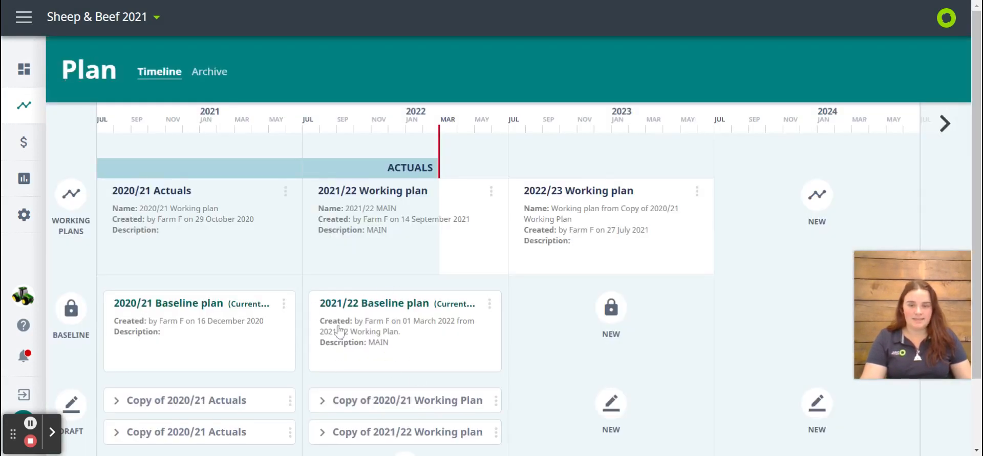
# Reopen the 2021/22 Working plan and set its revision date to Dec 2021
pyautogui.click(387, 254)
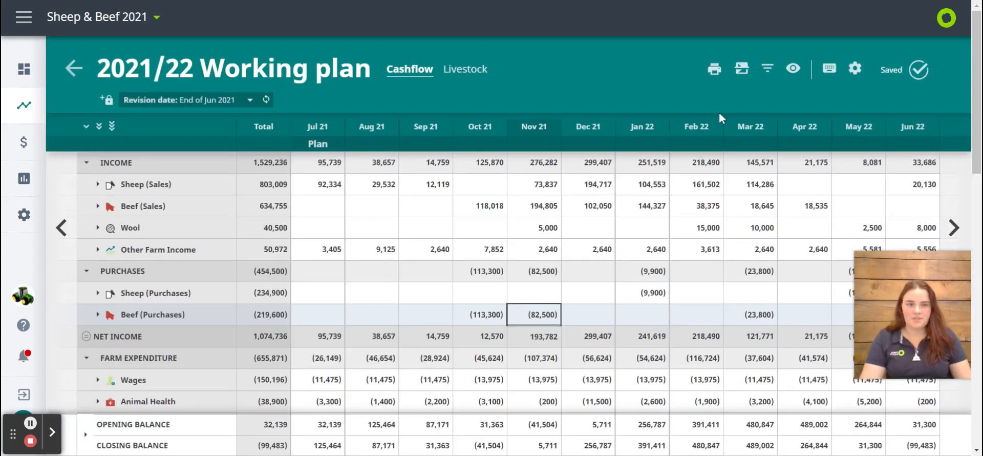
pyautogui.click(195, 99)
pyautogui.click(151, 287)
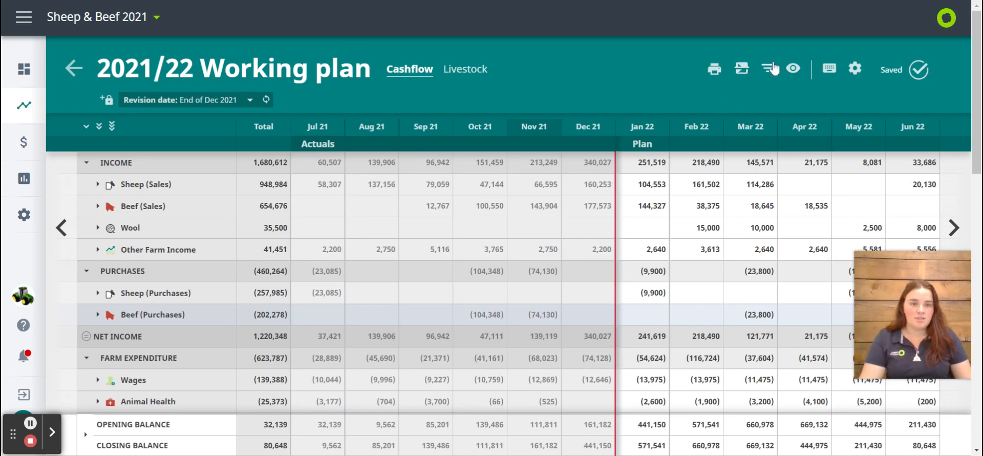
# Compare the cashflow with the 2021/22 Baseline plan (Current version) on line two and look over the figures
pyautogui.click(742, 70)
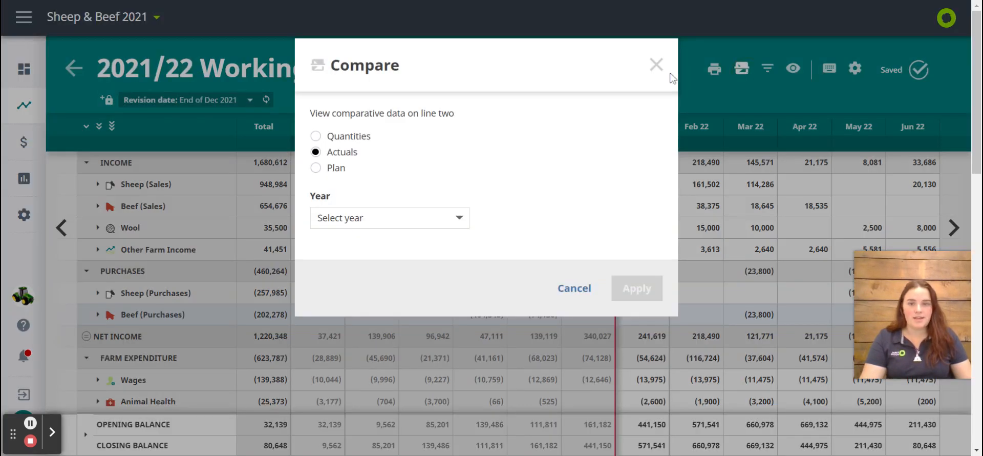
pyautogui.click(330, 169)
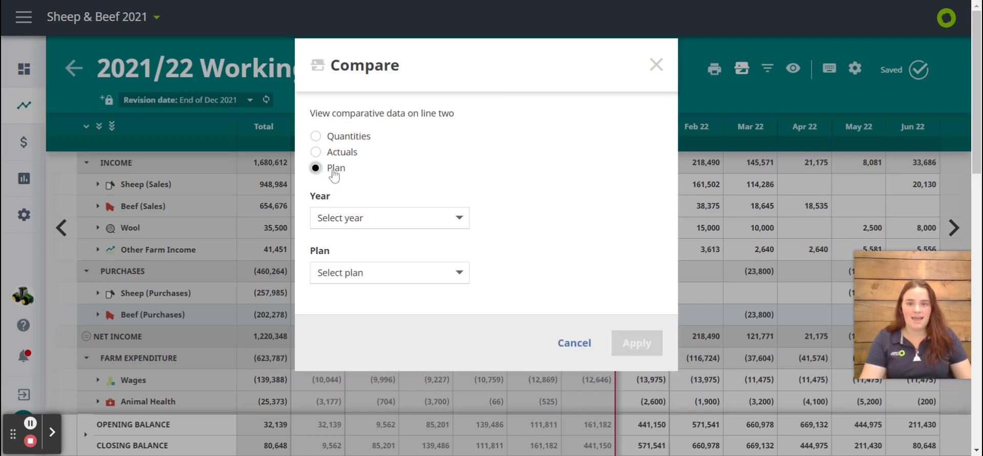
pyautogui.click(330, 214)
pyautogui.click(334, 264)
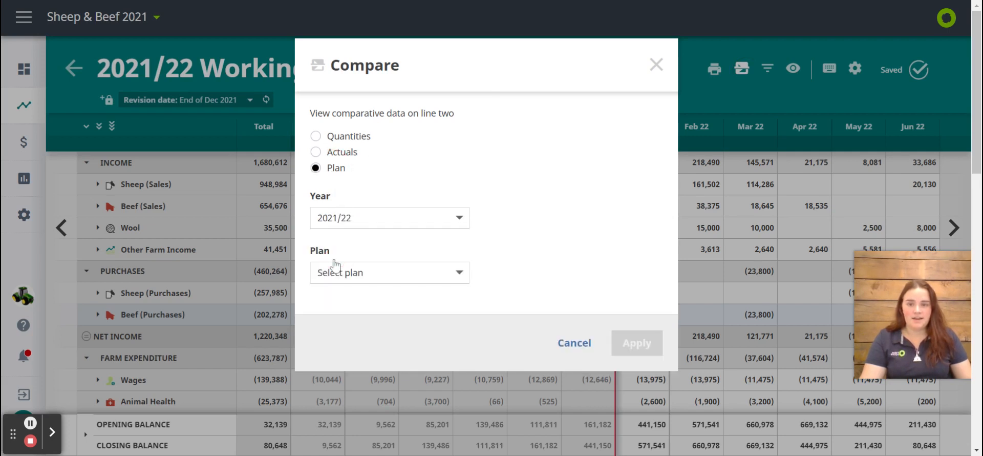
pyautogui.click(329, 274)
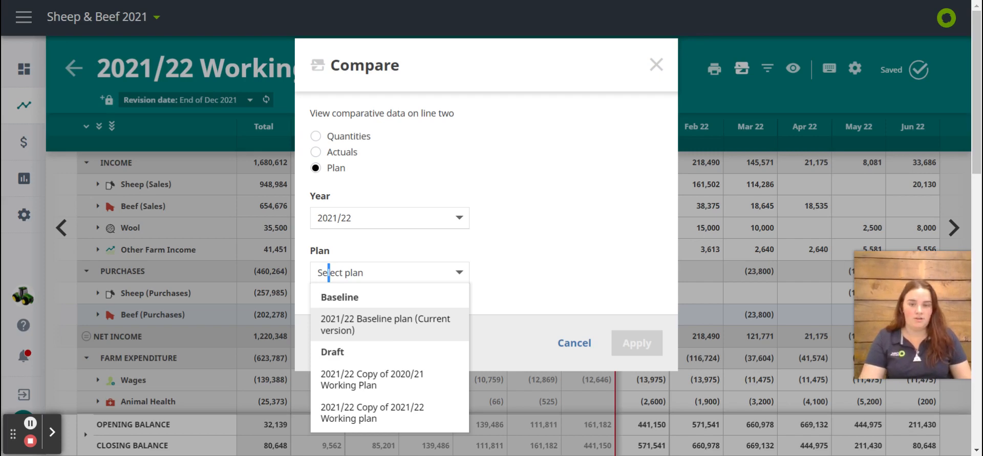
pyautogui.doubleClick(382, 328)
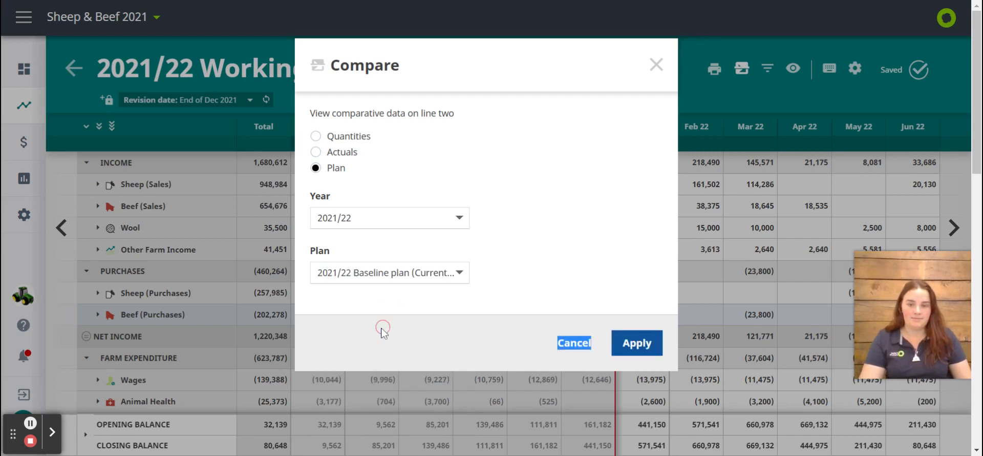
pyautogui.click(631, 342)
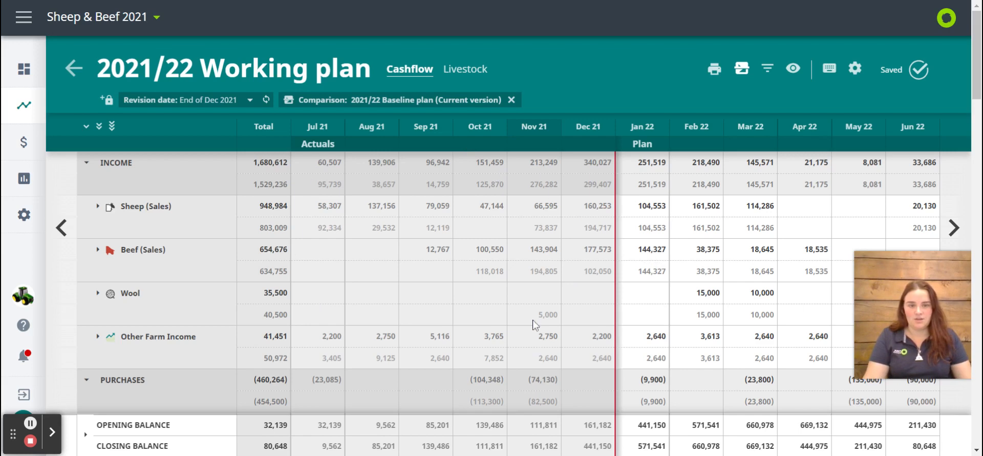
pyautogui.scroll(-6, 536, 325)
pyautogui.scroll(-4, 535, 325)
pyautogui.scroll(10, 534, 323)
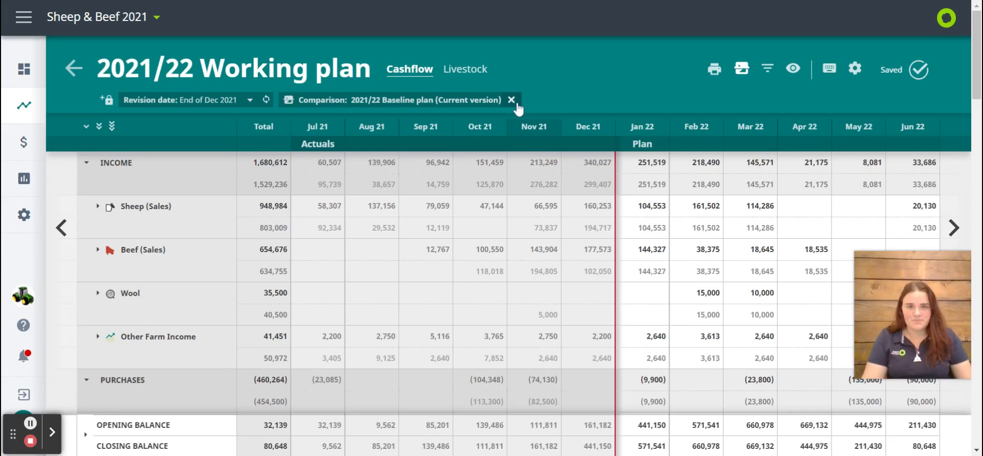
# Change the line-two comparison from the baseline plan to the 2020/21 actuals
pyautogui.click(743, 69)
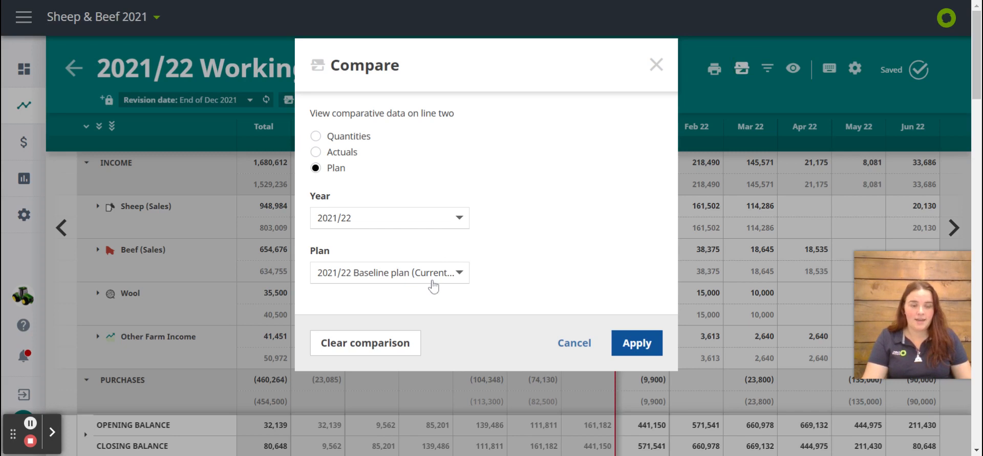
pyautogui.click(433, 284)
pyautogui.click(401, 210)
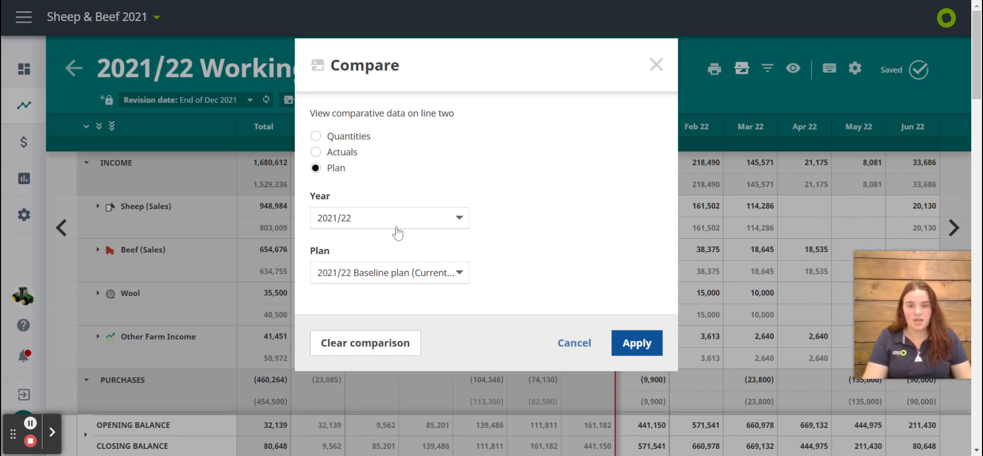
pyautogui.click(398, 225)
pyautogui.click(336, 152)
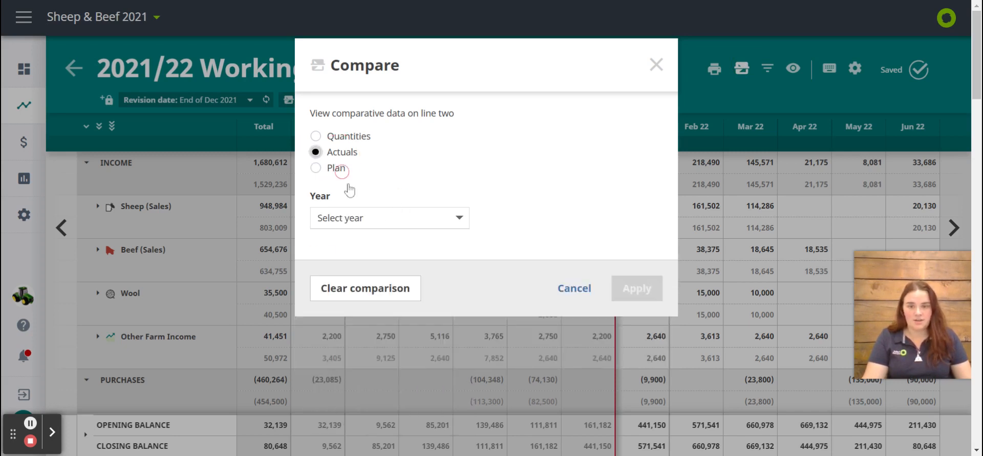
pyautogui.click(385, 220)
pyautogui.click(376, 247)
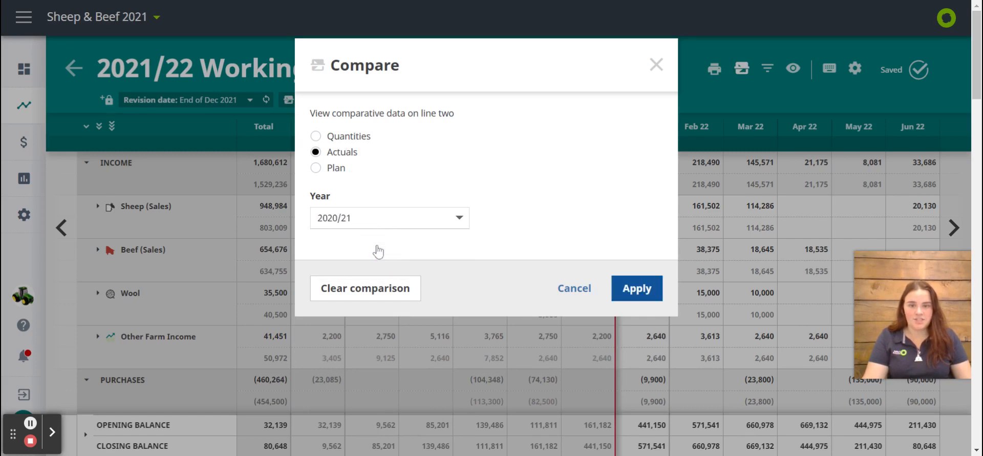
pyautogui.click(635, 290)
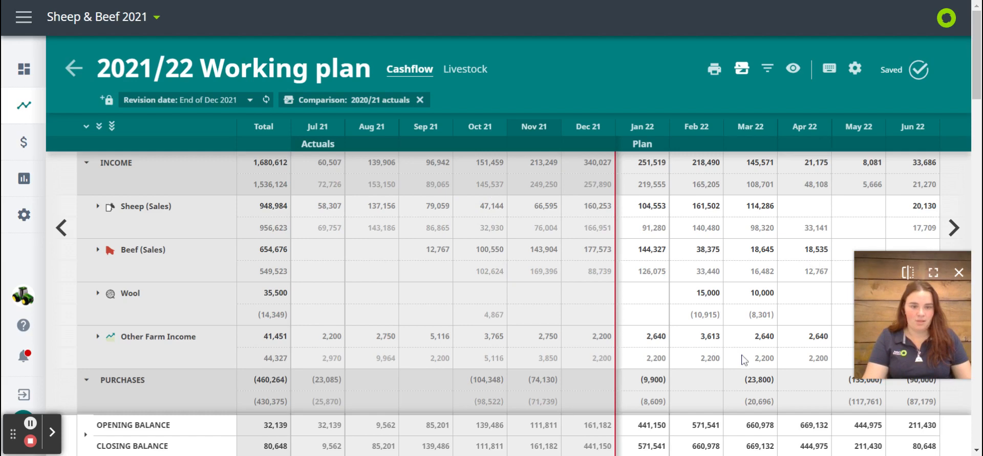
# Overwrite the planned Fertiliser amounts with the line-two 2020/21 actuals, consolidating matching actual items
pyautogui.scroll(-8, 745, 360)
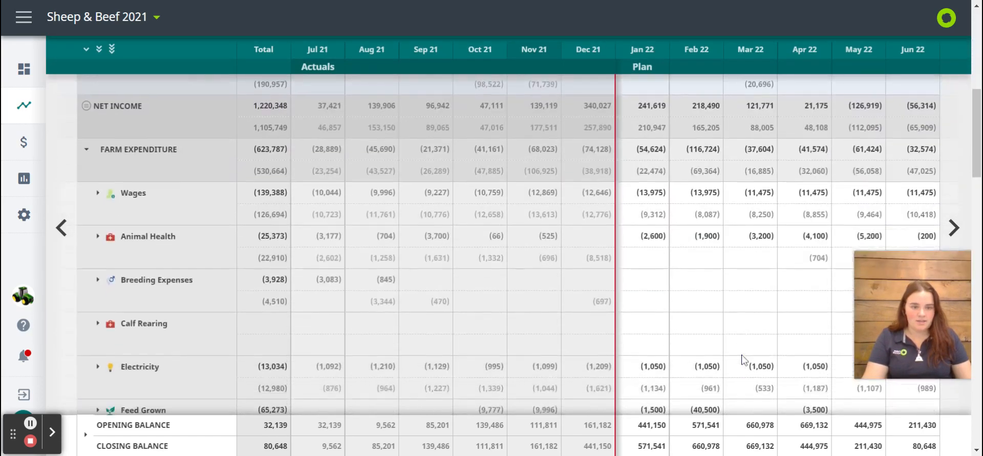
pyautogui.scroll(-5, 744, 360)
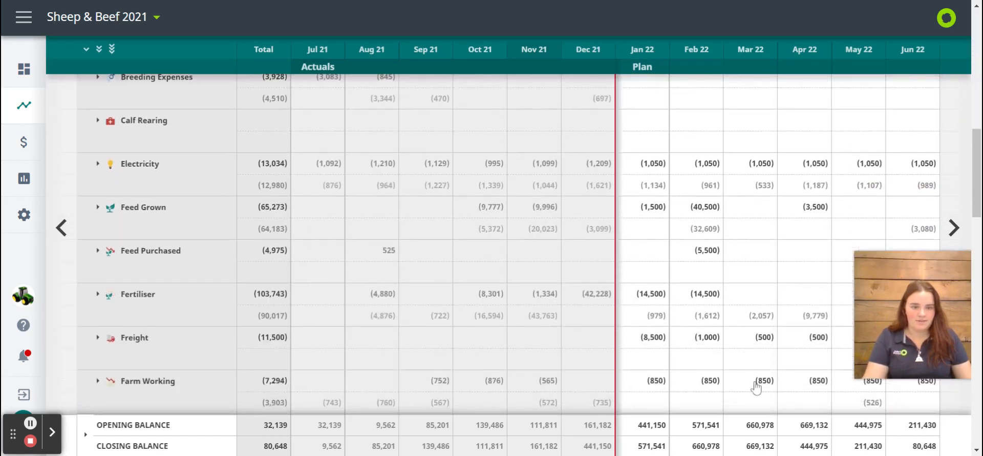
pyautogui.scroll(-3, 757, 387)
pyautogui.scroll(1, 758, 388)
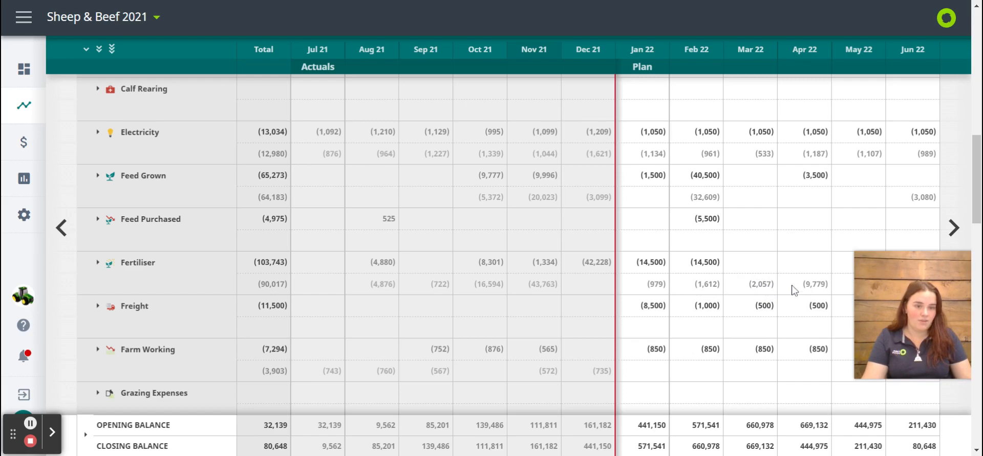
pyautogui.click(760, 271)
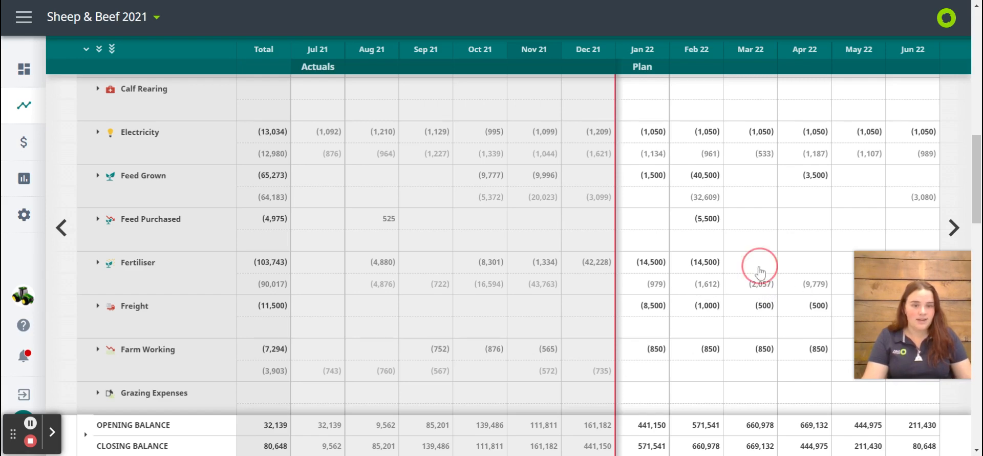
pyautogui.click(793, 238)
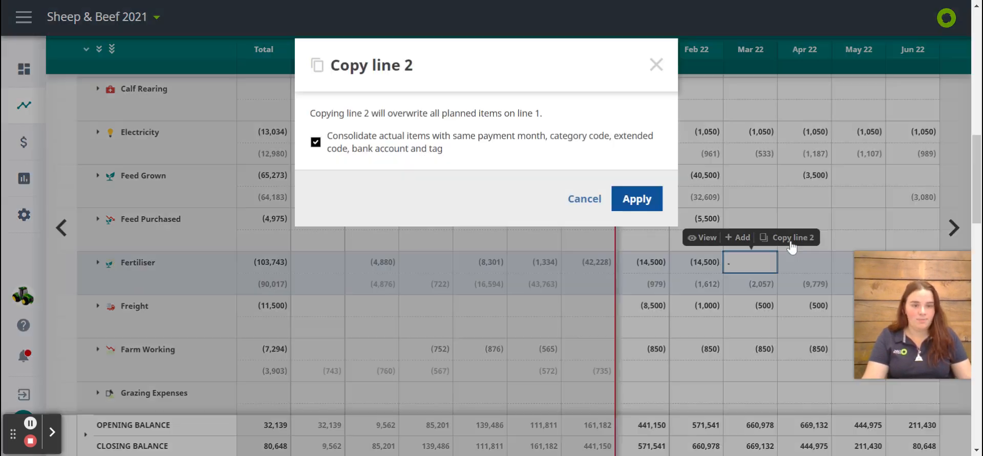
pyautogui.click(637, 201)
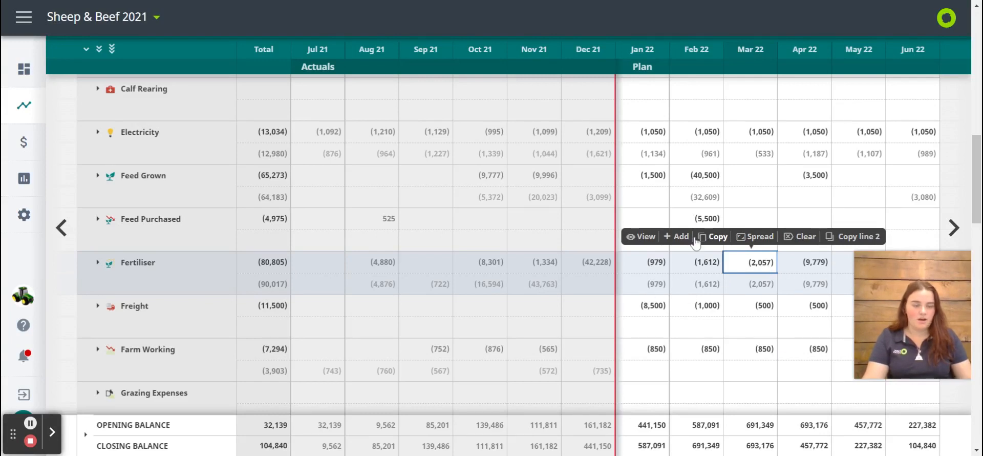
# Remove the 2020/21 actuals comparison from the working plan
pyautogui.scroll(-4, 717, 342)
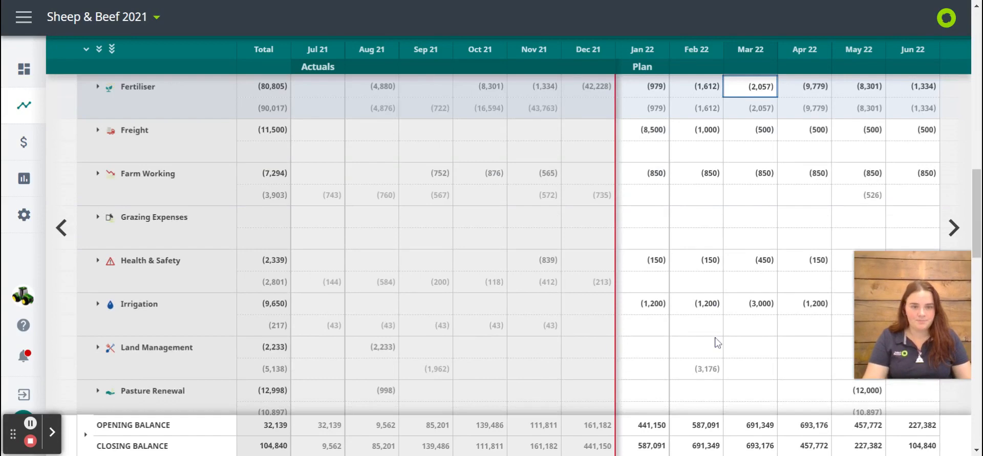
pyautogui.scroll(10, 717, 342)
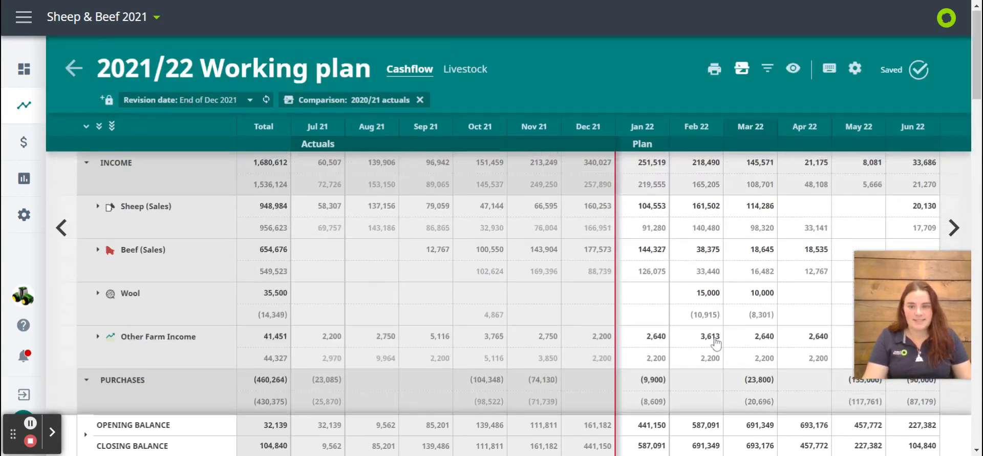
pyautogui.click(419, 101)
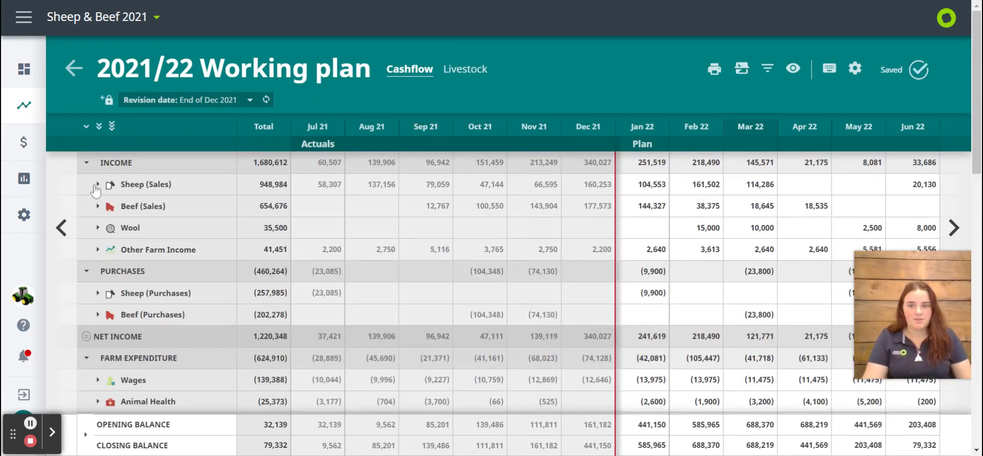
# Expand the Wages category and set PAYE Deducted for Jan 22 to -2000
pyautogui.scroll(-3, 287, 317)
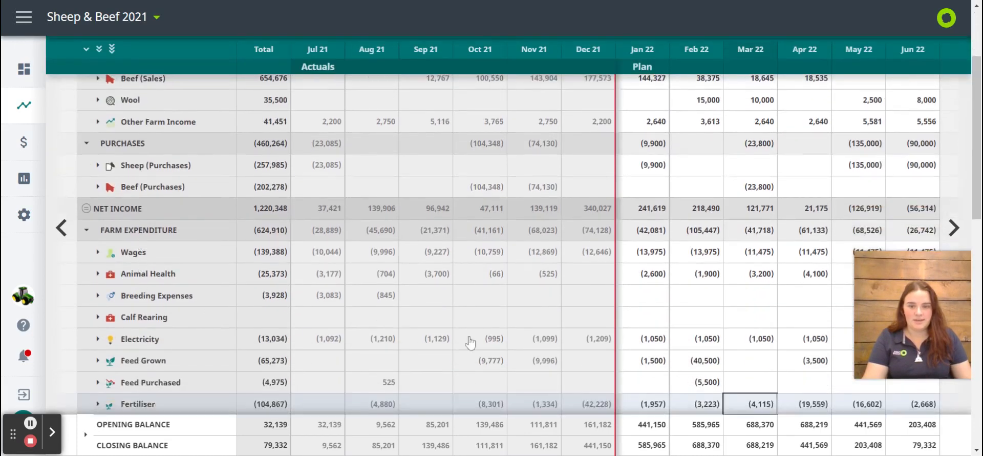
pyautogui.click(98, 252)
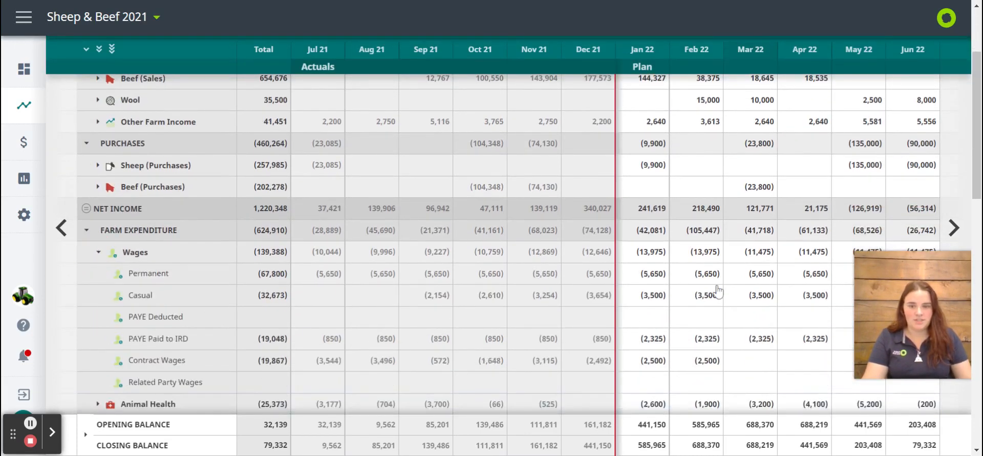
pyautogui.click(655, 321)
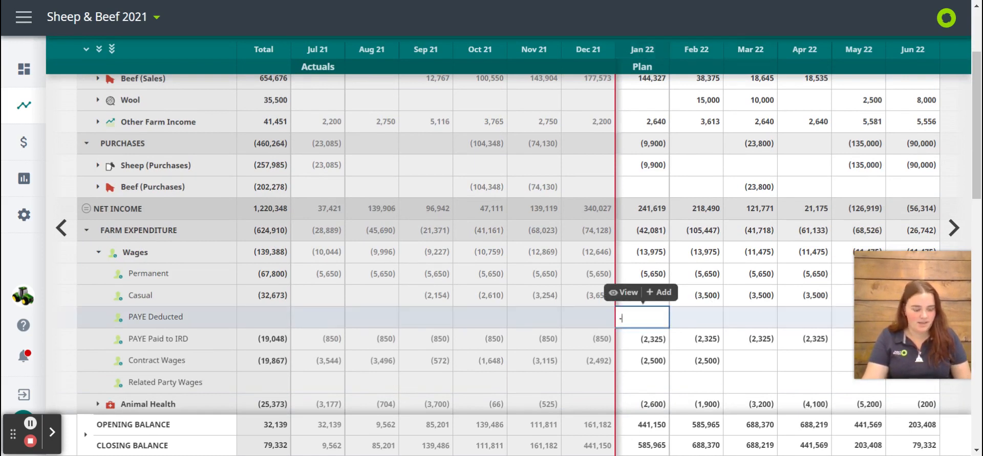
pyautogui.write('2000')
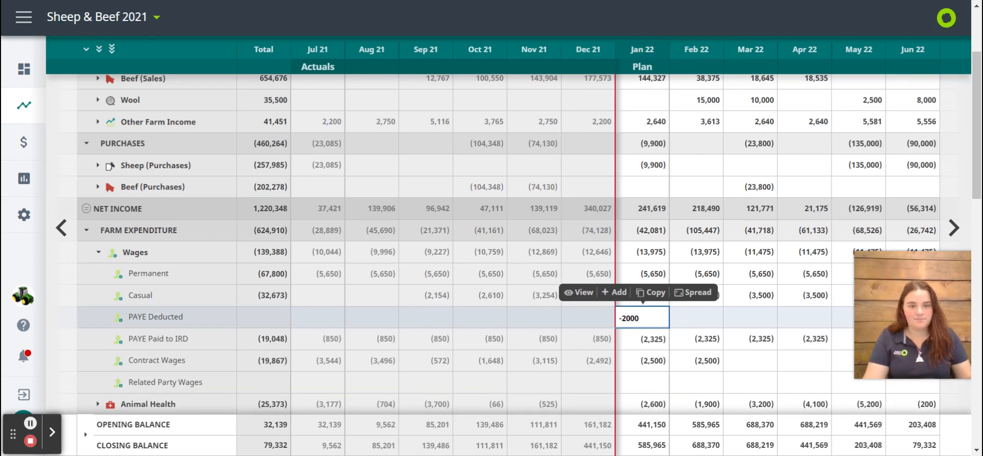
pyautogui.press('Return')
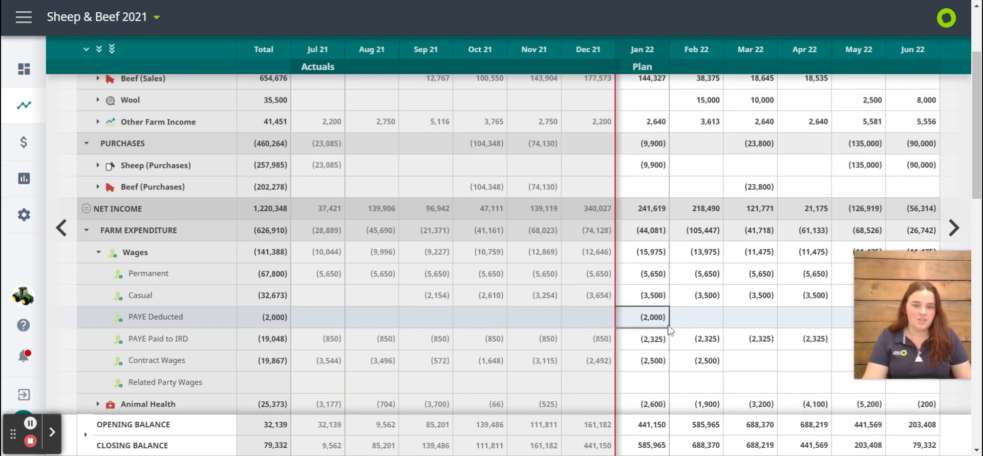
pyautogui.press('Delete')
pyautogui.hotkey('ctrl', 'z')
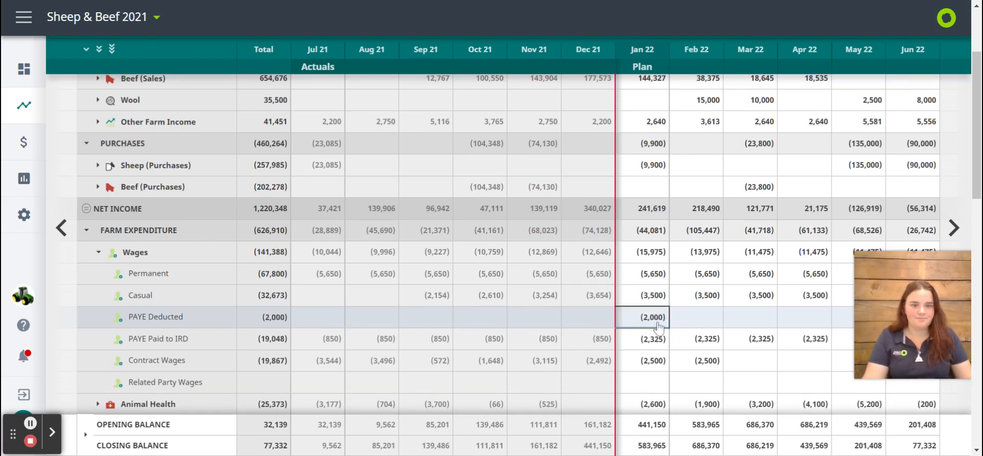
# Copy the Jan 22 PAYE Deducted amount every 1 month, ending after 5 months and overwriting any existing items
pyautogui.click(652, 322)
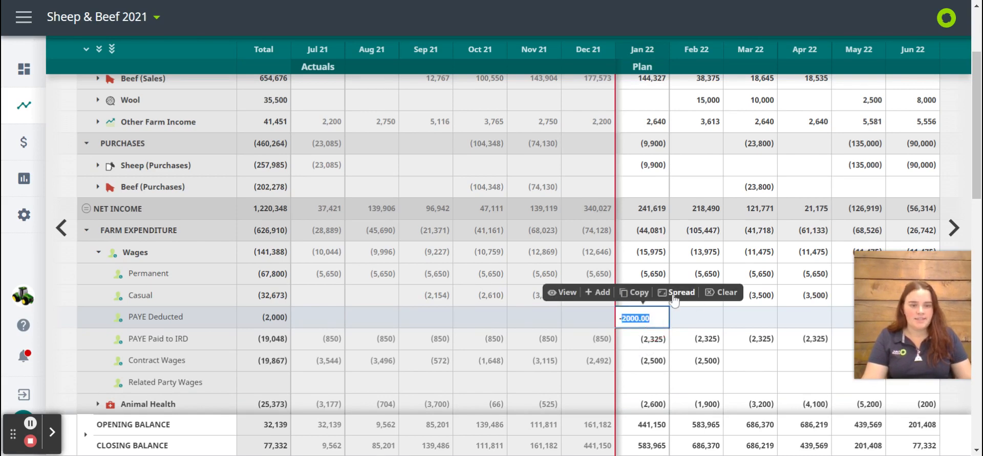
pyautogui.click(635, 294)
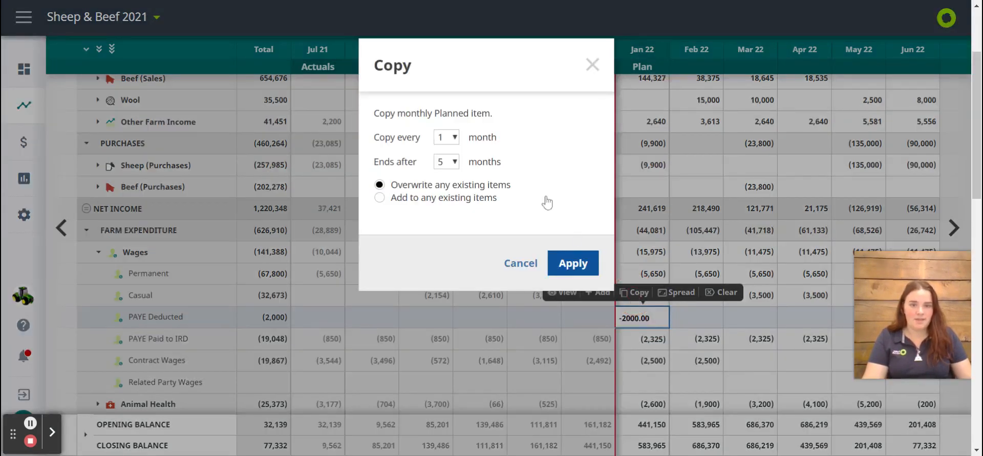
pyautogui.click(578, 266)
# Expand the Breeding Expenses and Animal Health categories and enter -500 for Cattle Drench in Jan 22
pyautogui.scroll(-3, 678, 367)
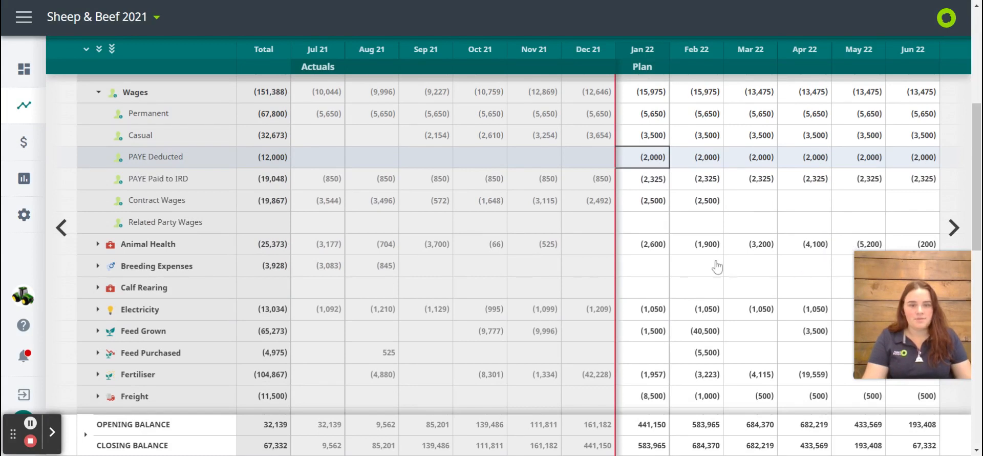
pyautogui.scroll(-1, 715, 266)
pyautogui.click(98, 218)
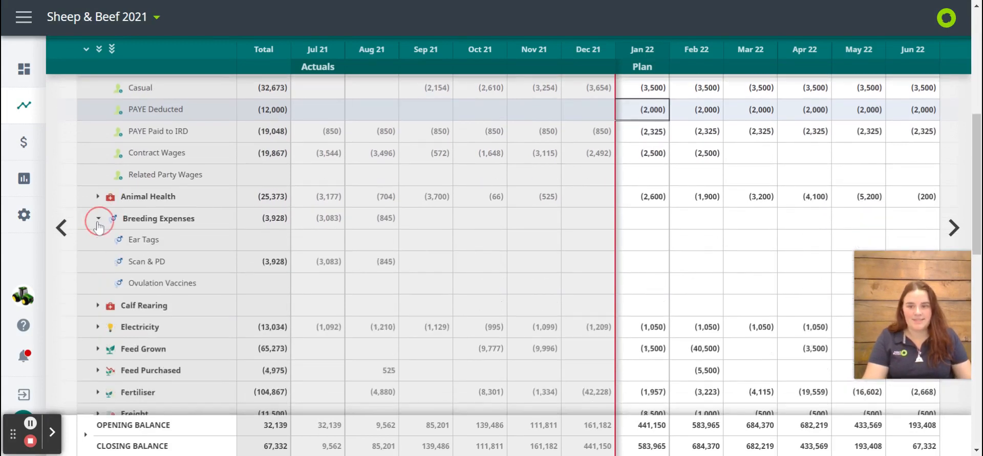
pyautogui.click(97, 197)
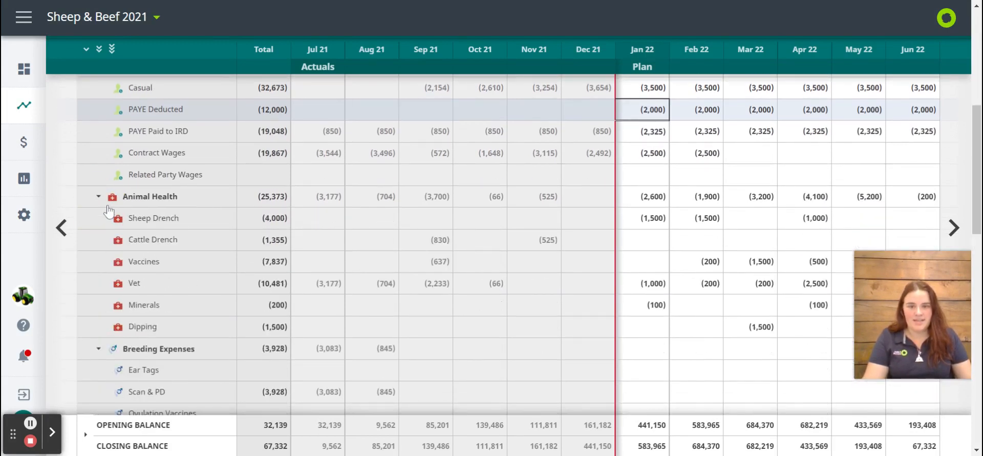
pyautogui.click(643, 252)
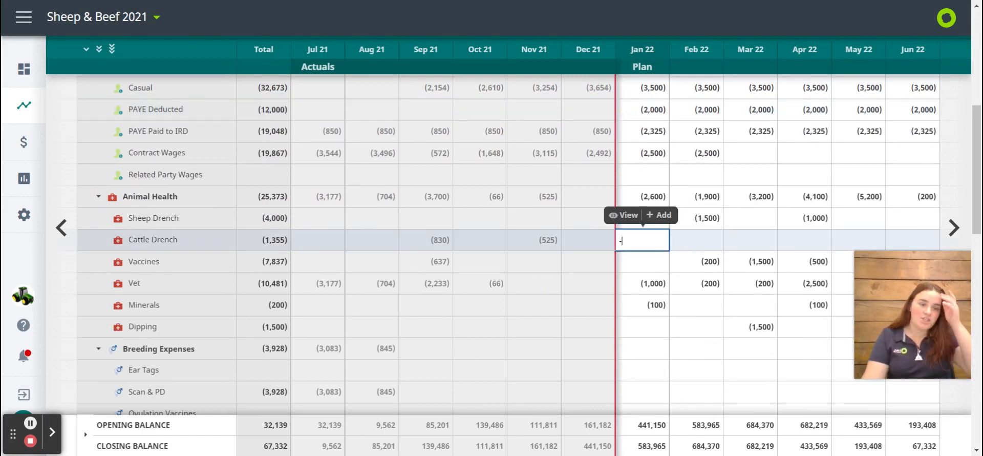
pyautogui.write('-')
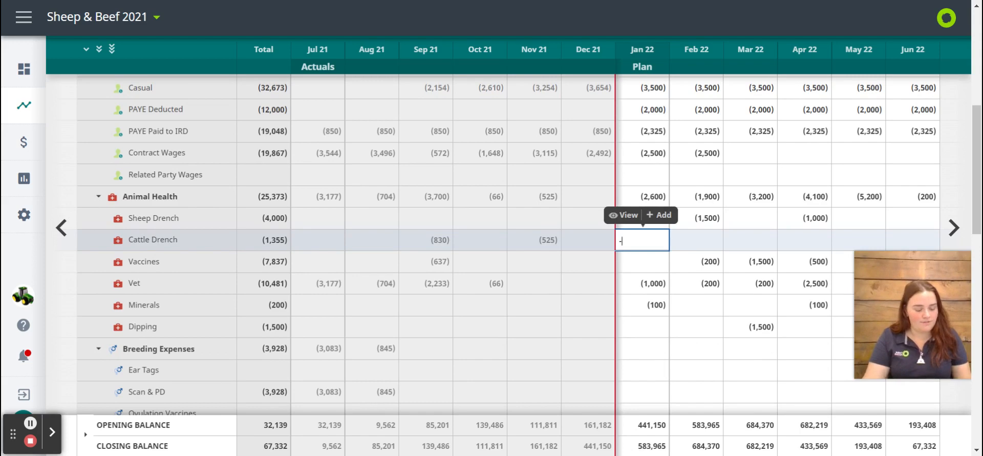
pyautogui.write('500')
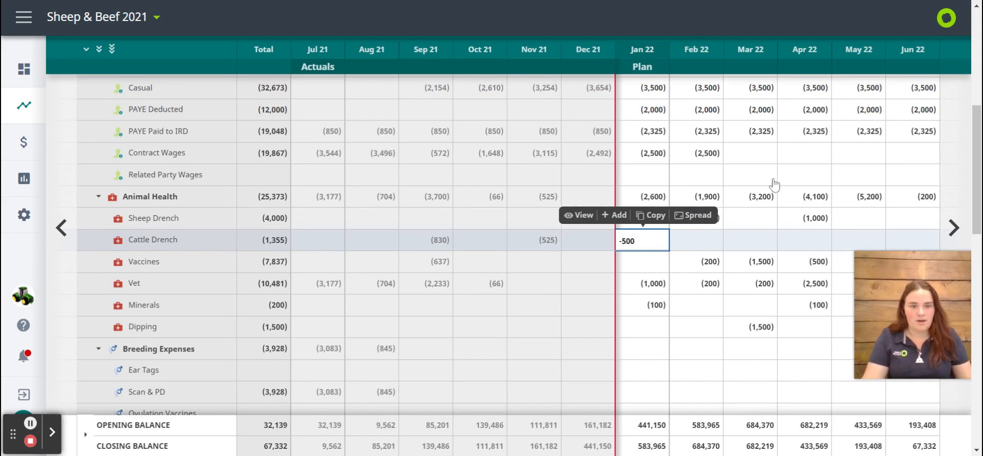
# Spread the Jan 22 Cattle Drench amount over 3 months, overwriting any existing items
pyautogui.click(696, 215)
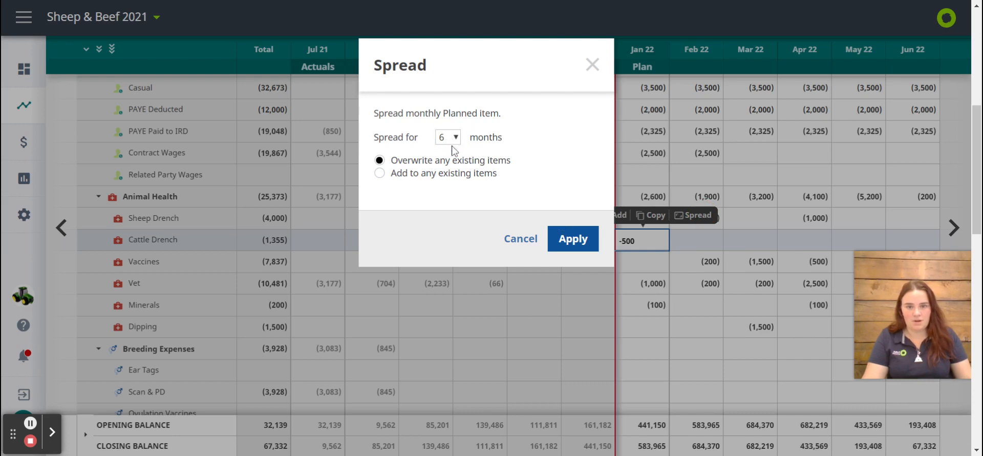
pyautogui.click(444, 170)
pyautogui.click(558, 235)
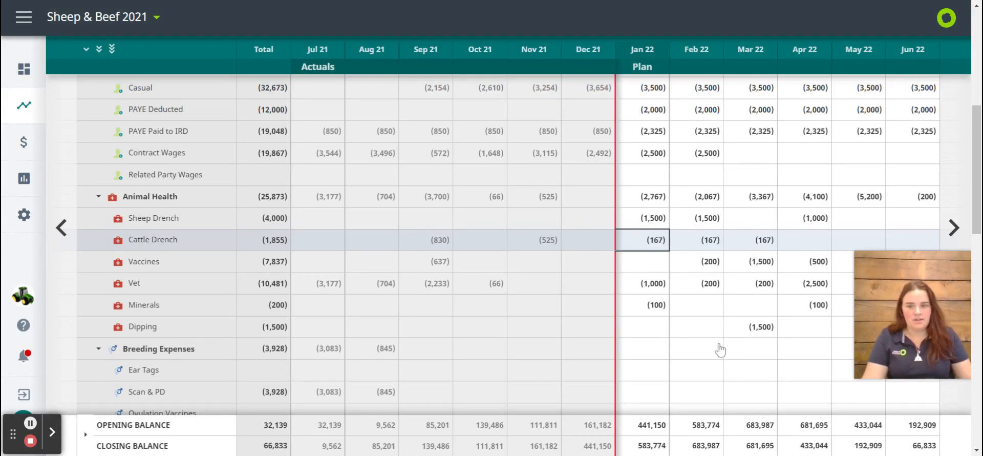
# Start a new planned item for Animal Health Dipping in Jan 22, discarding the amount entered directly in the grid
pyautogui.scroll(-1, 720, 350)
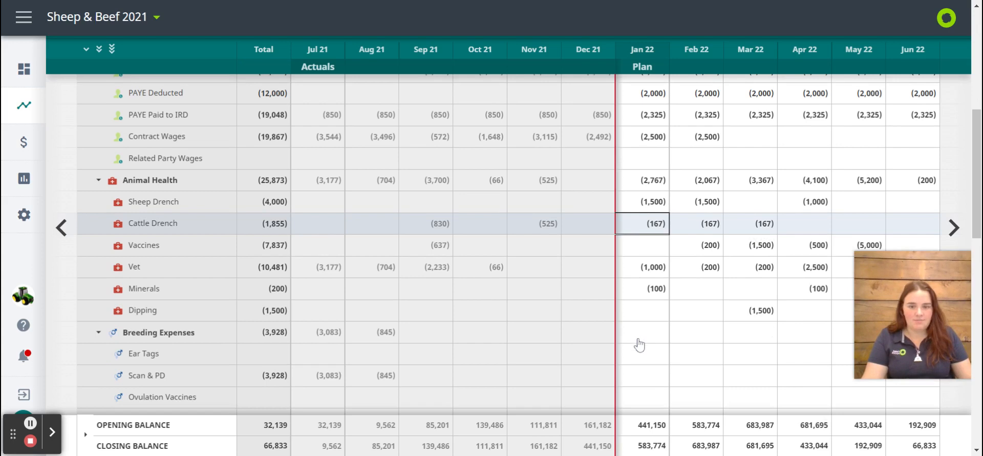
pyautogui.click(644, 317)
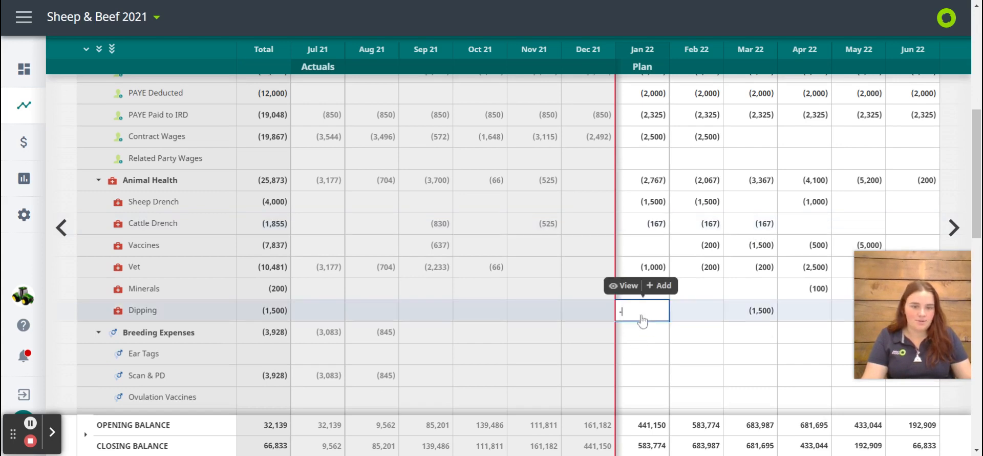
pyautogui.write('-2500')
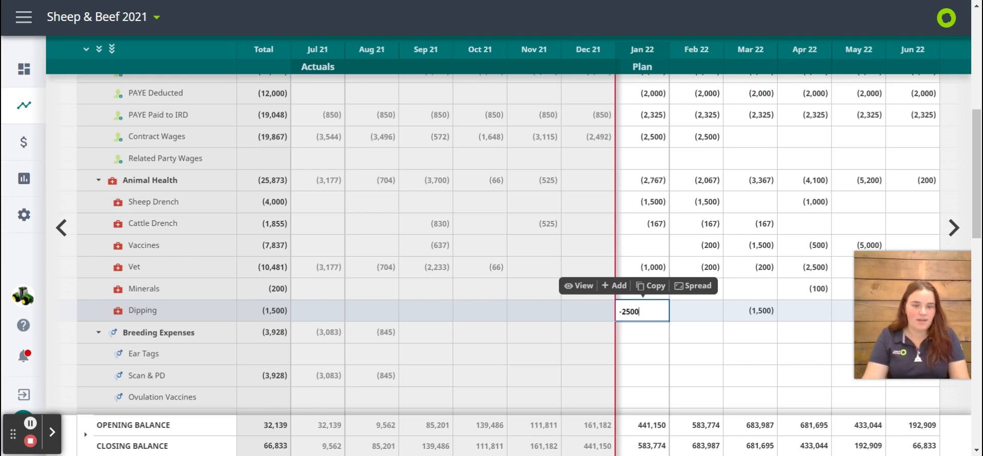
pyautogui.press('BackSpace')
pyautogui.press('BackSpace')
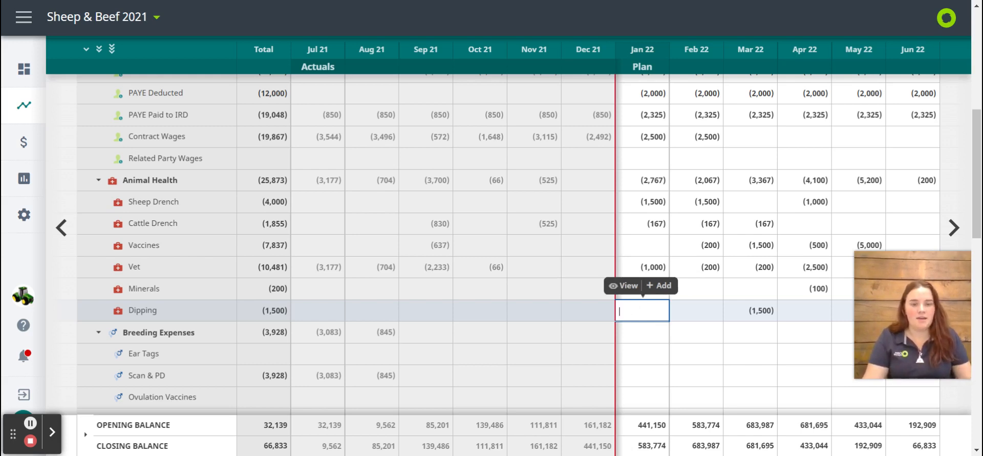
pyautogui.click(660, 290)
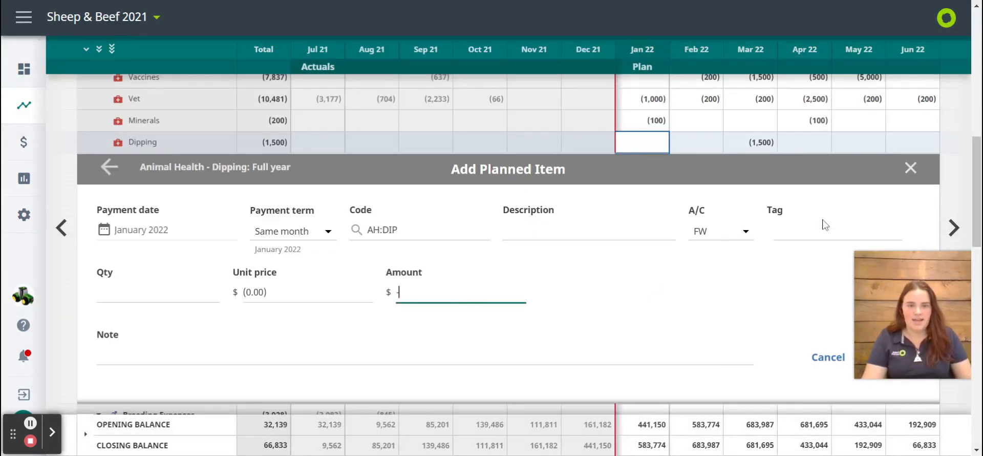
# Set the planned Dipping item's quantity to 1 and its unit price to -650
pyautogui.click(172, 280)
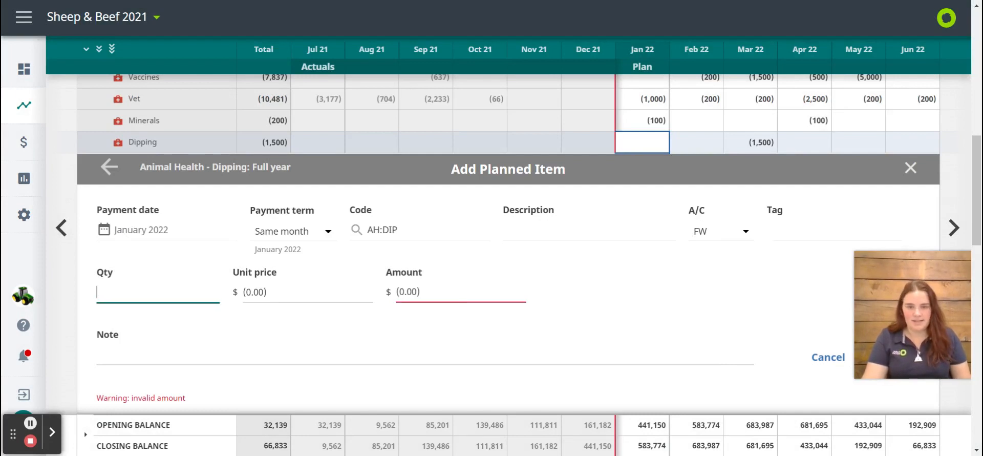
pyautogui.click(393, 348)
pyautogui.click(410, 292)
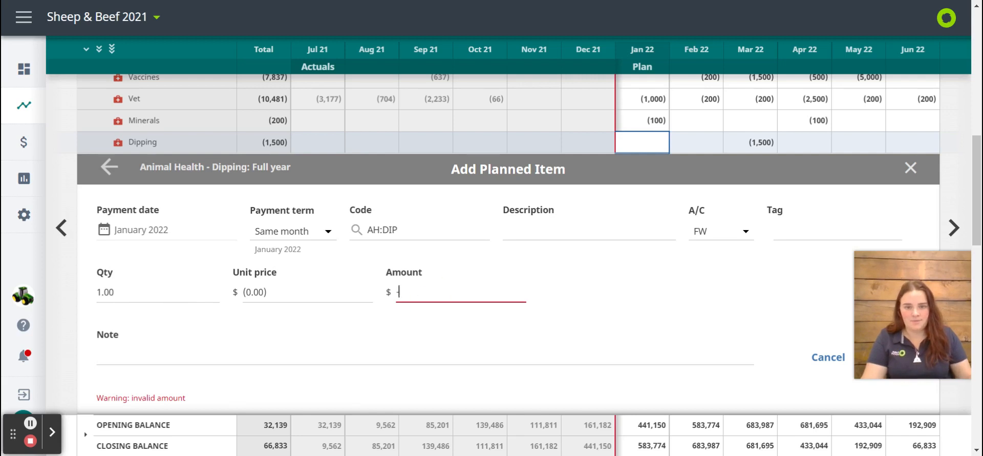
pyautogui.write('65')
pyautogui.hotkey('shift', 'Tab')
pyautogui.write('6')
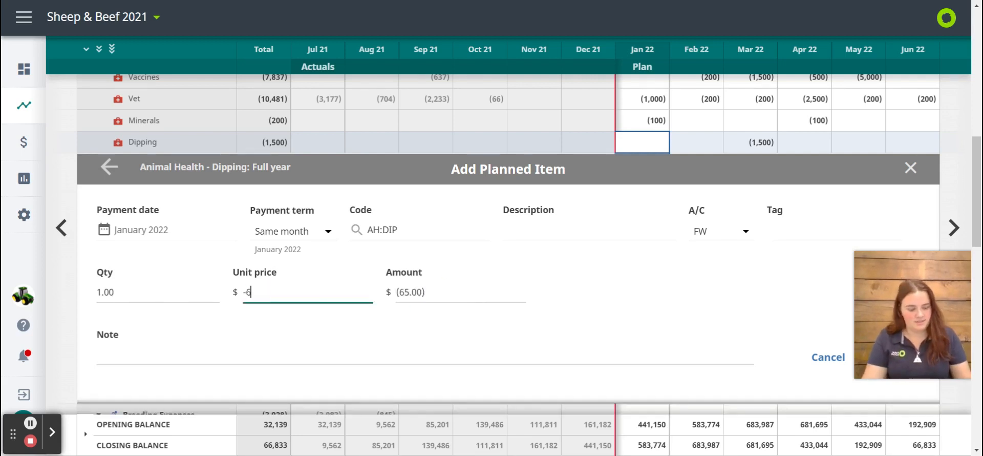
pyautogui.click(351, 325)
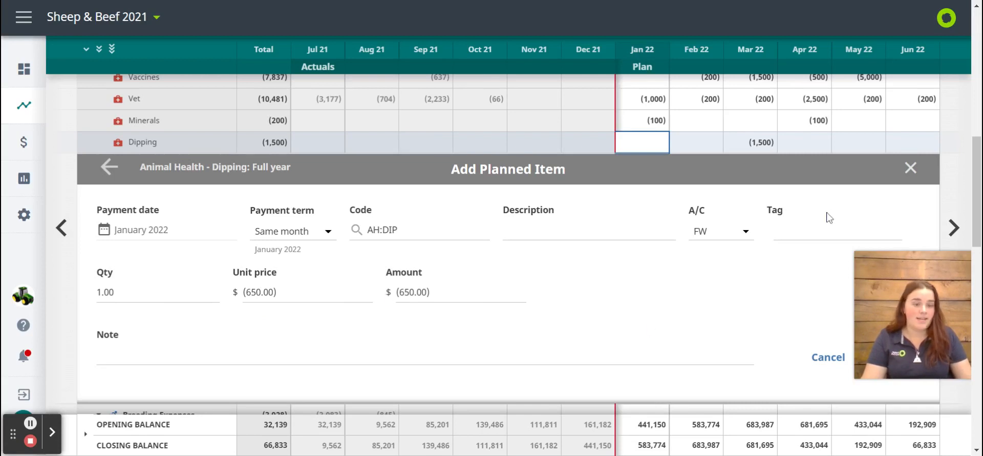
# Assign the LFB (Finishing Lease Block) tag to the planned Dipping item and save it
pyautogui.click(829, 231)
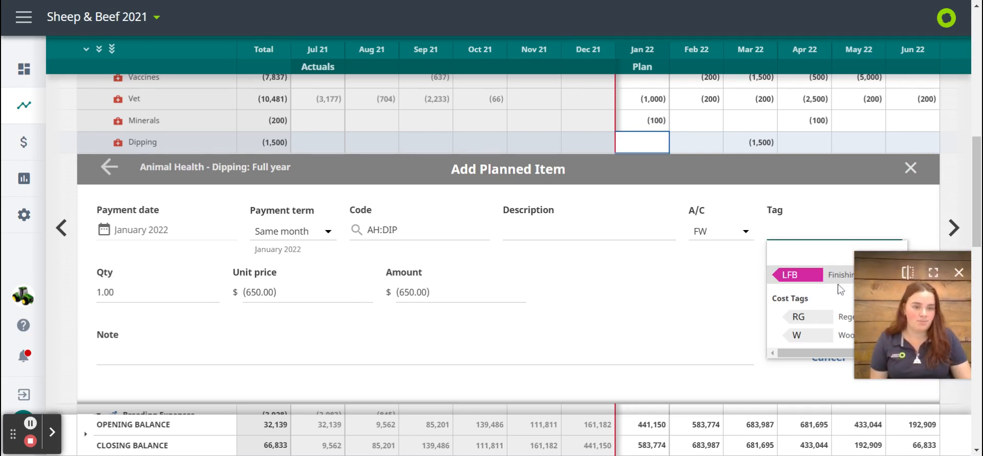
pyautogui.click(815, 288)
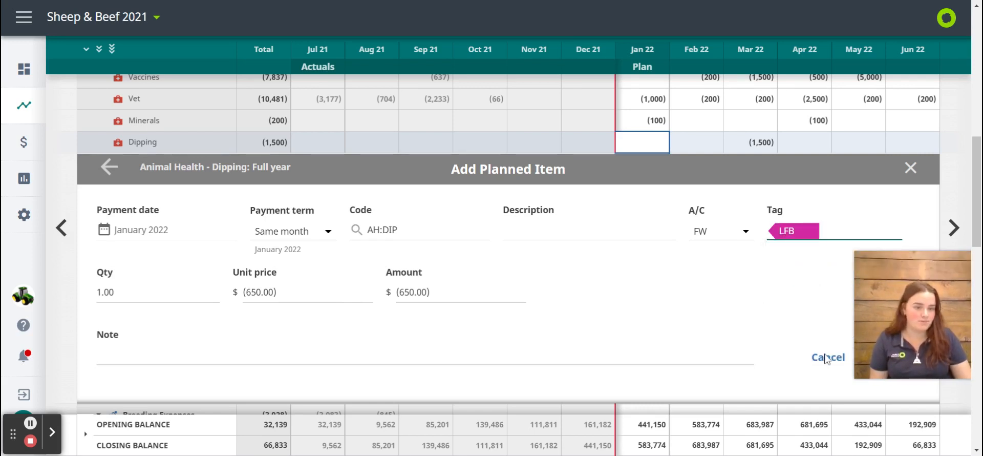
pyautogui.scroll(-3, 797, 324)
pyautogui.click(480, 326)
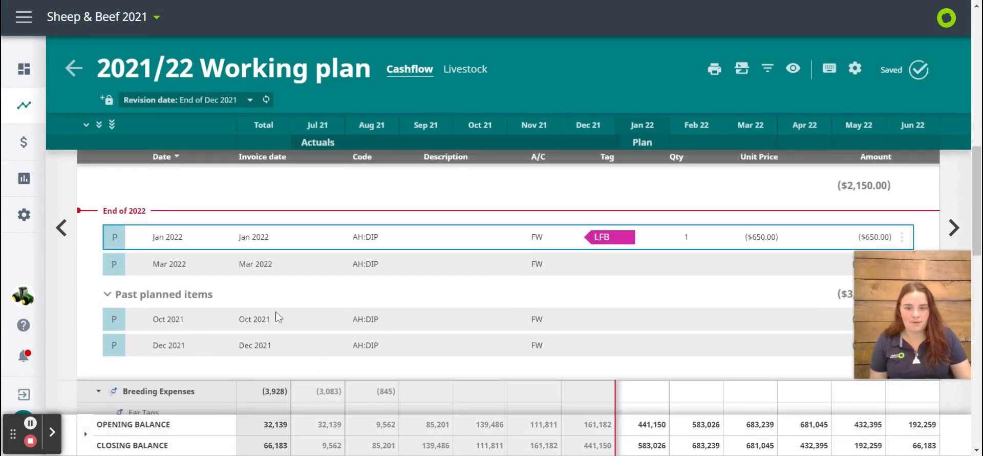
# Close the Dipping item details and spread the Jan 22 Dipping amount over 2 months, overwriting any existing items
pyautogui.scroll(-2, 380, 354)
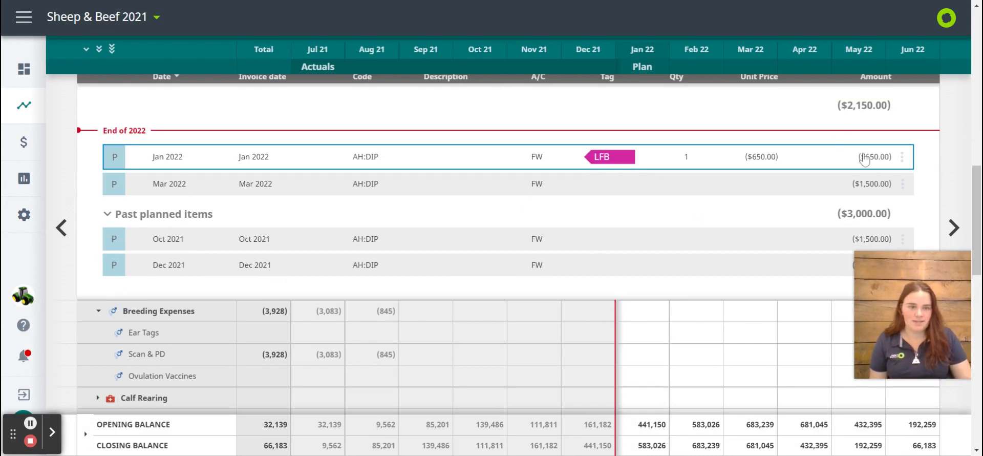
pyautogui.scroll(3, 887, 183)
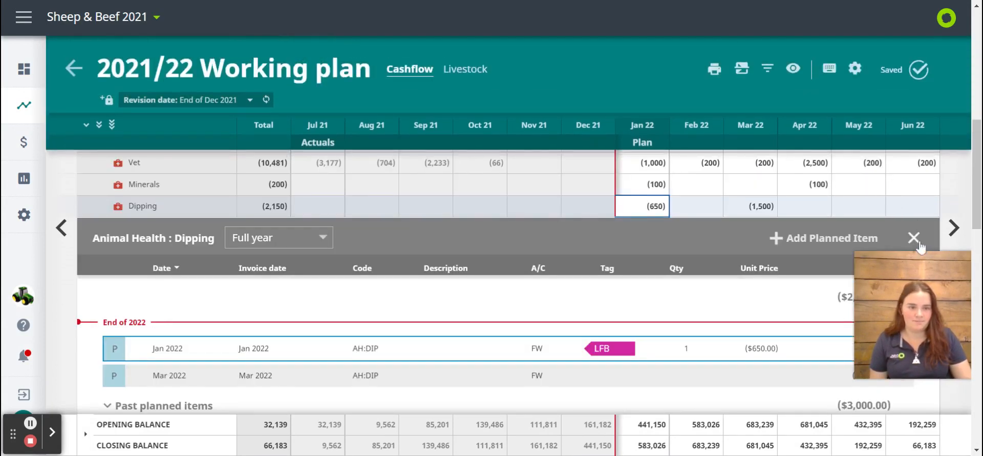
pyautogui.click(919, 243)
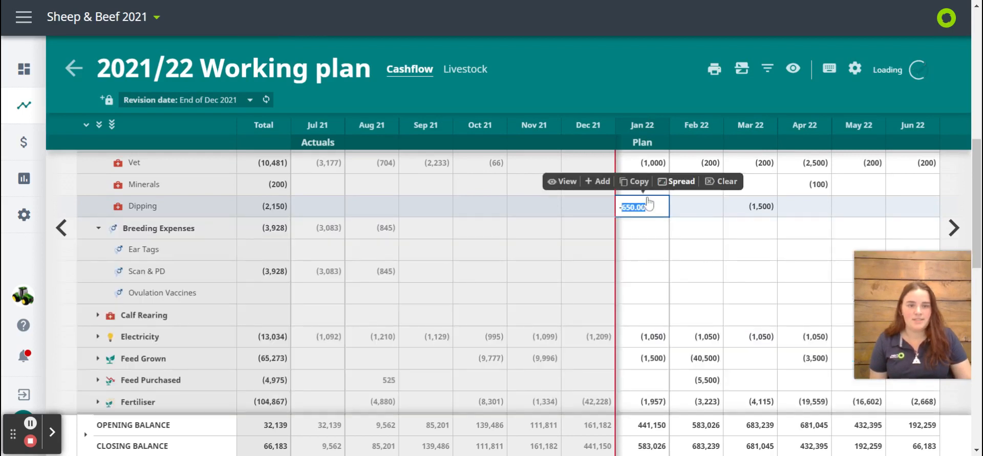
pyautogui.click(681, 189)
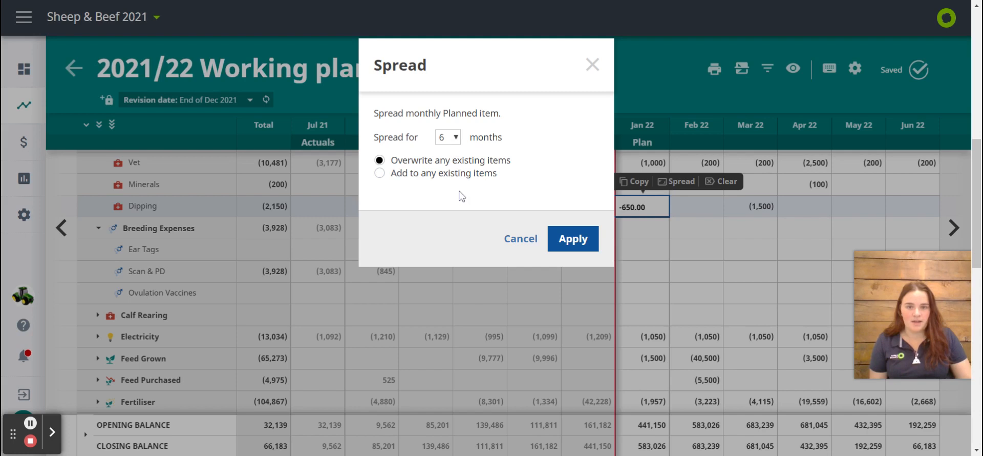
pyautogui.click(581, 242)
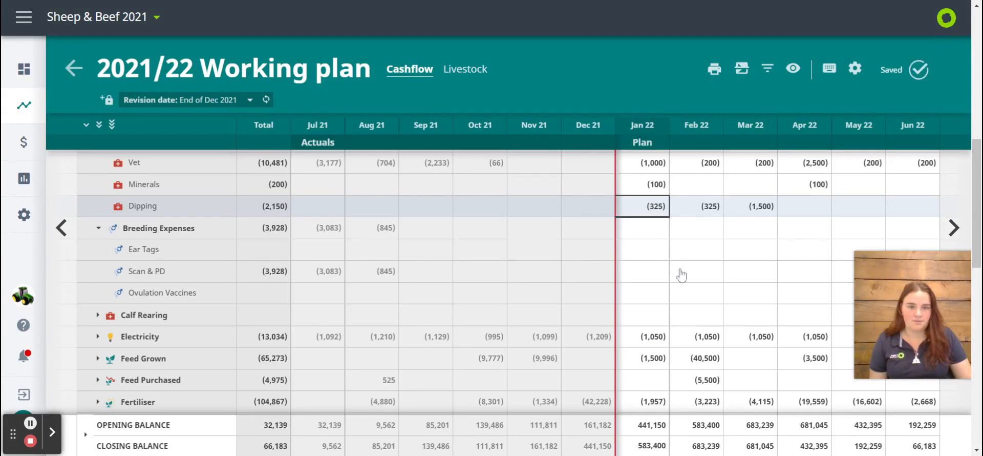
# Look at the working plan's print and PDF download choices and its Compare options without applying any of them
pyautogui.scroll(10, 681, 346)
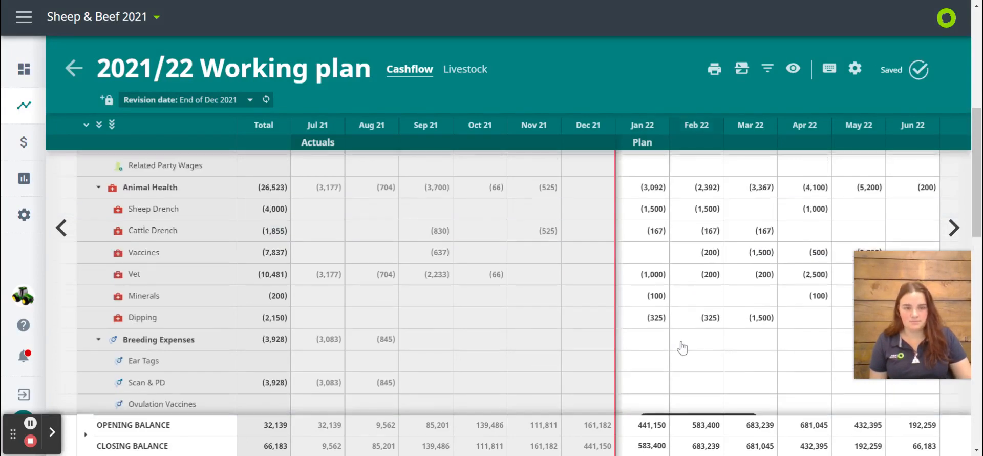
pyautogui.scroll(1, 682, 348)
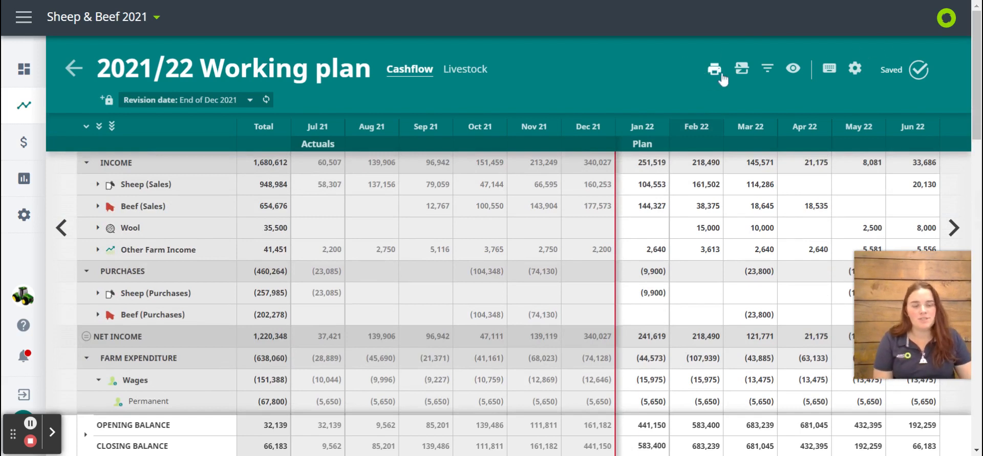
pyautogui.click(717, 75)
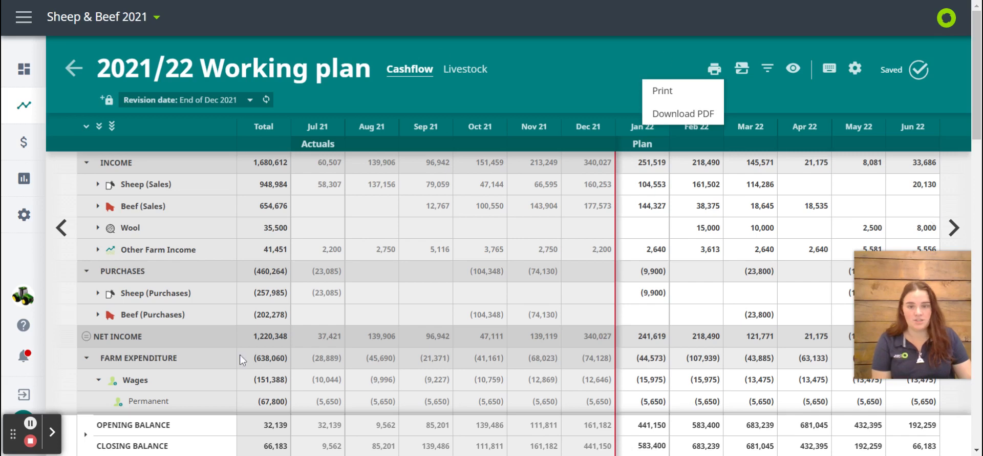
pyautogui.click(558, 83)
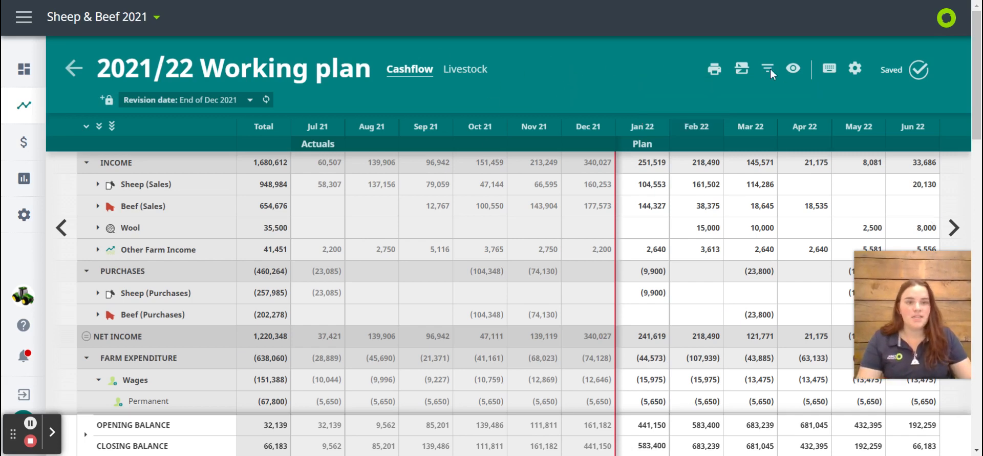
pyautogui.click(742, 69)
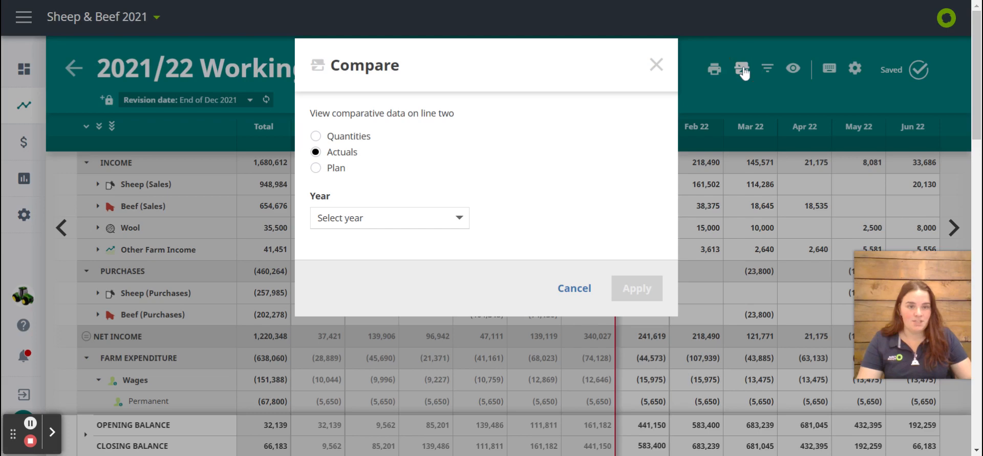
pyautogui.click(655, 65)
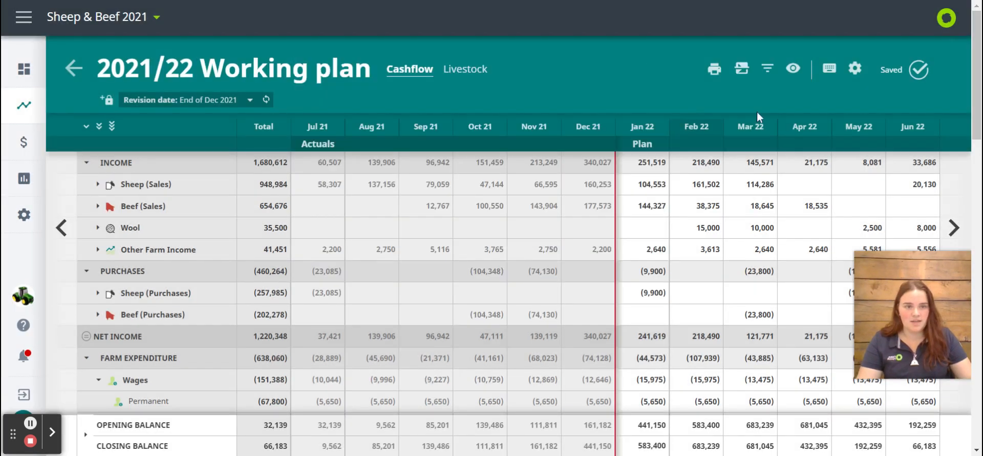
# Filter the working plan by the LFB Finishing Lease Block tag and view the tagged farm expenditure
pyautogui.click(768, 72)
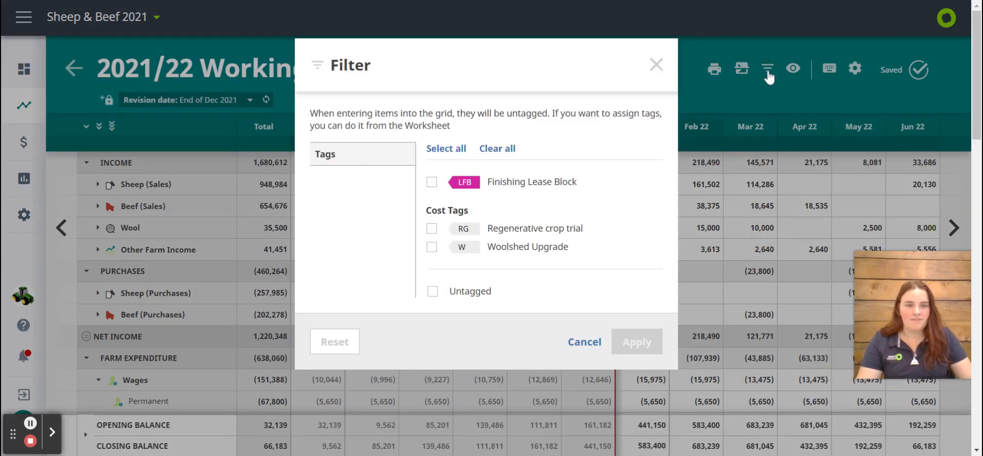
pyautogui.click(433, 182)
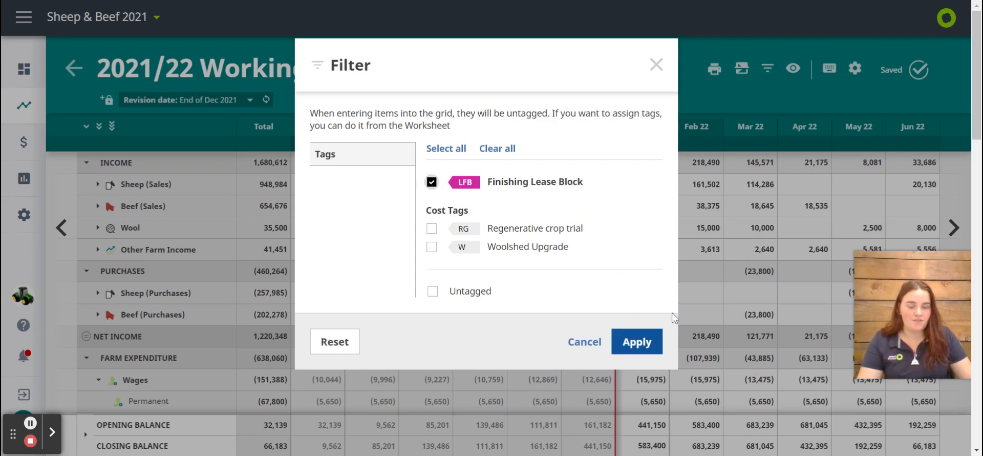
pyautogui.click(638, 348)
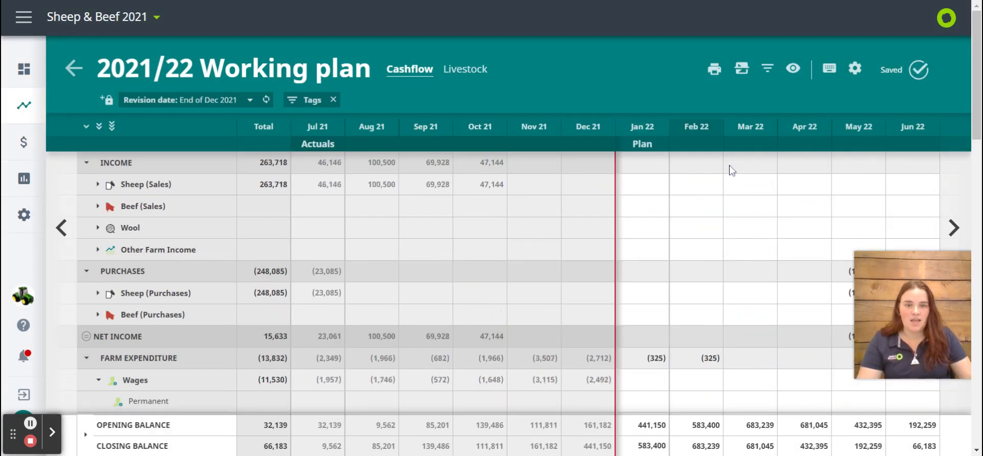
pyautogui.scroll(-5, 471, 326)
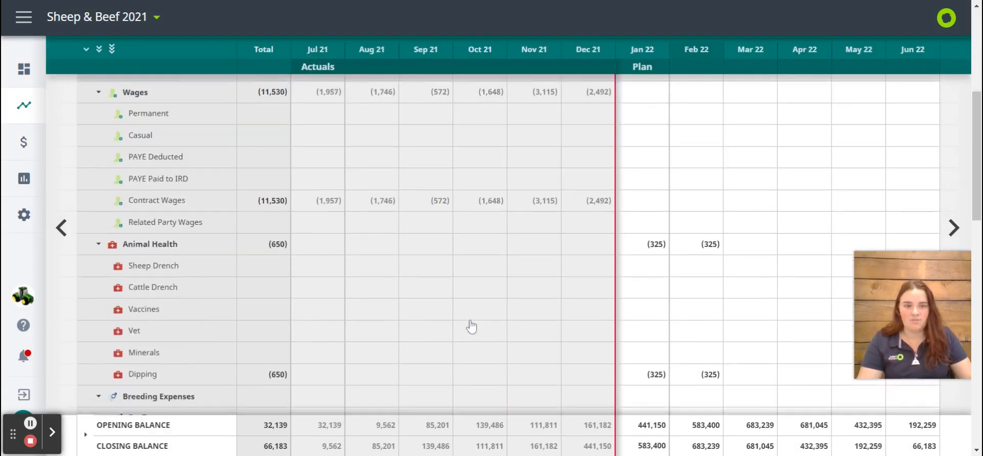
# Clear all tags from the working plan's filter and apply it to show the full cashflow
pyautogui.scroll(3, 505, 322)
pyautogui.scroll(-10, 748, 306)
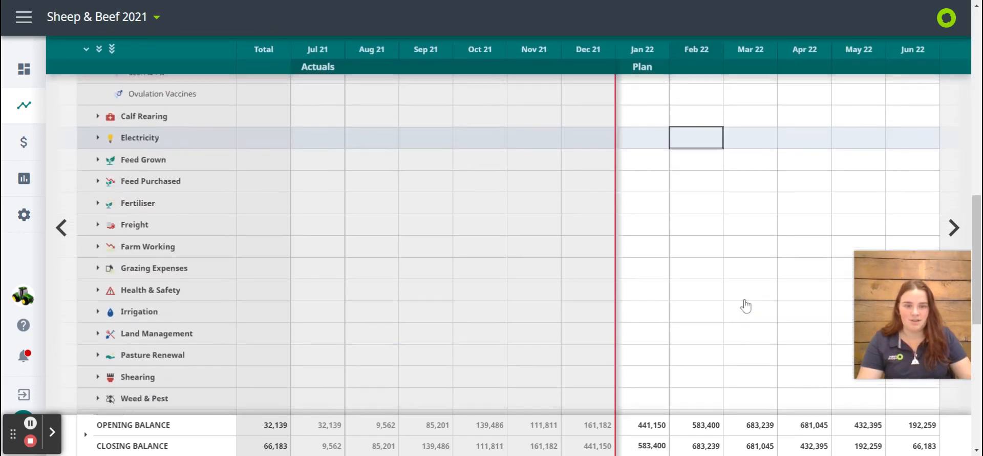
pyautogui.scroll(15, 746, 306)
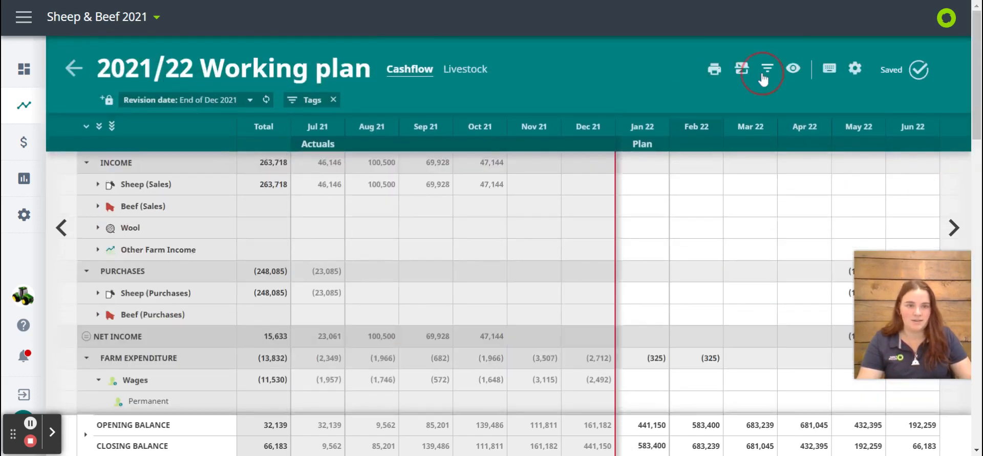
pyautogui.click(765, 77)
pyautogui.click(500, 148)
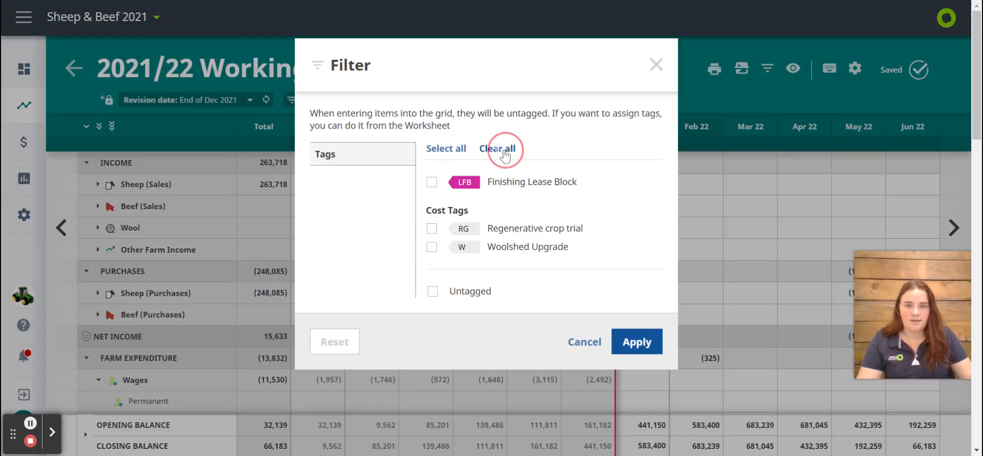
pyautogui.click(640, 341)
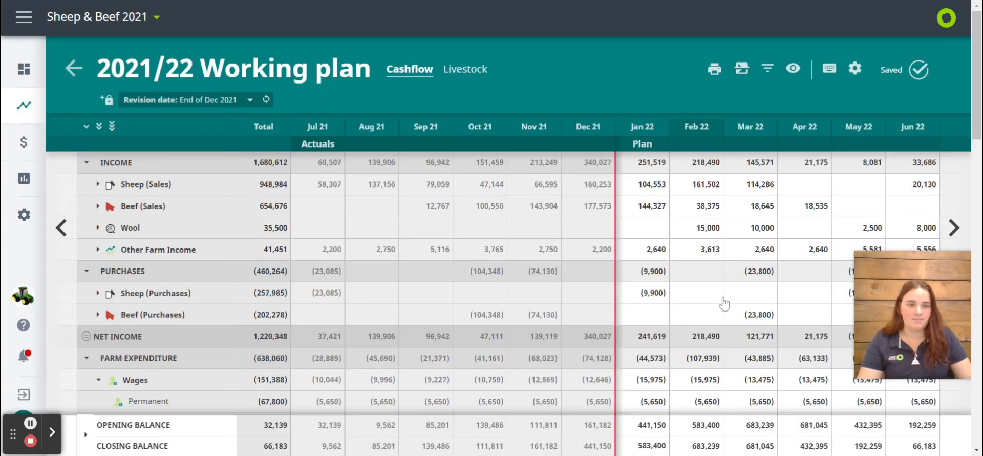
# Enable Show financial year items in the plan's view settings and apply
pyautogui.click(794, 74)
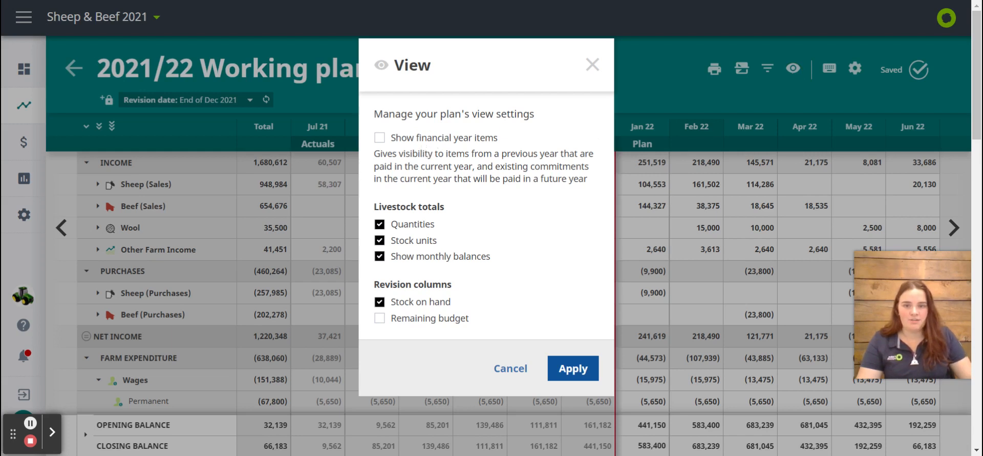
pyautogui.click(380, 138)
pyautogui.click(573, 368)
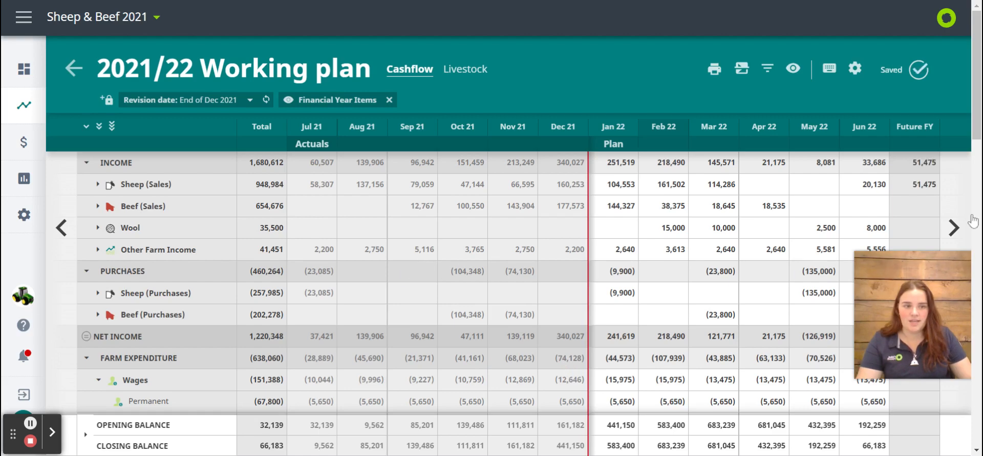
# Examine the cashflow for previous-financial-year items, including the note on the Aug 21 Feed Purchased amount
pyautogui.scroll(-15, 541, 280)
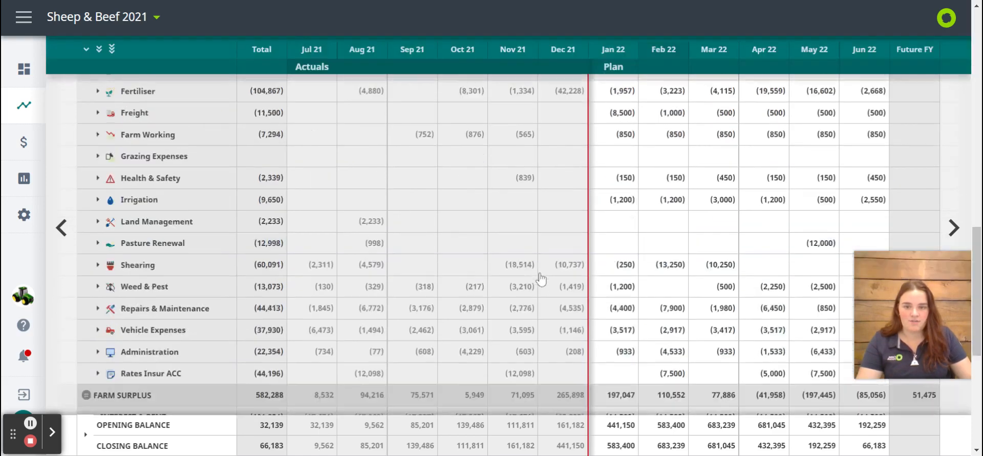
pyautogui.scroll(4, 541, 281)
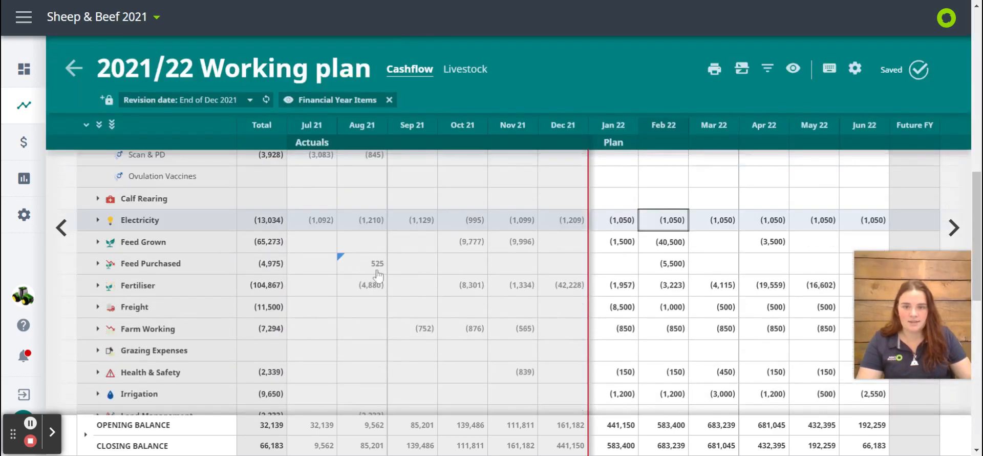
pyautogui.moveTo(353, 268)
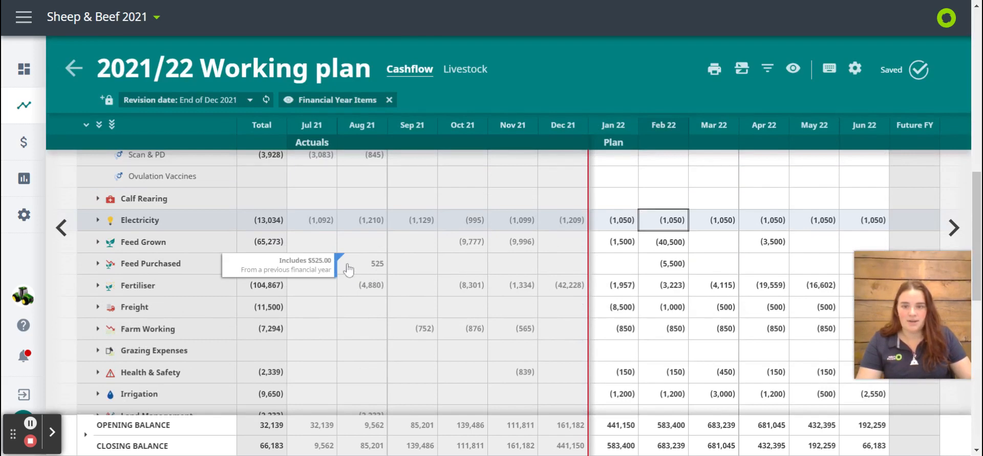
pyautogui.scroll(-1, 430, 241)
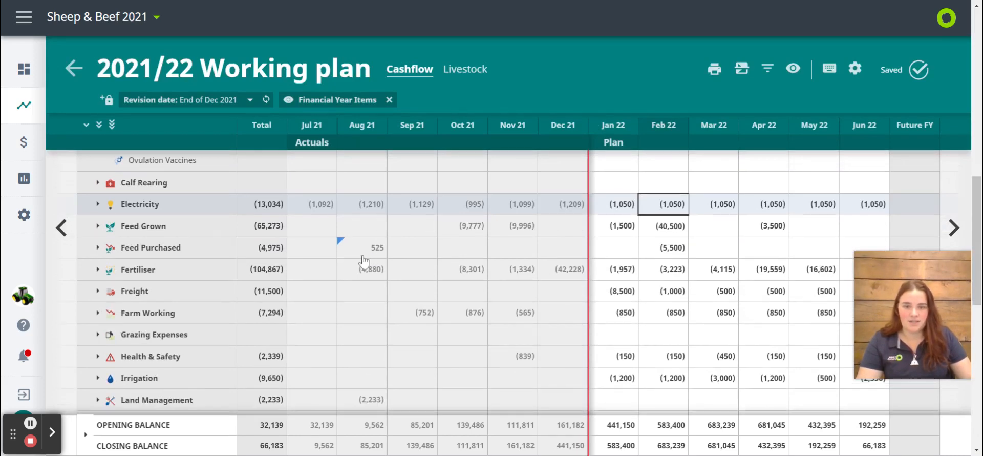
pyautogui.scroll(-10, 356, 248)
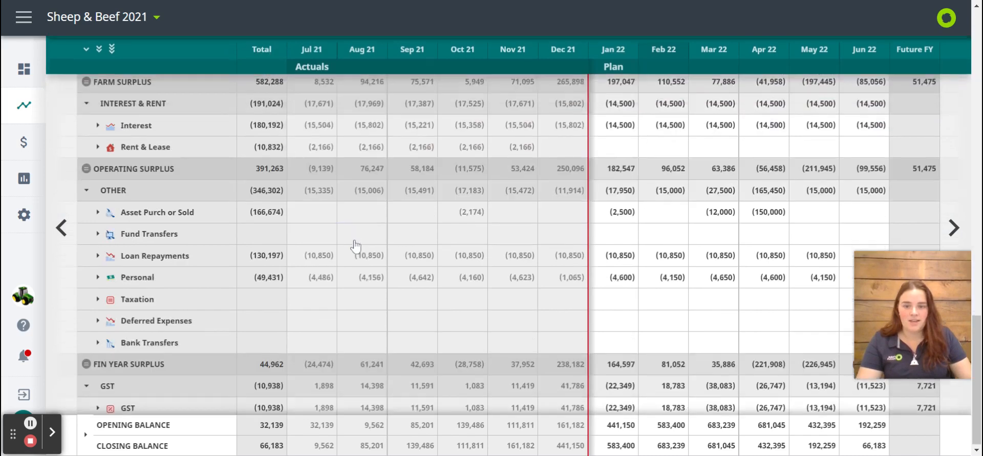
# Check the carried-over note on Jul 22 Sheep (Sales) in the 2022/23 Working plan and return to 2021/22
pyautogui.scroll(11, 355, 246)
pyautogui.scroll(5, 356, 247)
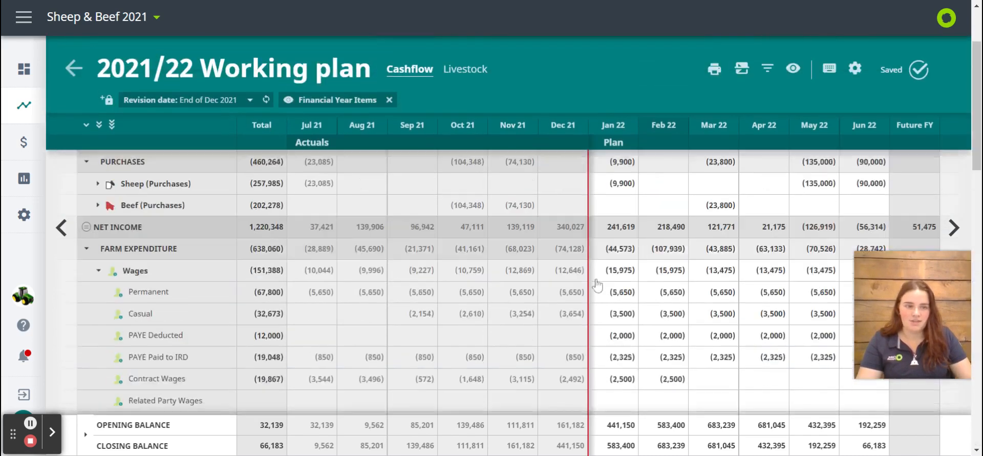
pyautogui.click(965, 226)
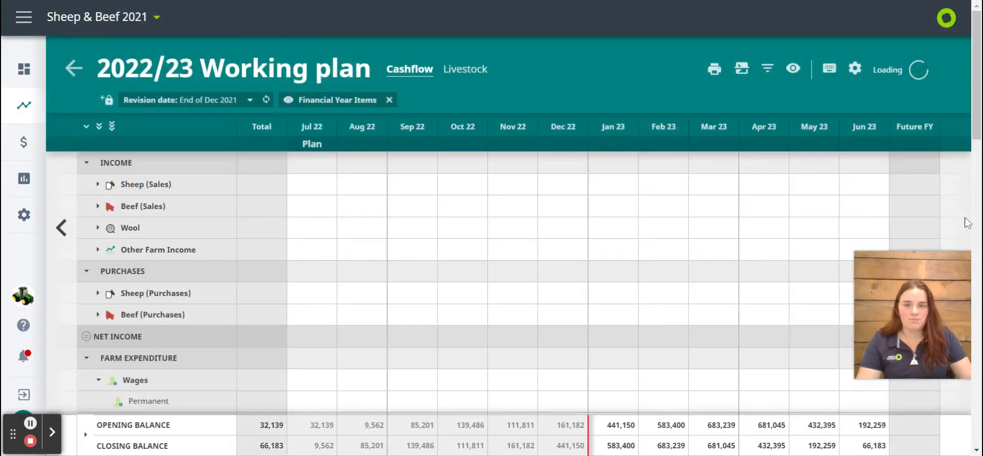
pyautogui.moveTo(292, 180)
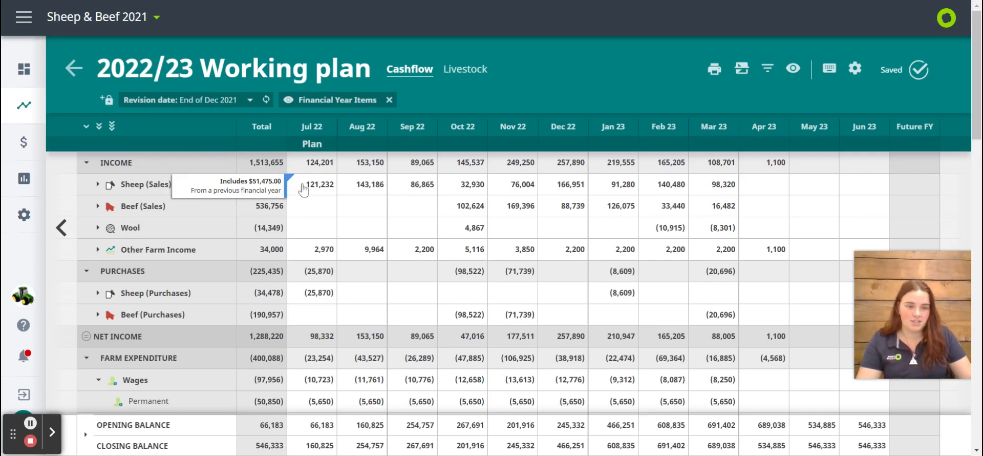
pyautogui.click(61, 181)
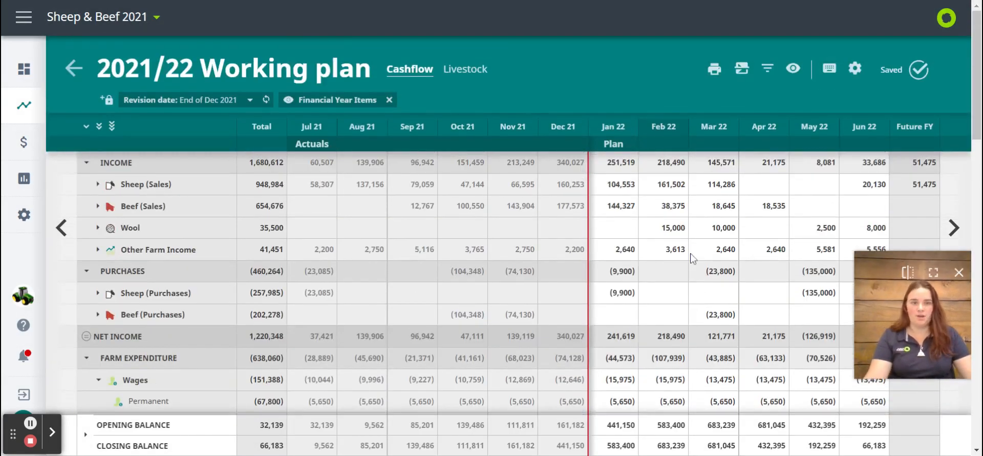
# Toggle the Stock units and Show monthly balances livestock totals off and back on, and apply the view settings
pyautogui.click(790, 71)
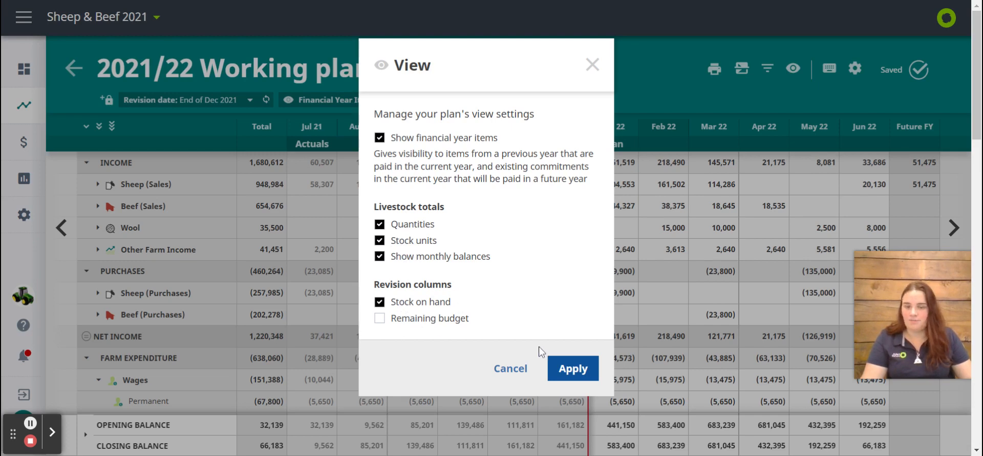
pyautogui.click(379, 256)
pyautogui.click(380, 241)
pyautogui.click(380, 240)
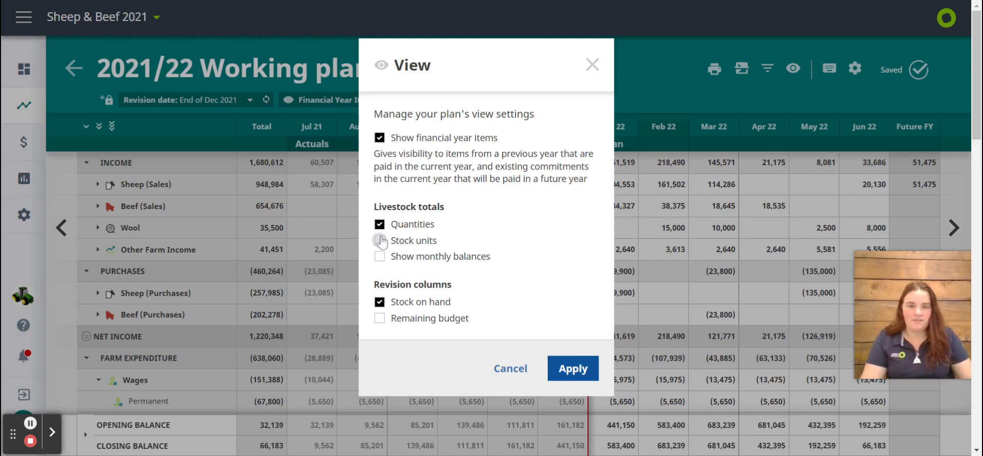
pyautogui.click(380, 256)
pyautogui.click(585, 361)
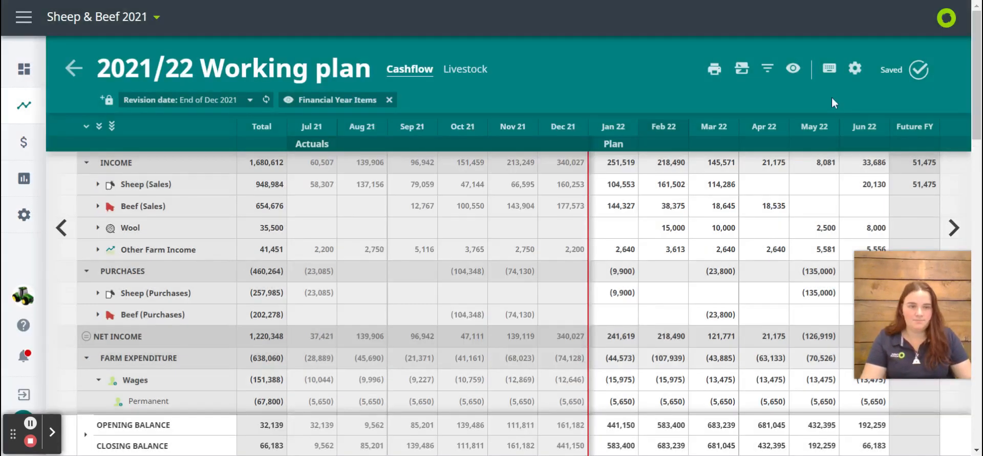
# Open the plan settings and review the plan name, description and first GST refund/payment fields without changing them
pyautogui.click(856, 82)
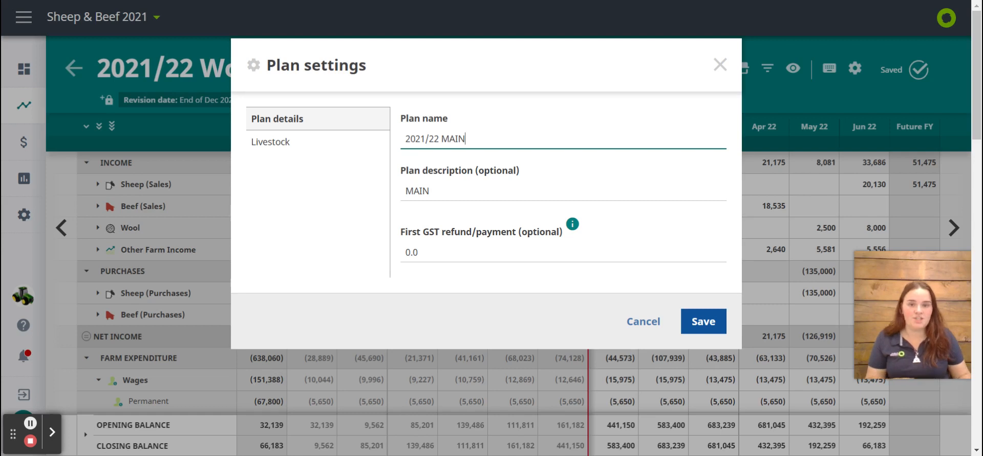
pyautogui.click(473, 195)
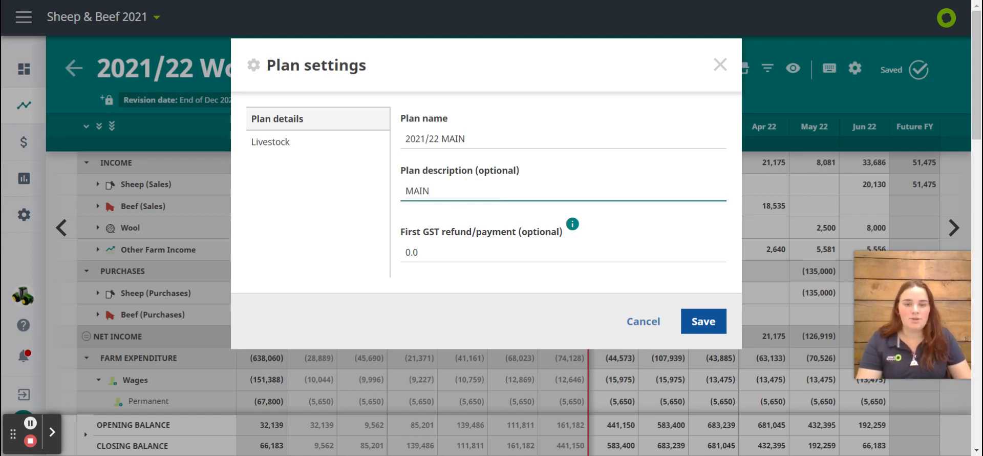
pyautogui.doubleClick(441, 191)
pyautogui.click(279, 196)
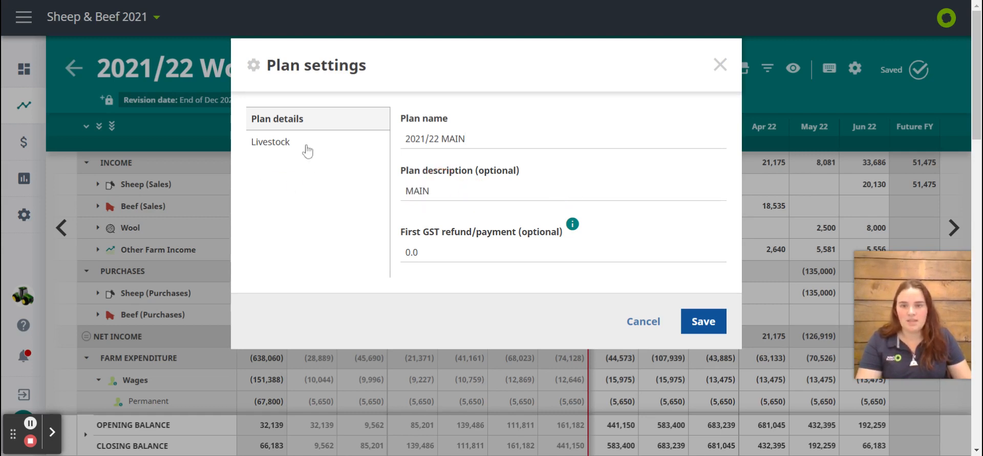
# Examine the livestock opening numbers in the plan settings, including the Untagged and LFB breakdown for Autumn Trade Lambs
pyautogui.click(304, 153)
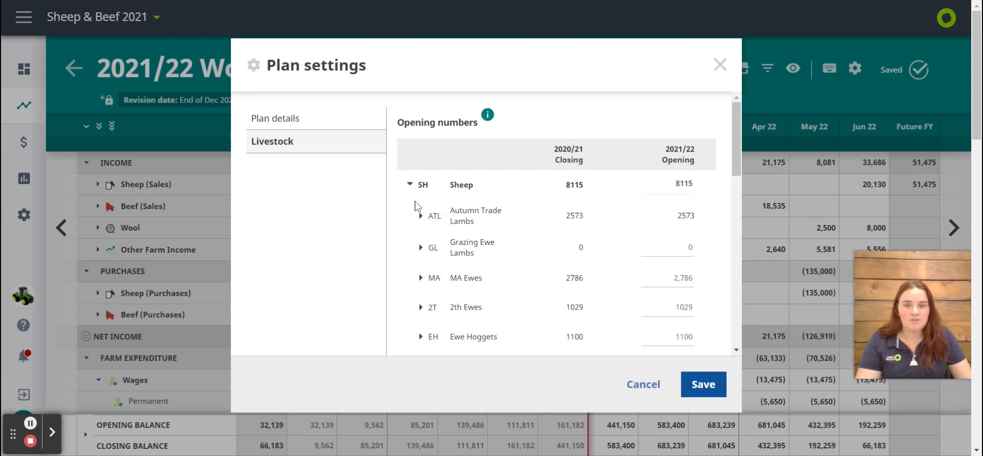
pyautogui.click(421, 217)
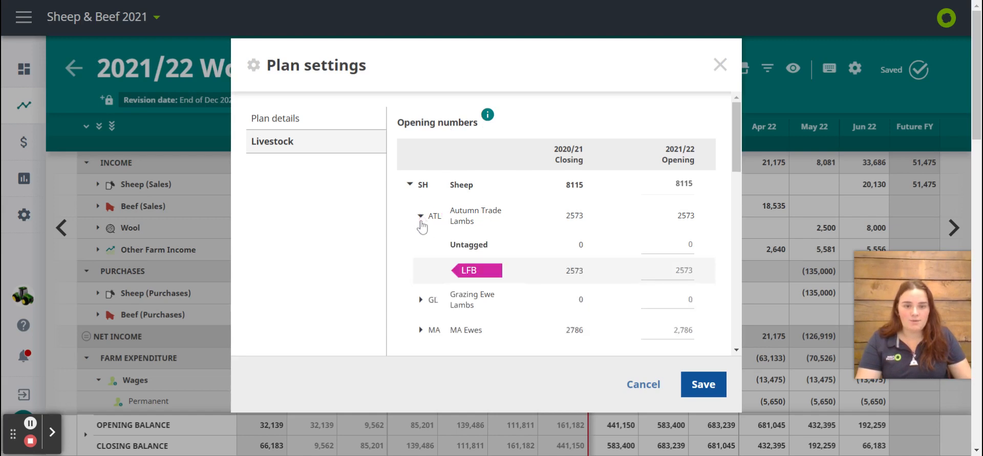
pyautogui.click(421, 217)
pyautogui.click(421, 217)
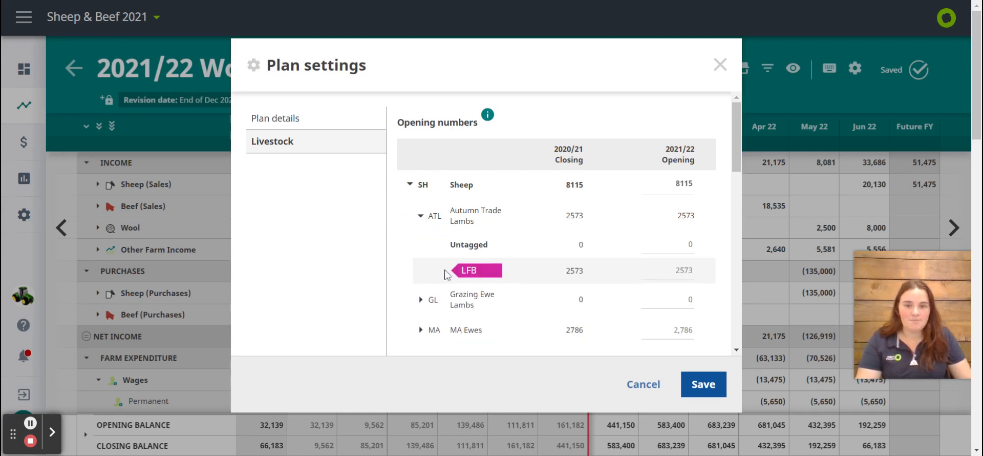
pyautogui.click(679, 246)
pyautogui.click(413, 216)
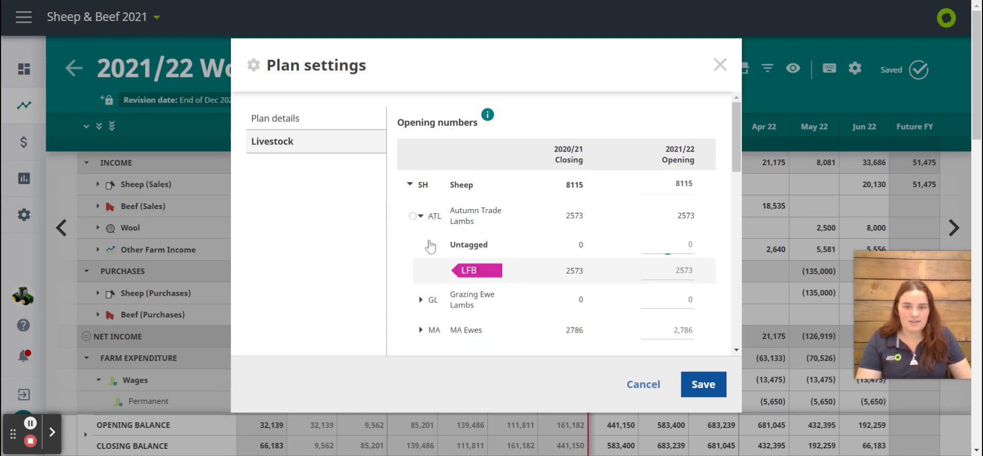
pyautogui.click(421, 216)
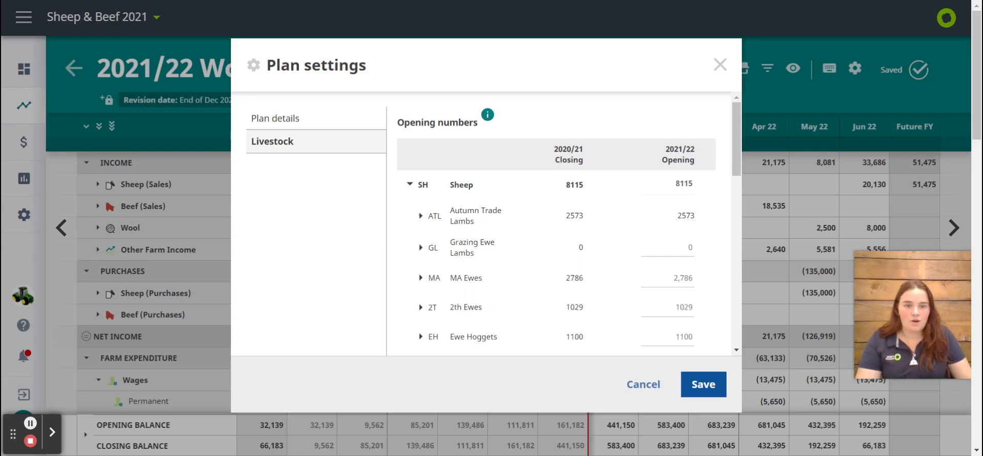
pyautogui.click(661, 250)
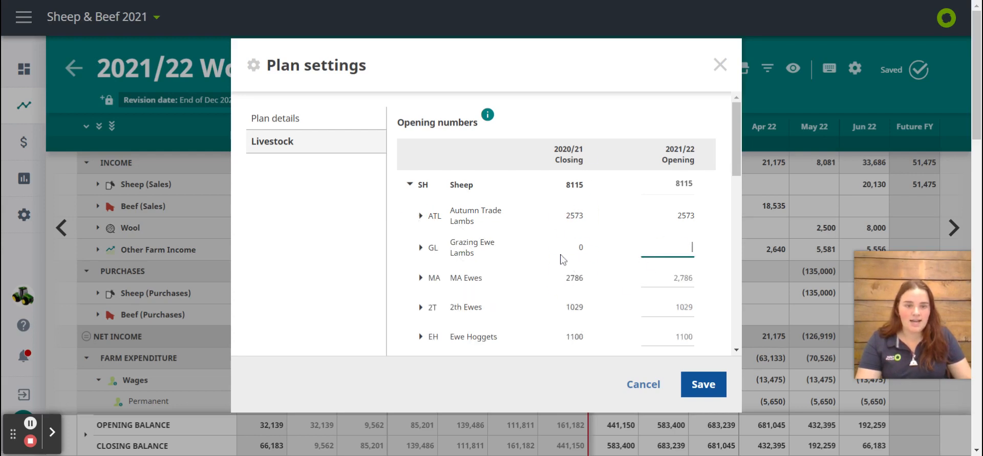
pyautogui.click(578, 205)
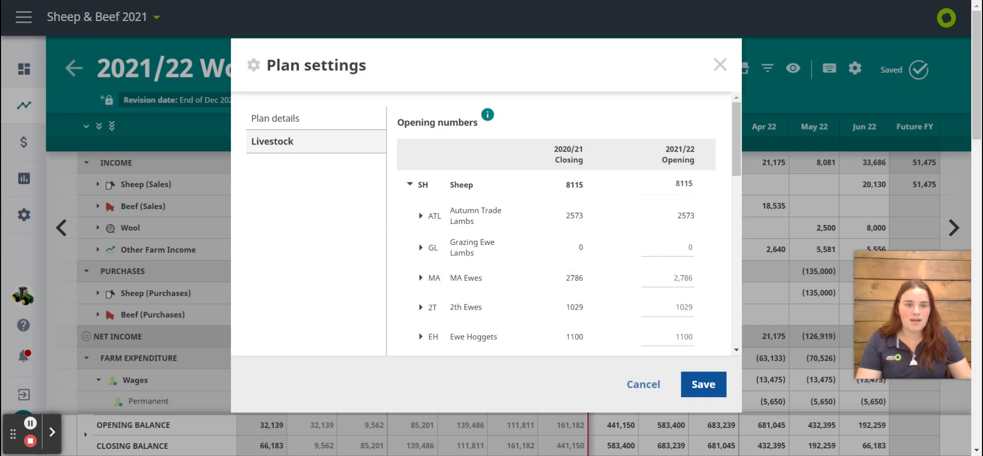
pyautogui.click(687, 216)
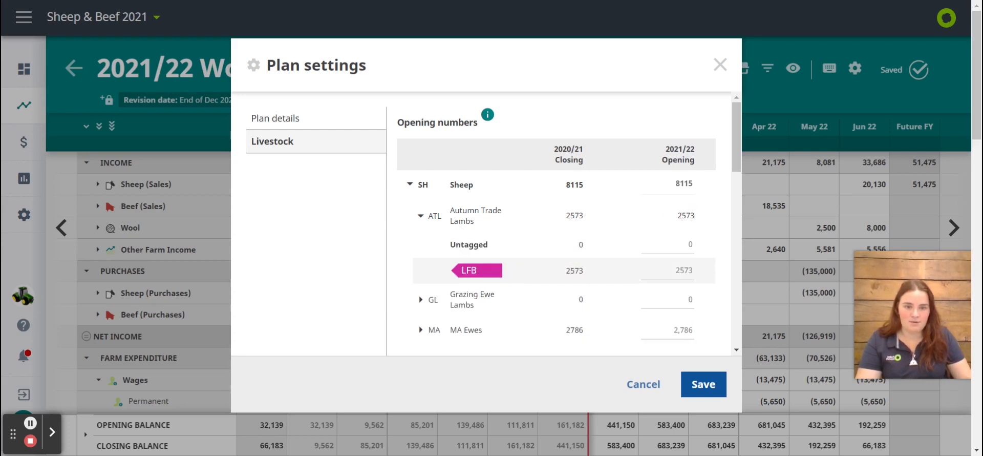
# Set the 2021/22 opening number of Untagged Ewe Hoggets to 1250 and save the plan settings
pyautogui.scroll(-3, 421, 246)
pyautogui.click(420, 244)
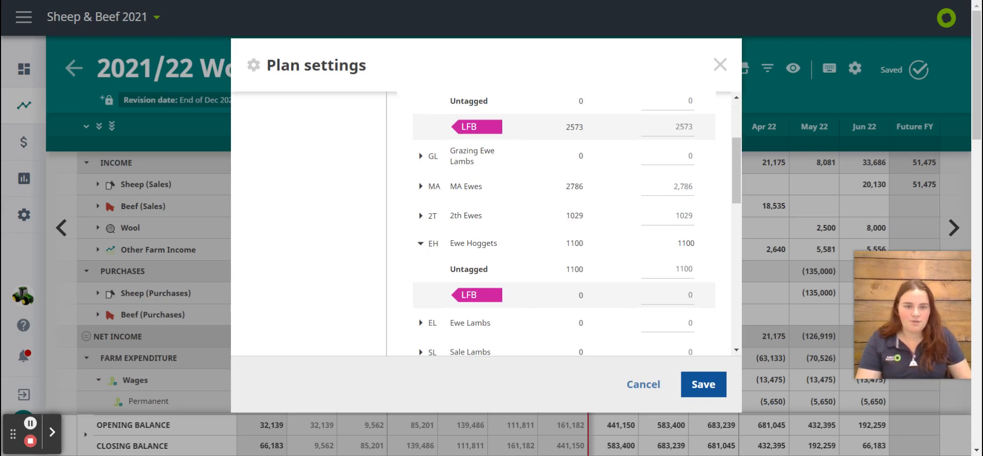
pyautogui.click(643, 273)
pyautogui.write('1250')
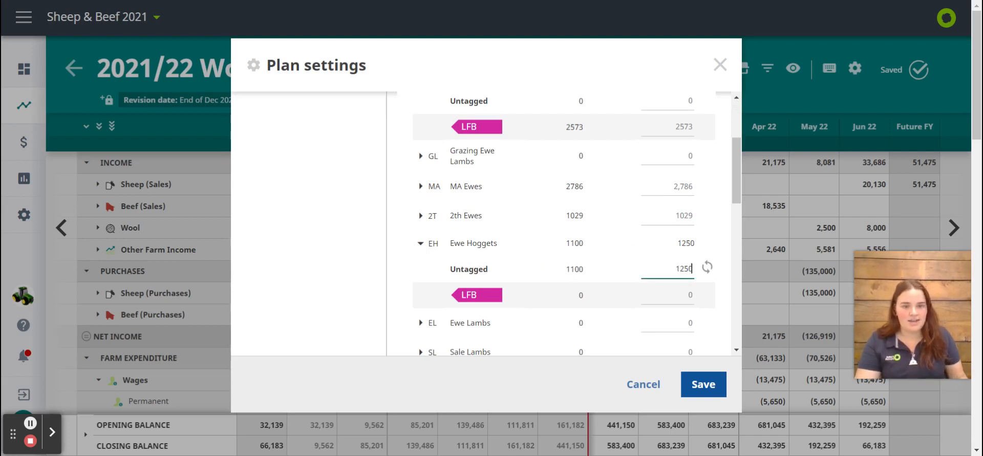
pyautogui.click(710, 387)
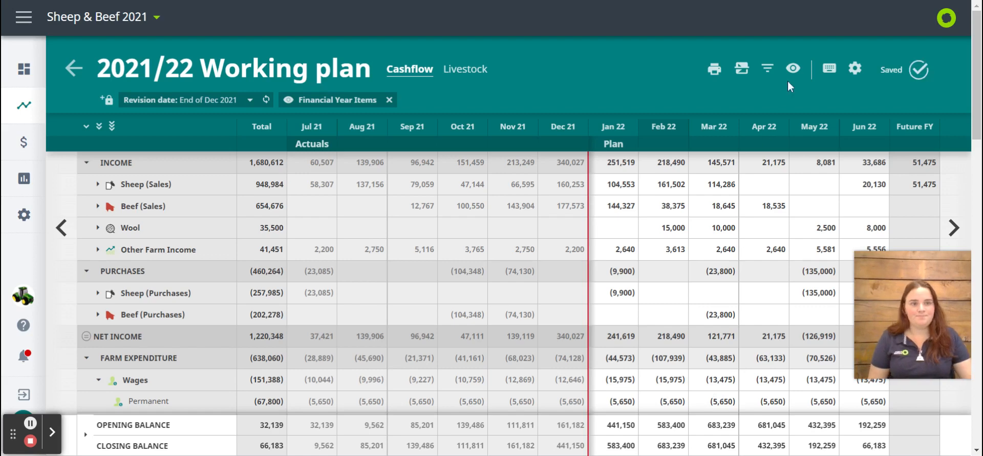
# Show the plan's livestock view and check the adjustment note on the Ewe Hoggets opening number
pyautogui.click(460, 72)
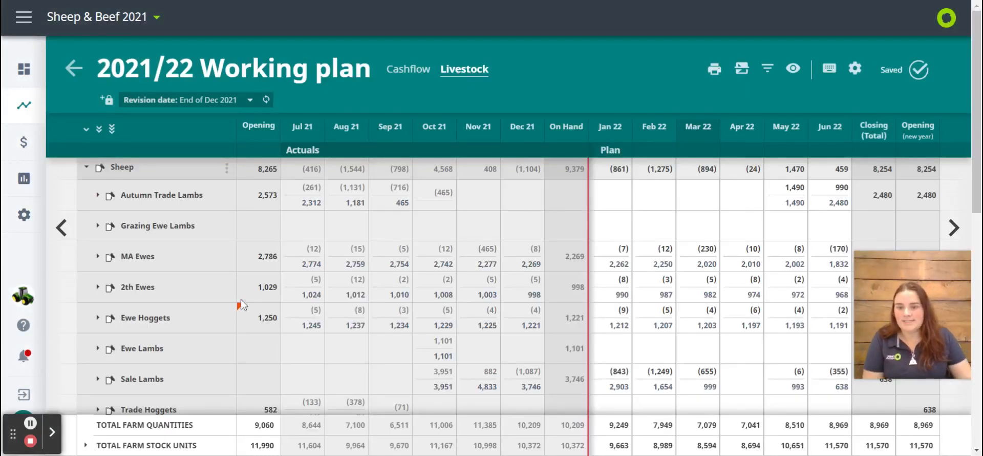
pyautogui.moveTo(247, 316)
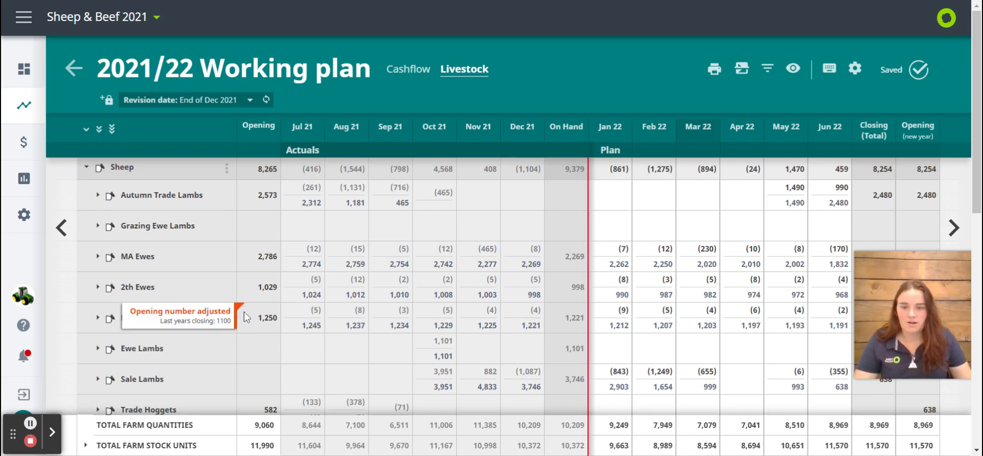
pyautogui.scroll(-10, 246, 318)
pyautogui.scroll(6, 267, 322)
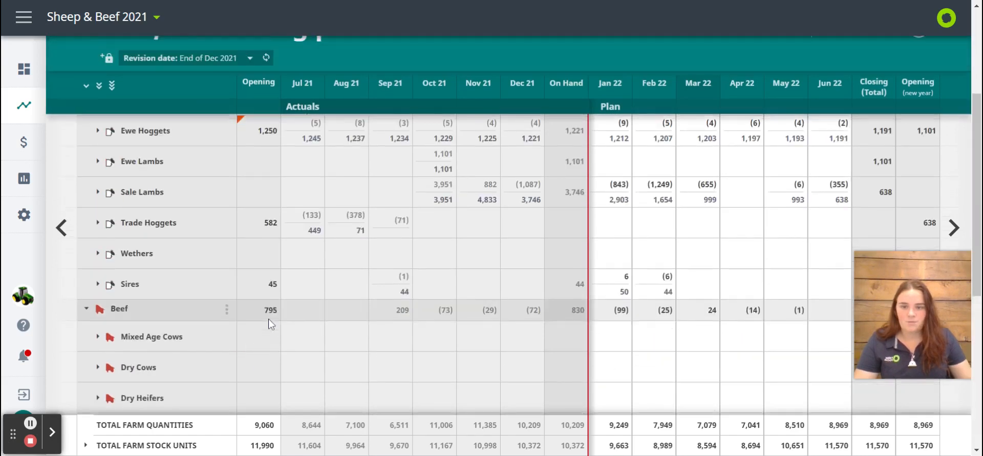
# Add and save a September 2021 Killed event for Autumn Trade Lambs with quantity 1 and the note "House meat"
pyautogui.scroll(5, 270, 324)
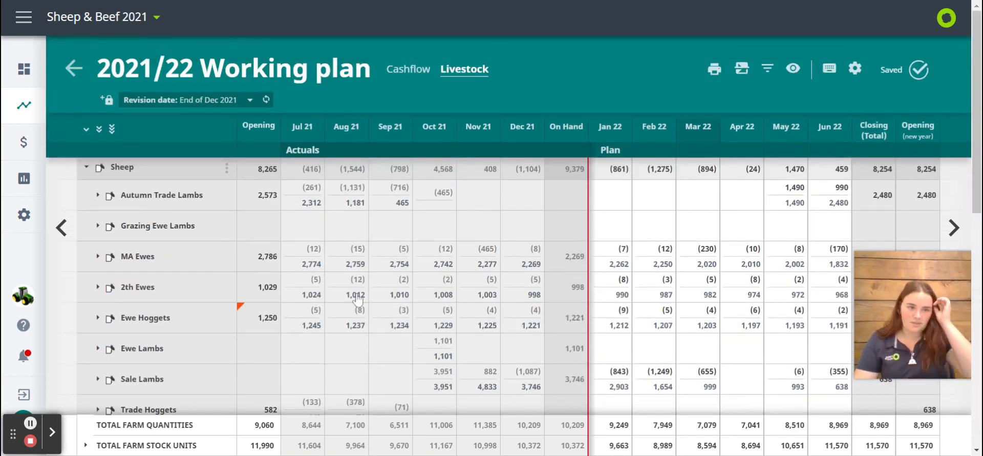
pyautogui.click(99, 196)
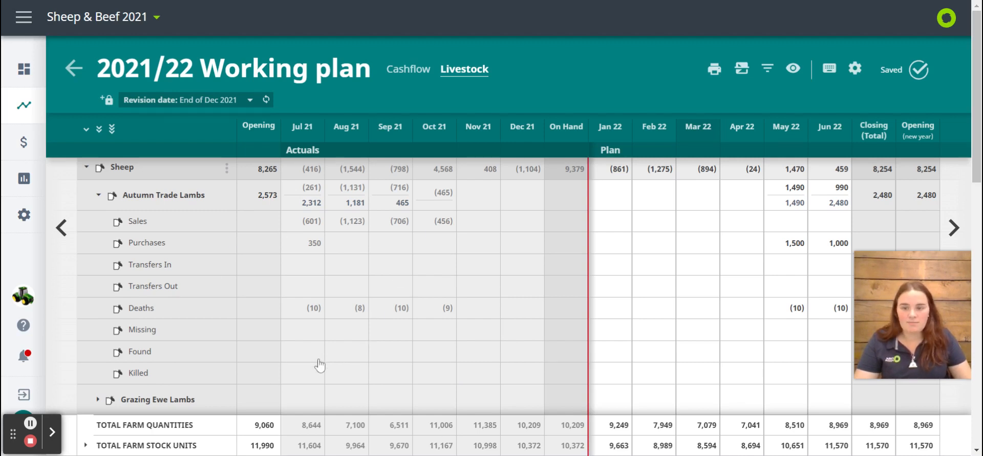
pyautogui.click(399, 379)
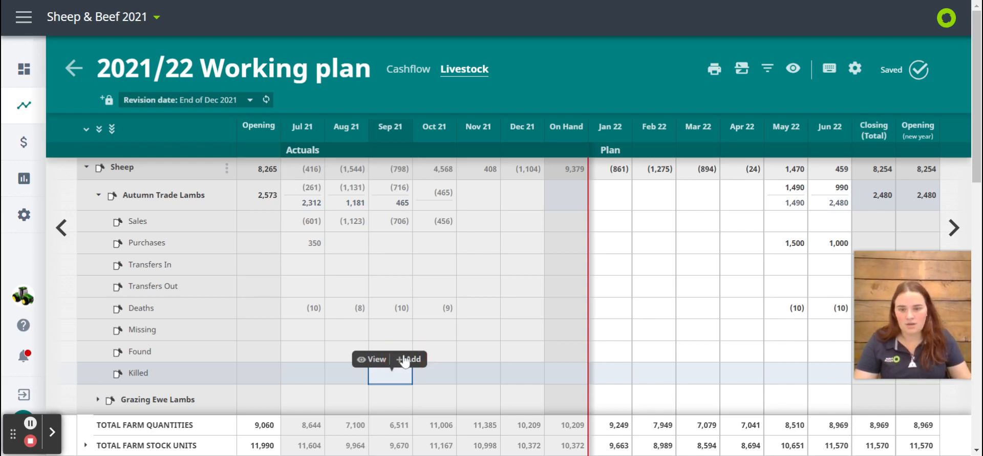
pyautogui.click(407, 359)
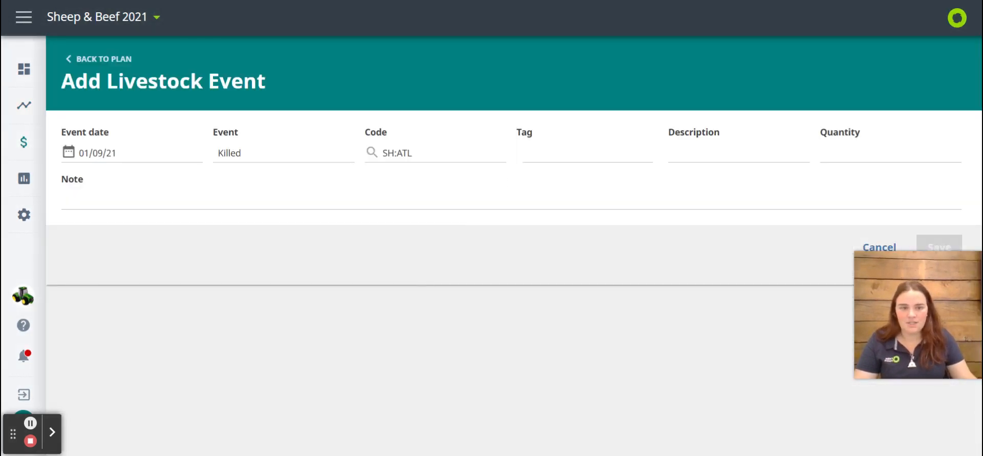
pyautogui.click(852, 154)
pyautogui.write('1')
pyautogui.click(585, 194)
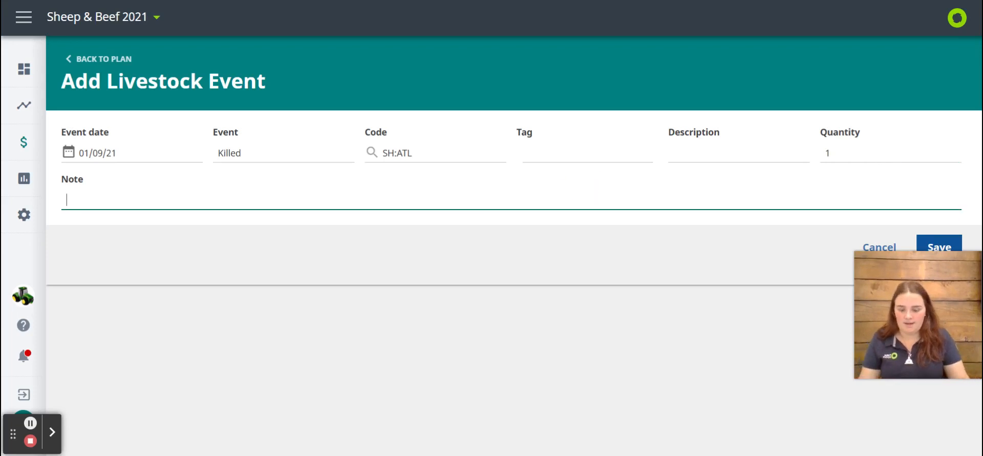
pyautogui.write('House meat')
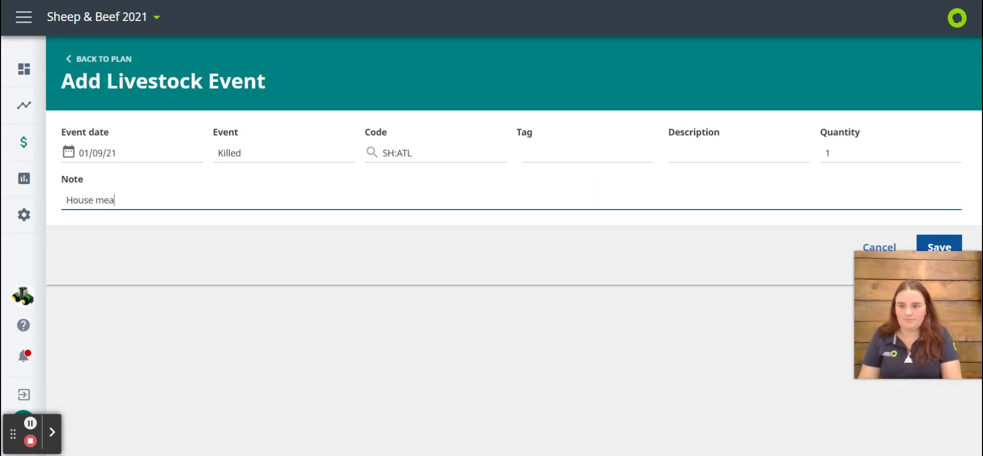
pyautogui.click(939, 247)
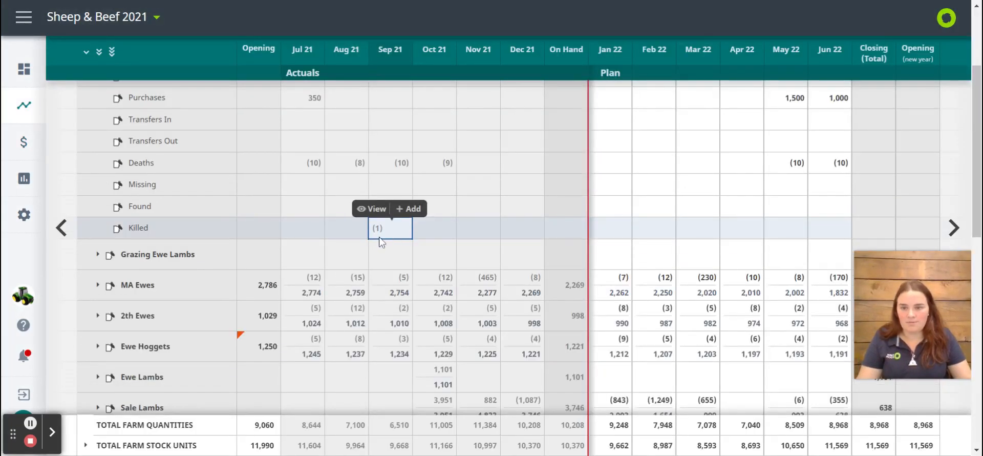
# Expand Grazing Ewe Lambs and look through the movements of the other sheep and beef classes in the livestock plan
pyautogui.click(390, 312)
pyautogui.scroll(-2, 358, 315)
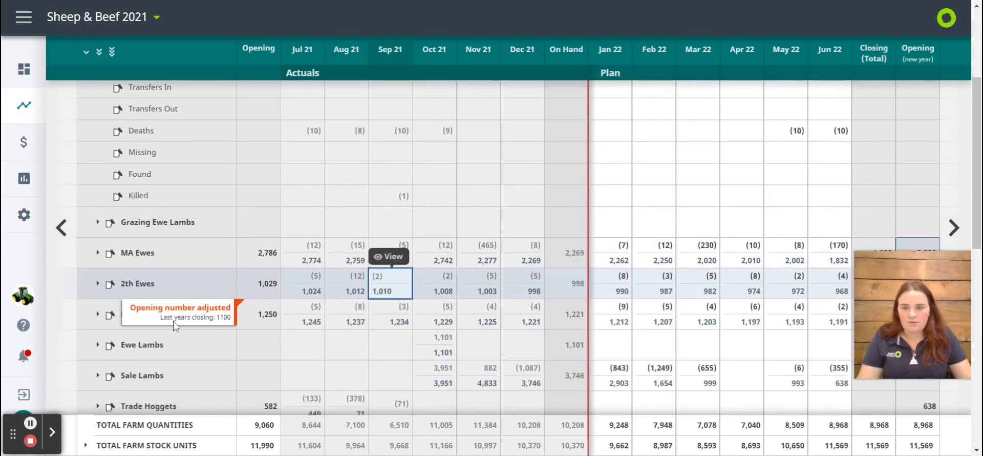
pyautogui.click(110, 181)
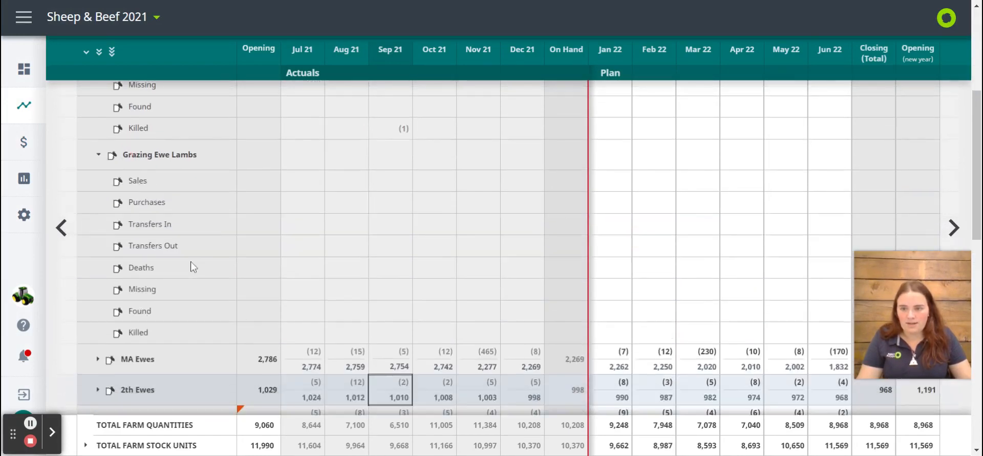
pyautogui.scroll(-4, 190, 265)
pyautogui.click(99, 249)
pyautogui.click(99, 250)
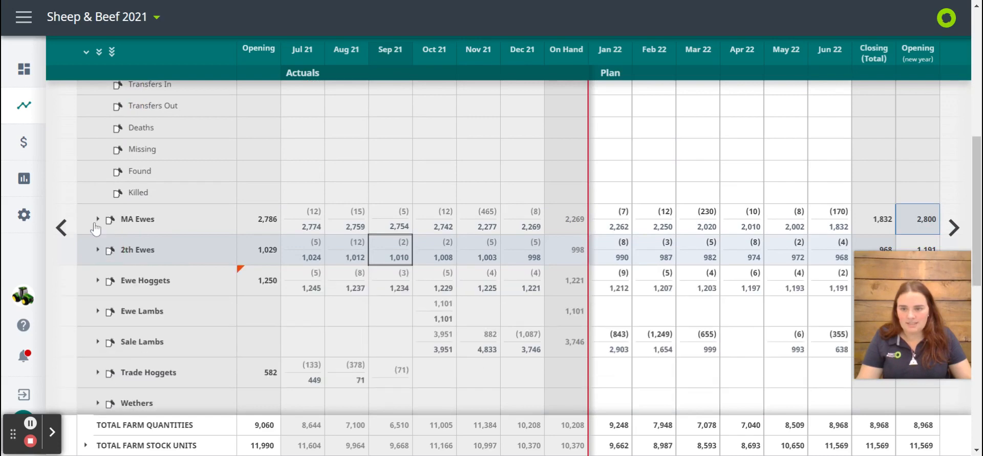
pyautogui.click(97, 218)
pyautogui.click(97, 219)
pyautogui.scroll(-8, 228, 287)
pyautogui.scroll(-4, 229, 286)
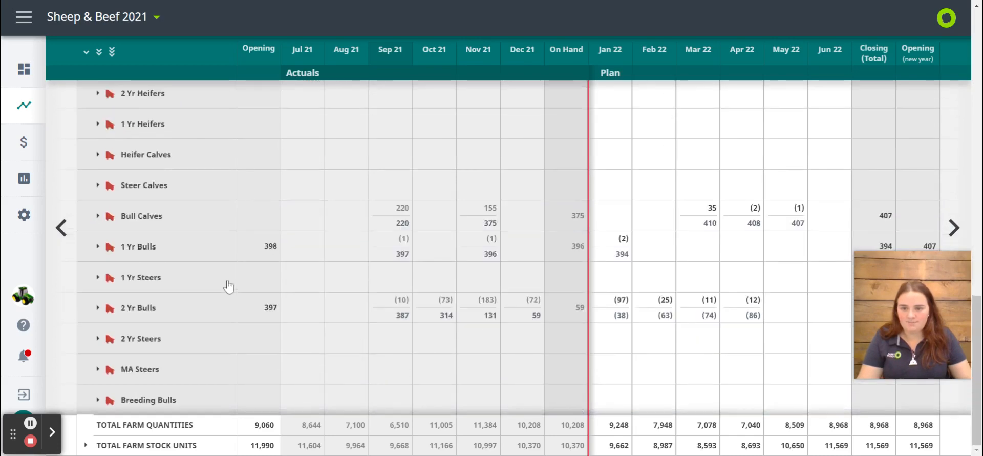
pyautogui.scroll(8, 229, 286)
pyautogui.scroll(8, 268, 341)
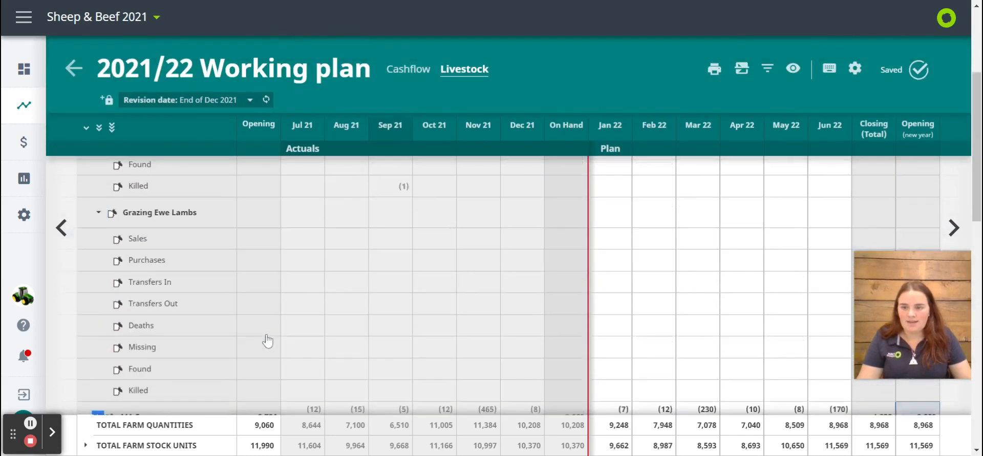
# Review the Sheep breeding percentages for MA Ewes, 2th Ewes and Ewe Hoggets, and close the summary
pyautogui.click(227, 169)
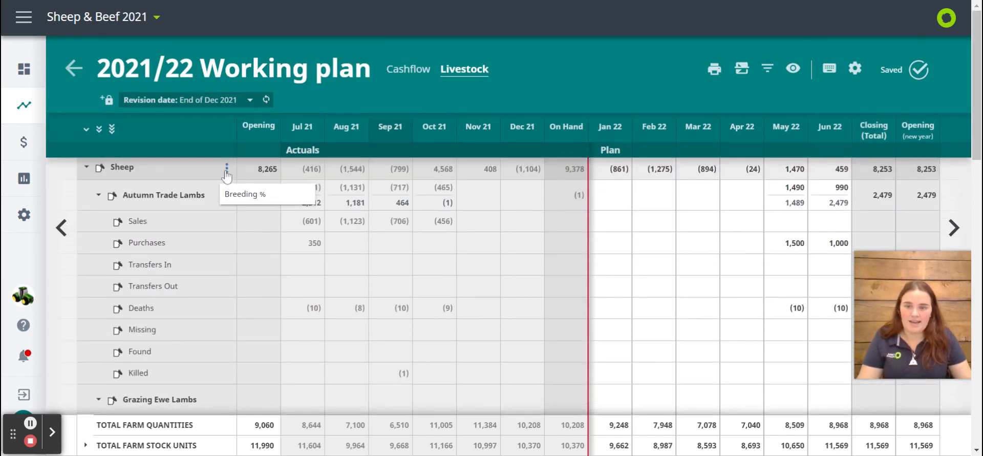
pyautogui.click(245, 195)
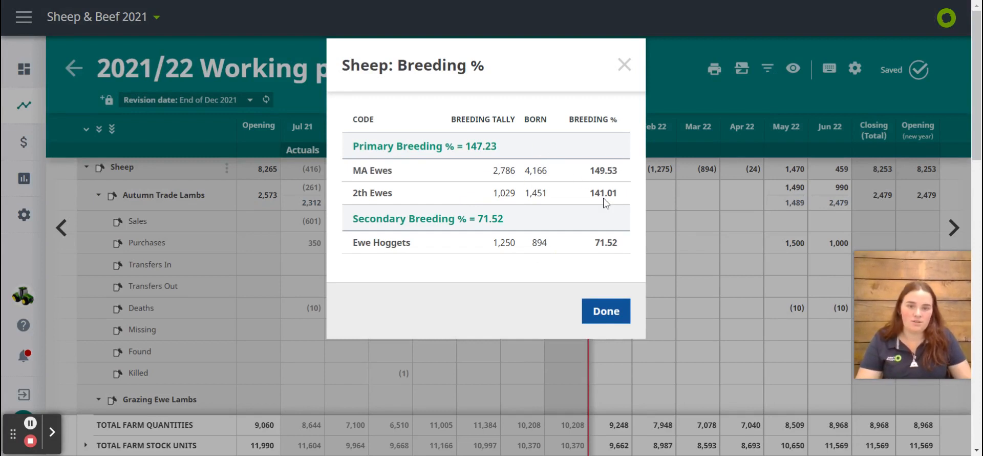
pyautogui.moveTo(595, 242); pyautogui.dragTo(600, 243)
pyautogui.click(624, 66)
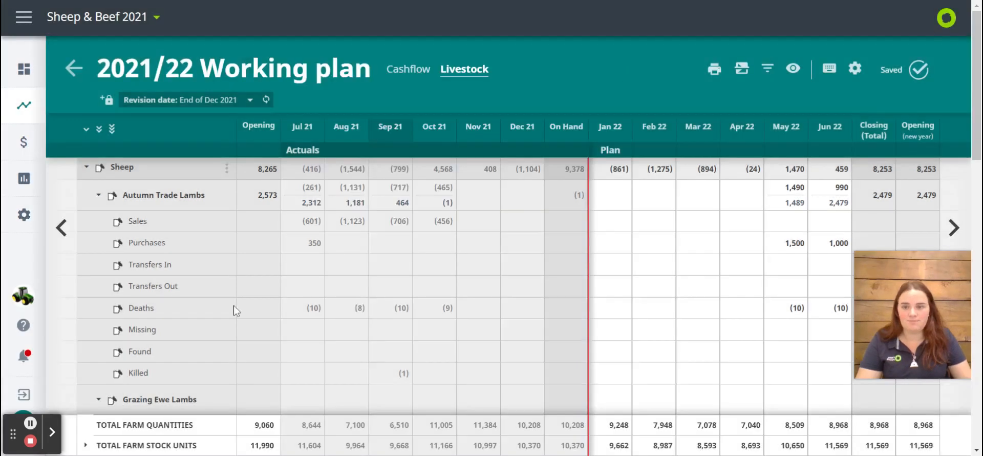
# Compare closing and new-year opening numbers across the stock classes and expand the total farm stock units by sheep and beef
pyautogui.scroll(-5, 637, 257)
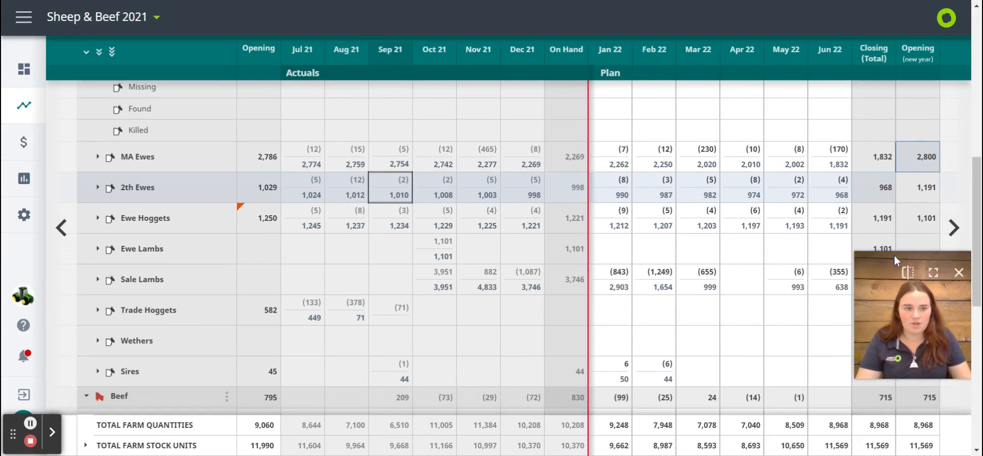
pyautogui.click(881, 226)
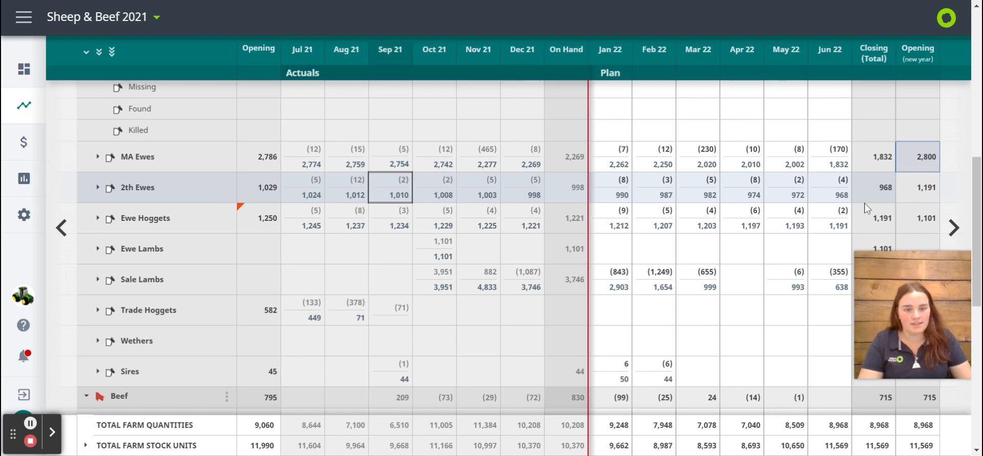
pyautogui.scroll(-5, 865, 207)
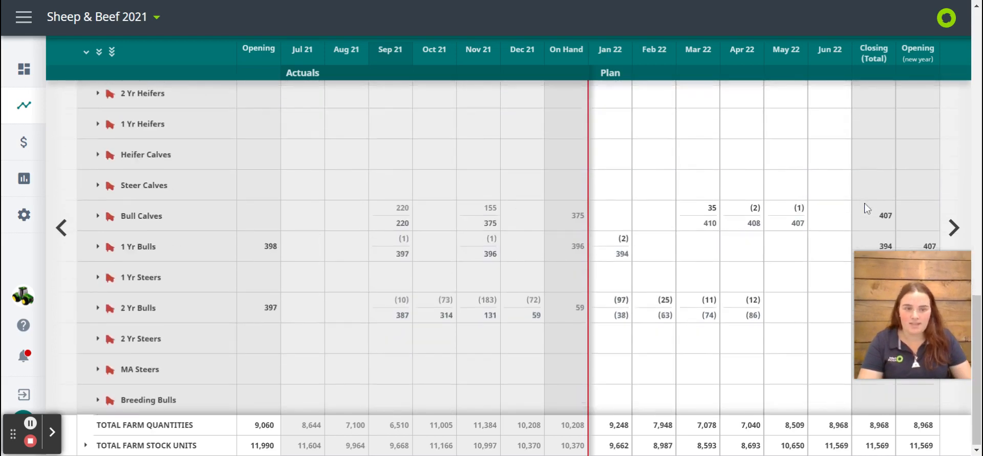
pyautogui.scroll(10, 866, 208)
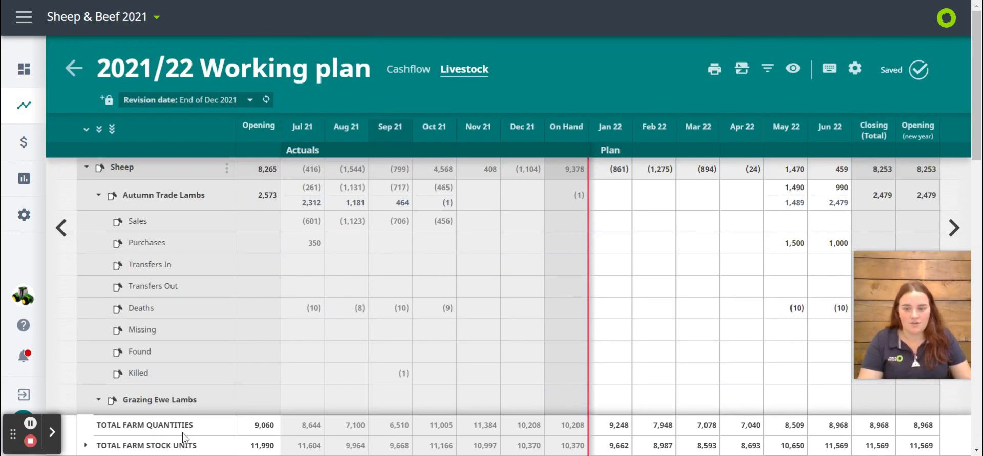
pyautogui.click(85, 445)
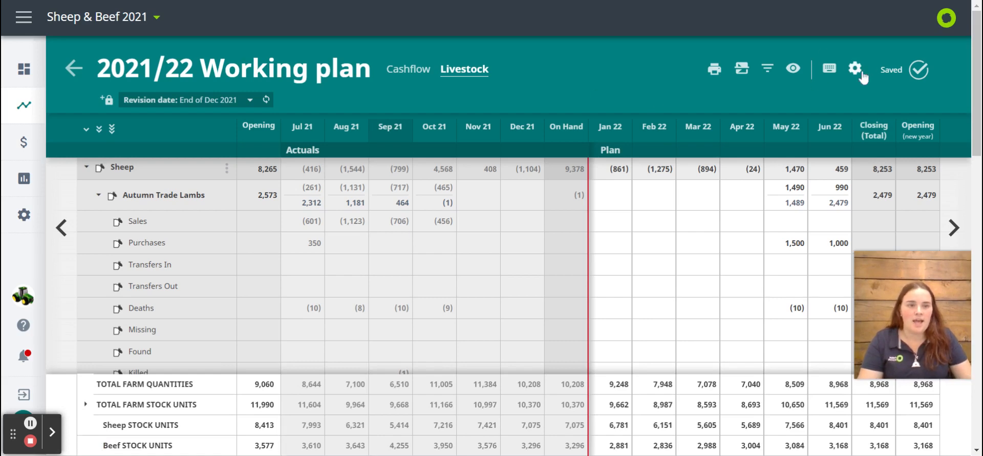
# Hide the stock unit totals and monthly balances in the plan's view settings while keeping Quantities, and check the livestock view
pyautogui.click(793, 68)
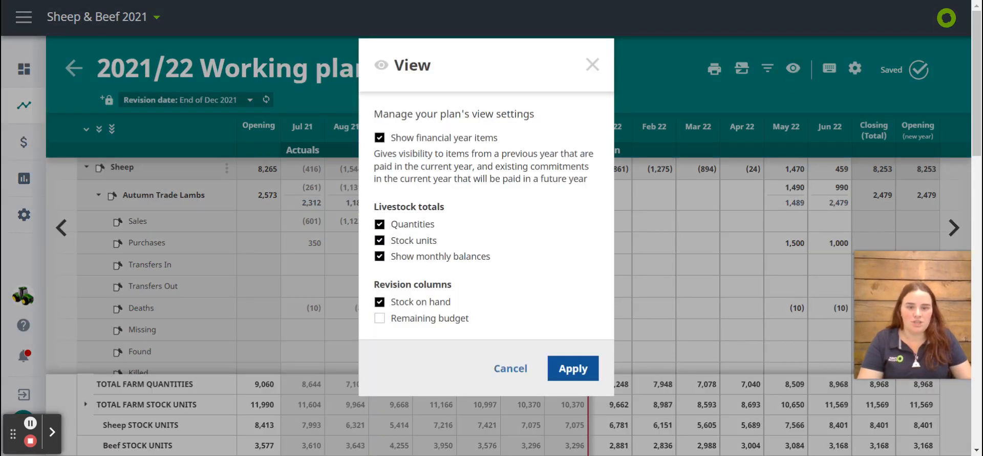
pyautogui.click(382, 241)
pyautogui.click(384, 226)
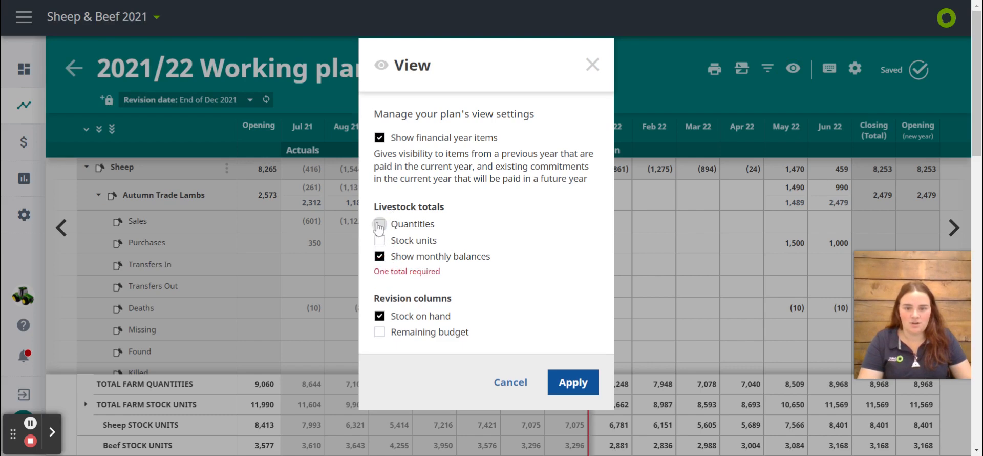
pyautogui.click(382, 225)
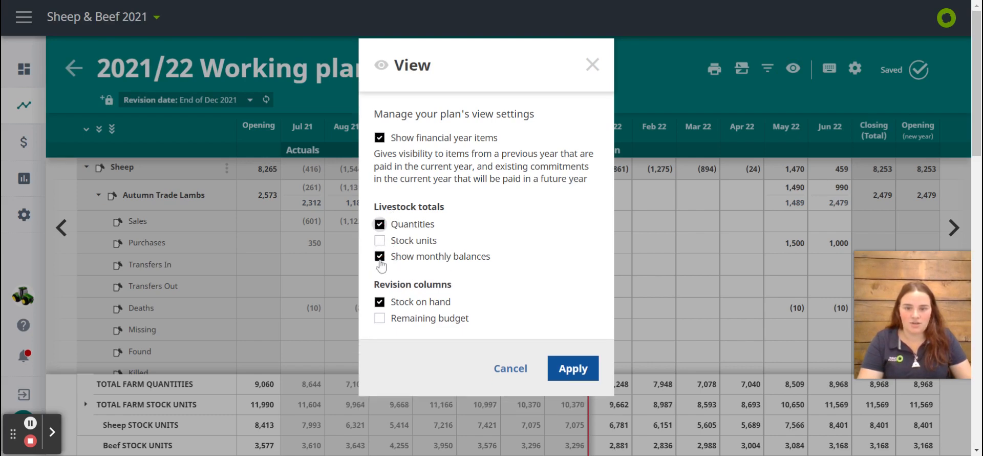
pyautogui.click(378, 256)
pyautogui.click(575, 368)
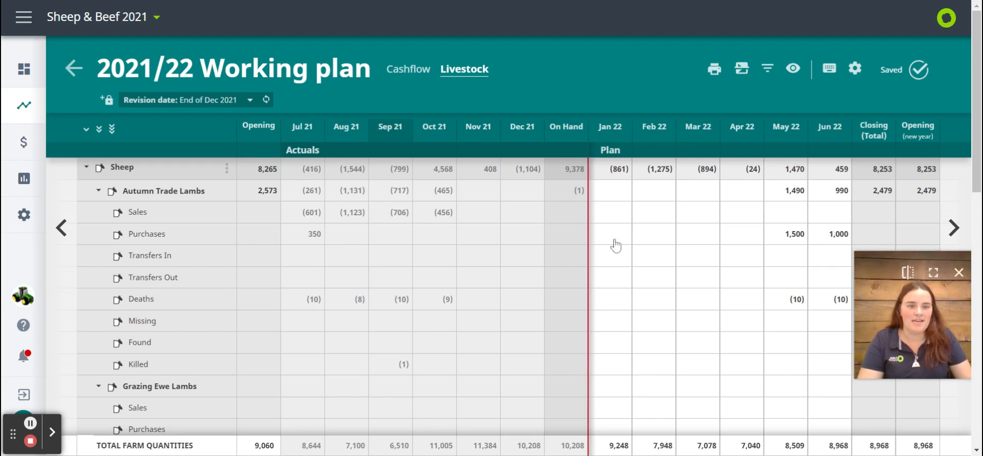
pyautogui.scroll(-1, 616, 246)
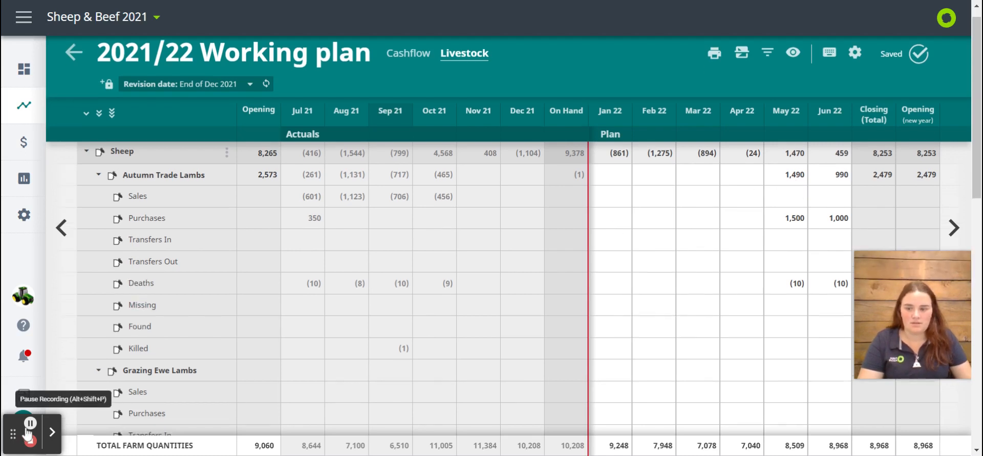
pyautogui.scroll(-8, 757, 278)
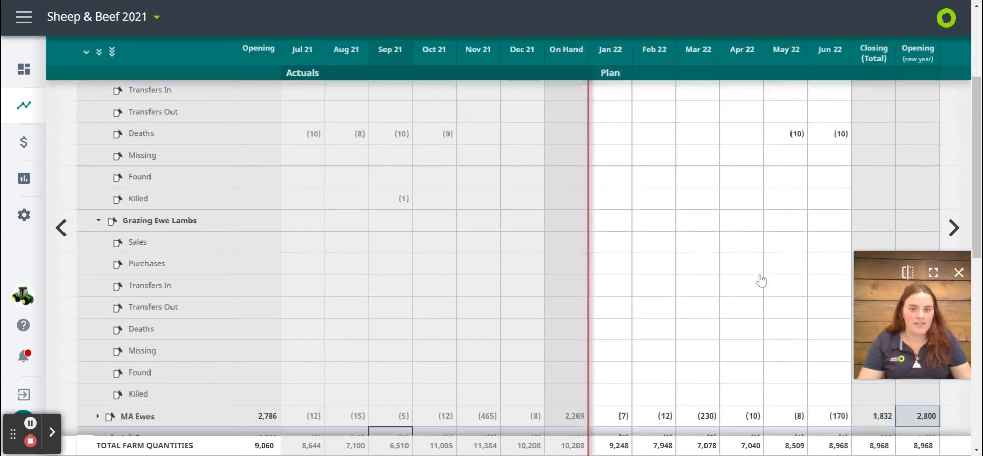
pyautogui.scroll(8, 761, 281)
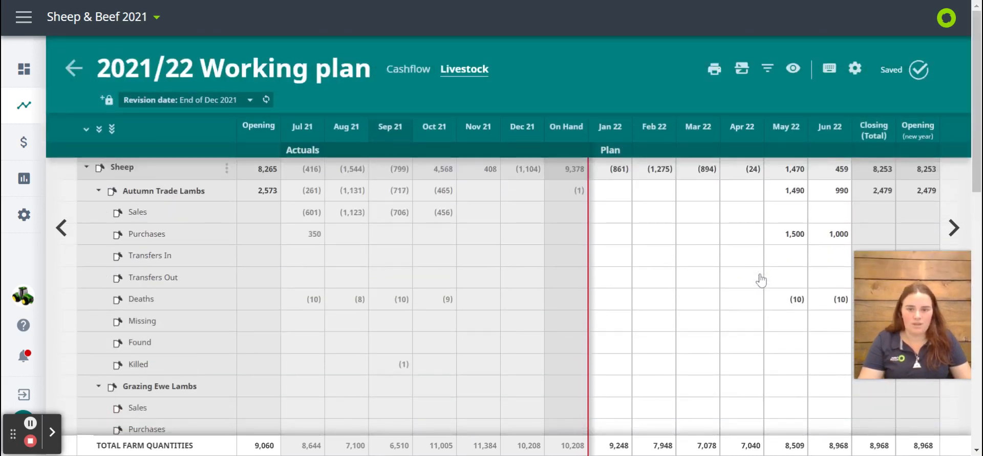
# Show the plan's cashflow view, collapse the opening and closing balance breakdown and expand GST into its refund/payment and component lines
pyautogui.click(421, 78)
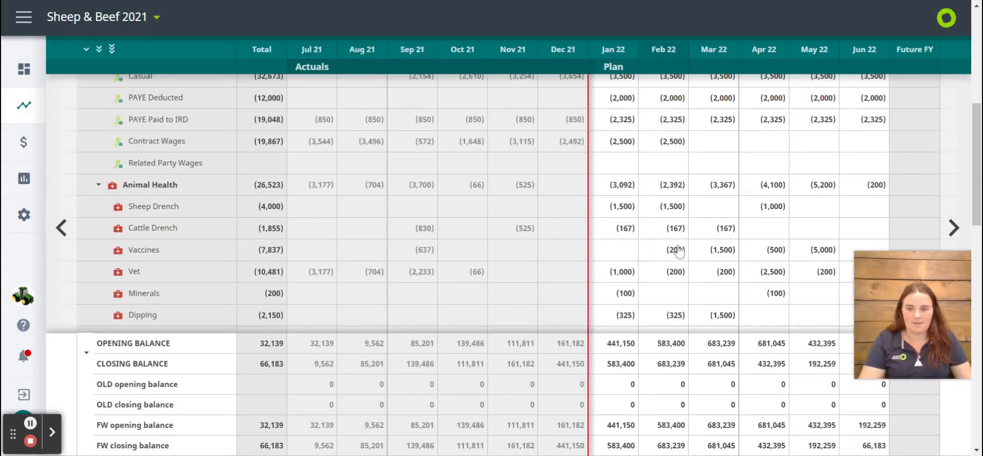
pyautogui.click(86, 353)
pyautogui.scroll(6, 474, 391)
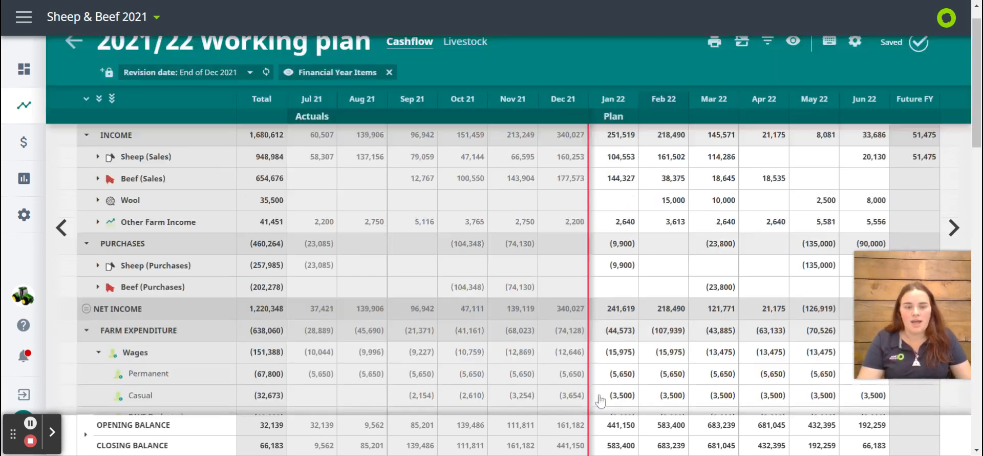
pyautogui.scroll(-10, 573, 358)
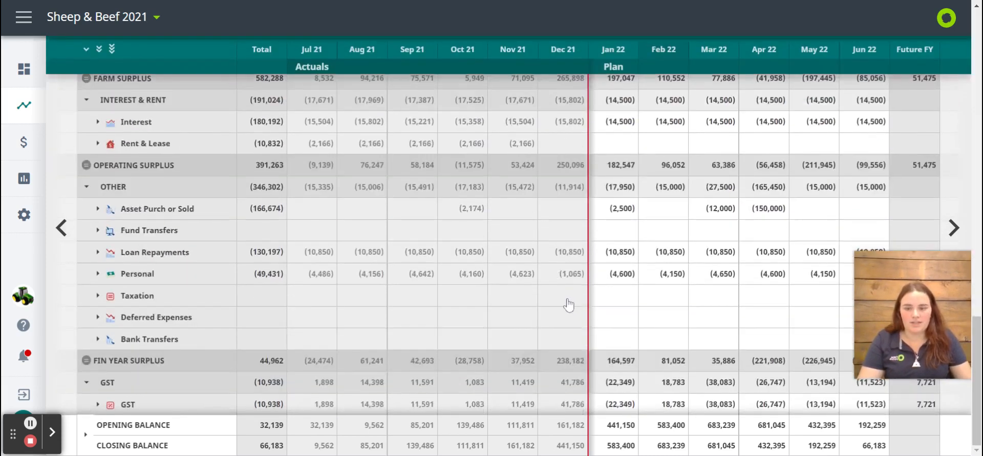
pyautogui.click(98, 404)
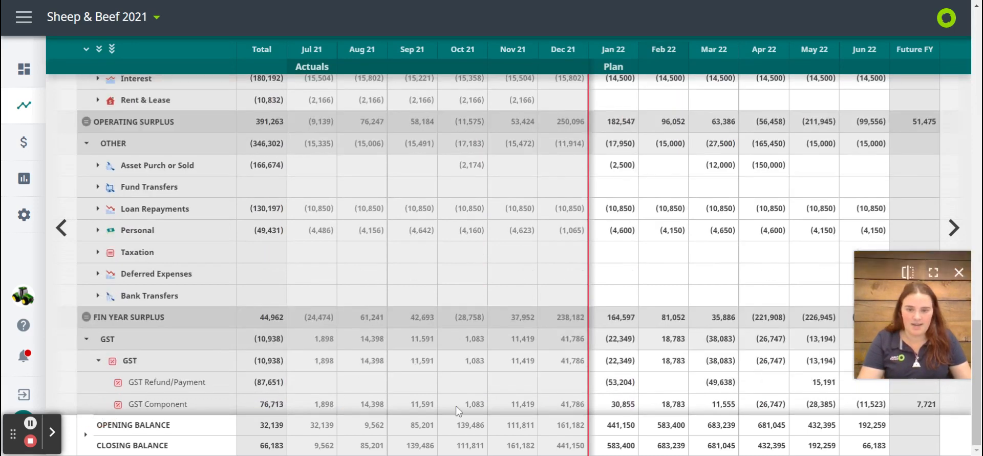
# Offset the planned Contract Wages for Jan 22 under Farm Expenditure by entering -2500
pyautogui.scroll(10, 458, 409)
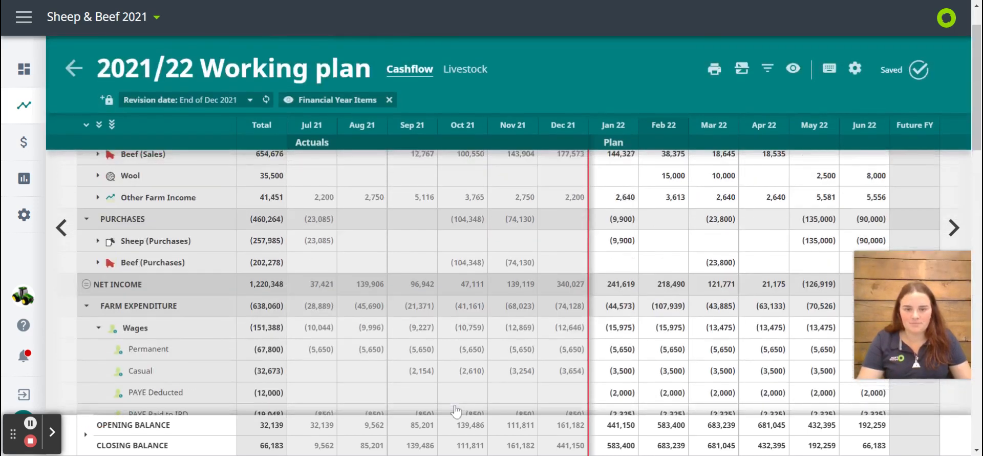
pyautogui.scroll(-3, 643, 315)
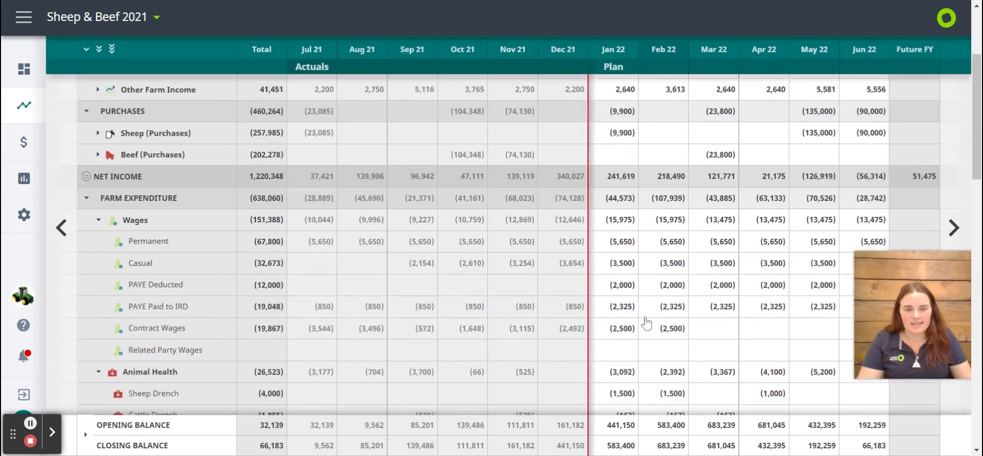
pyautogui.click(631, 333)
pyautogui.write('-')
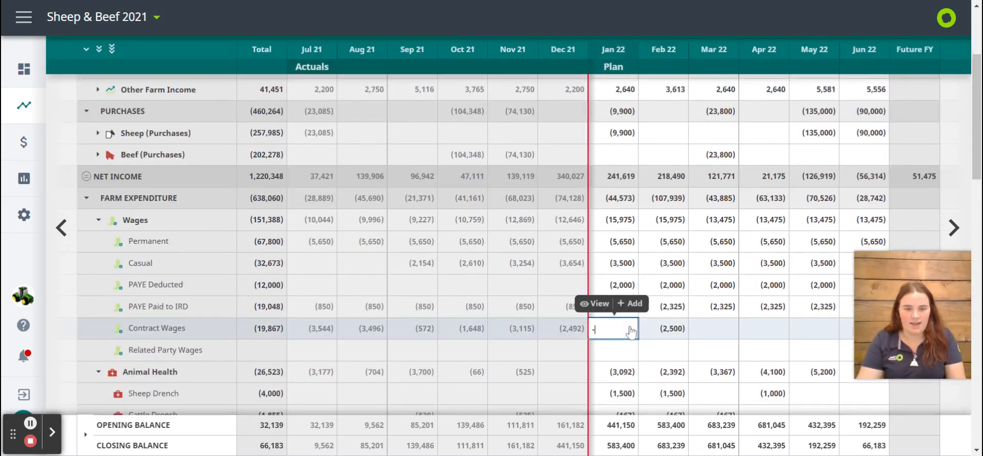
pyautogui.write('2500')
pyautogui.press('Return')
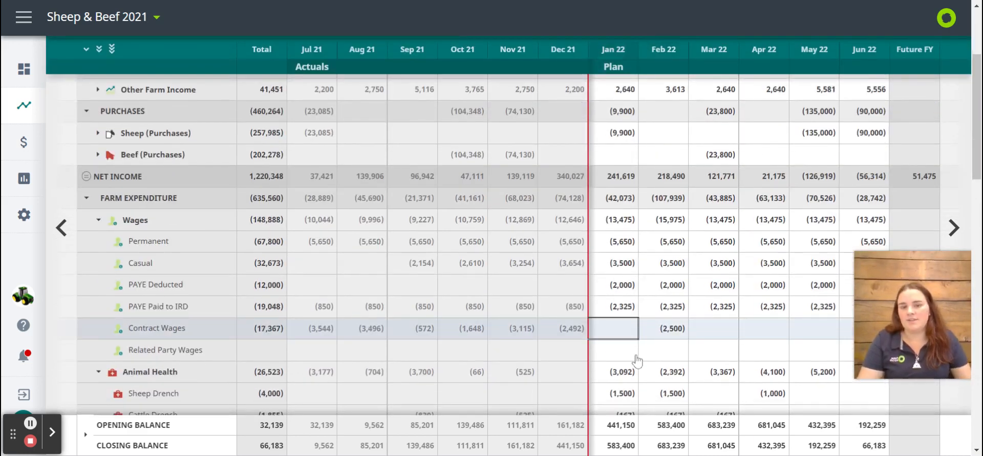
# Clear the planned Contract Wages amount for Jan 22 under Farm Expenditure
pyautogui.press('Delete')
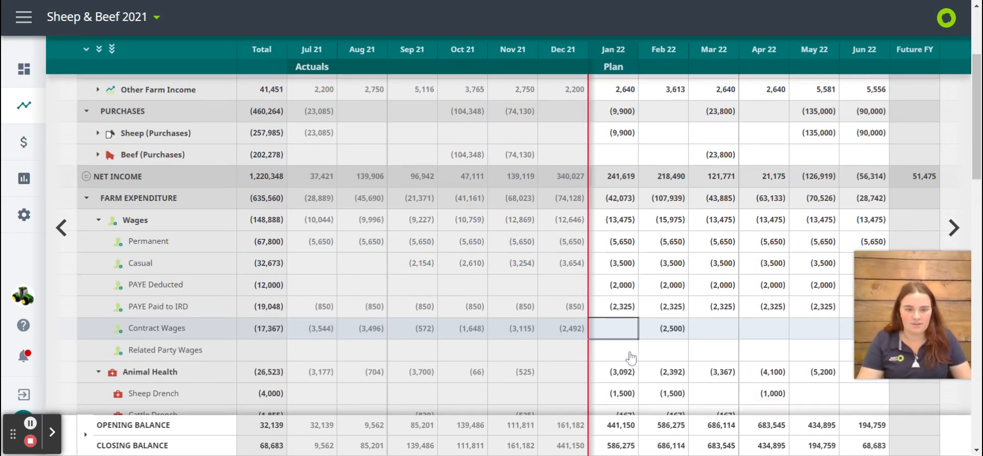
pyautogui.scroll(5, 625, 336)
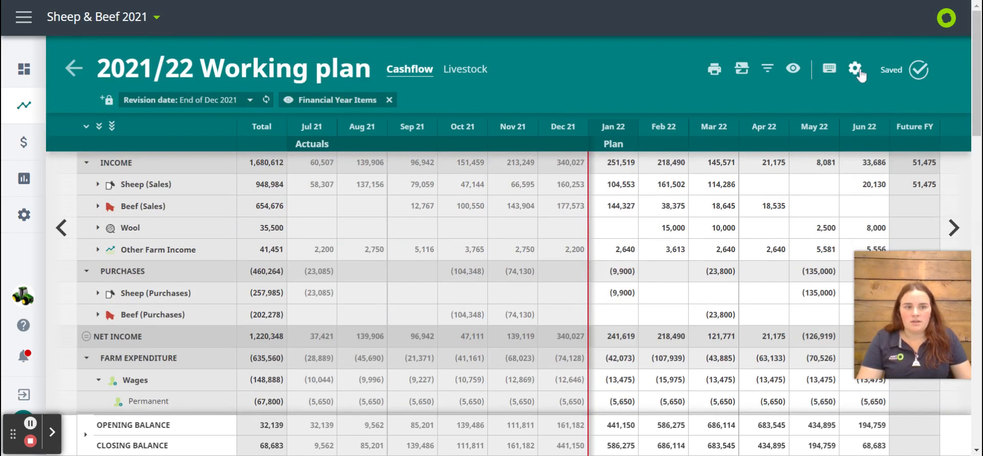
# Leave the plan and run the Analysis by Code report for 2021/22, July to June, viewed by payment date
pyautogui.click(67, 75)
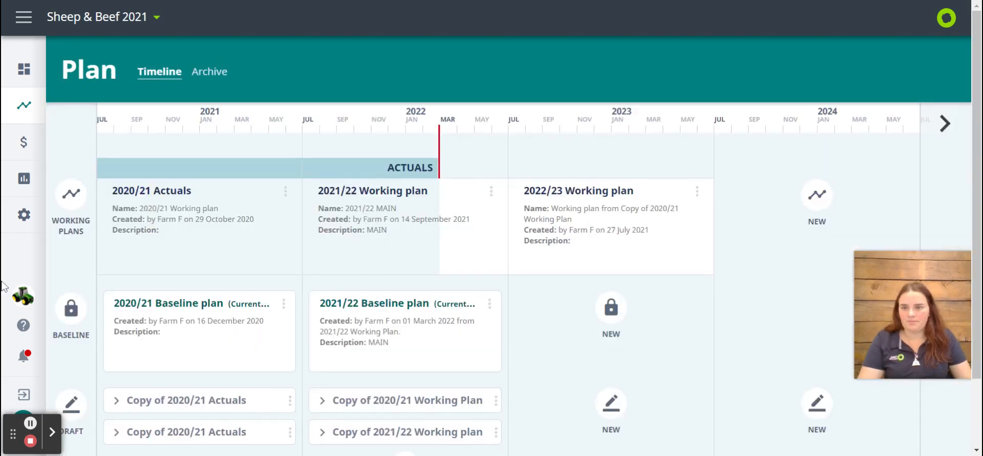
pyautogui.click(22, 180)
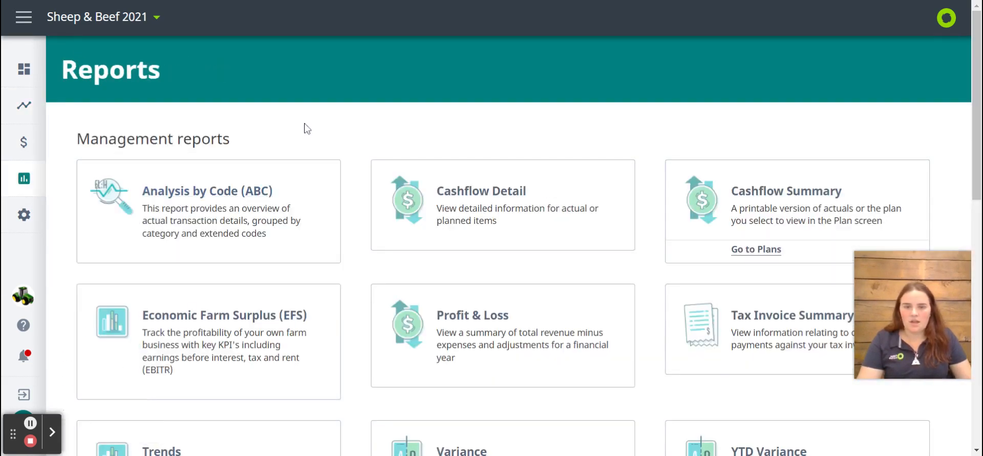
pyautogui.scroll(-1, 395, 149)
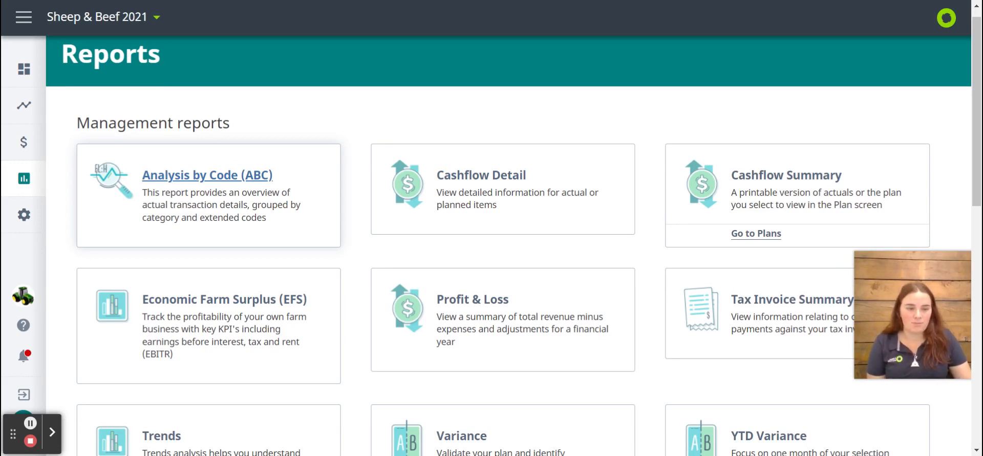
pyautogui.click(198, 214)
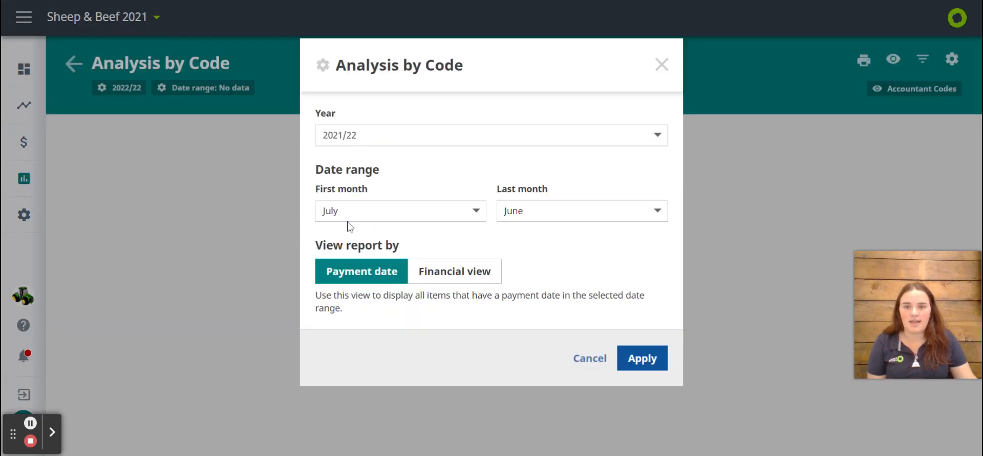
pyautogui.click(353, 136)
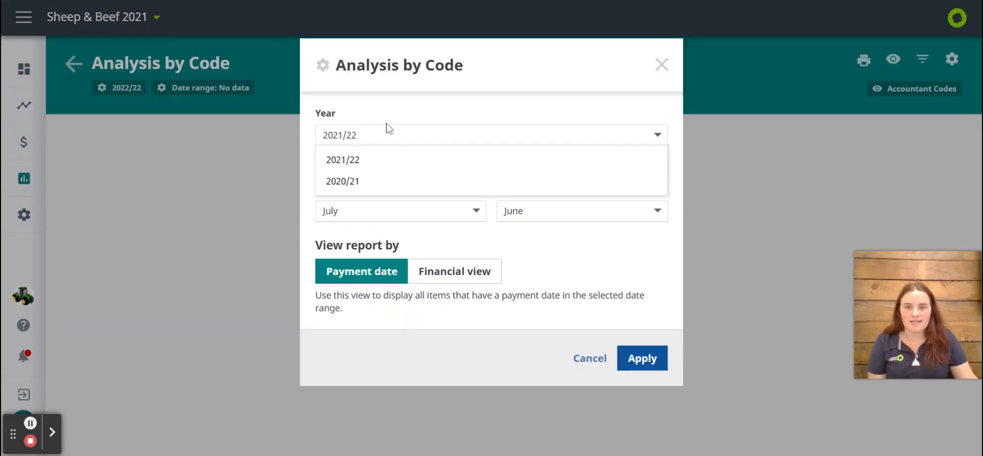
pyautogui.click(391, 159)
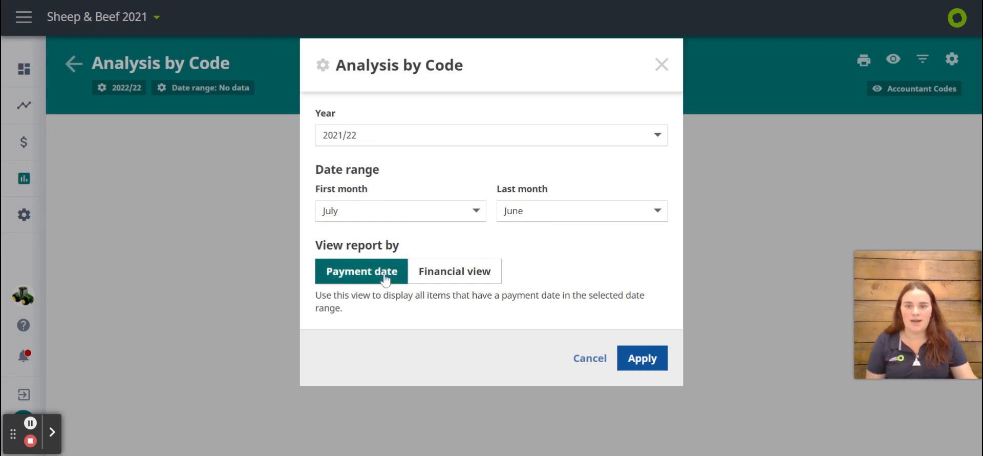
pyautogui.click(639, 364)
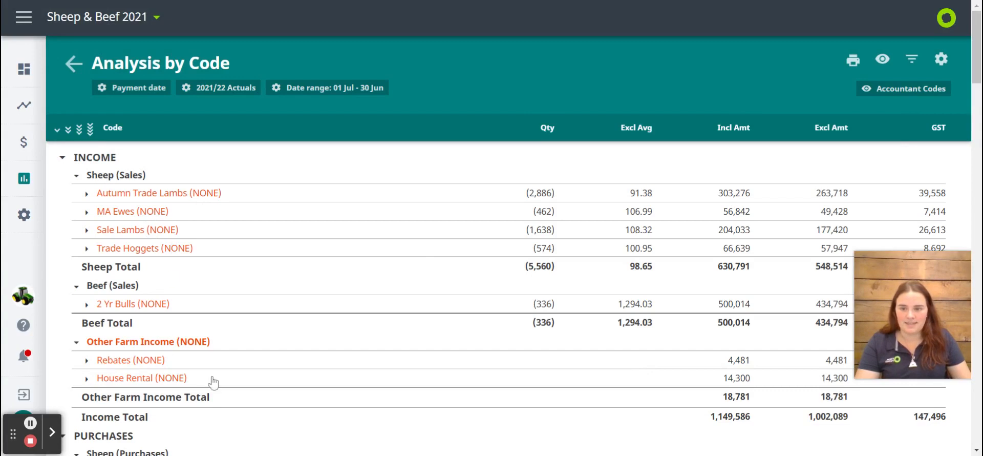
# Look through the report and set its view to show Farm codes and include cents
pyautogui.scroll(-7, 210, 379)
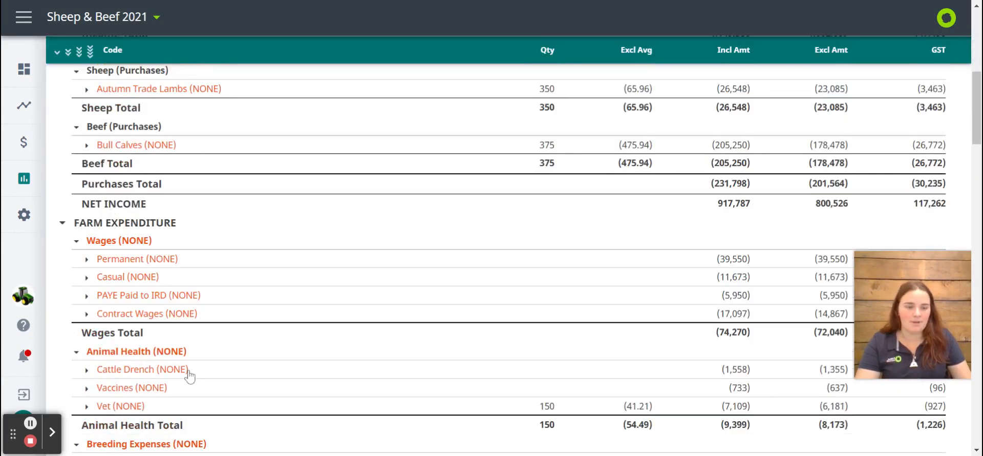
pyautogui.scroll(8, 190, 377)
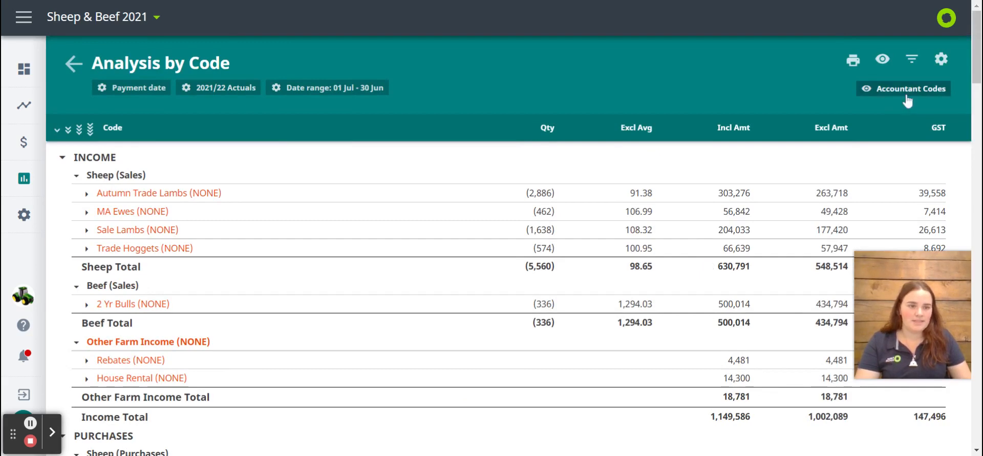
pyautogui.click(883, 59)
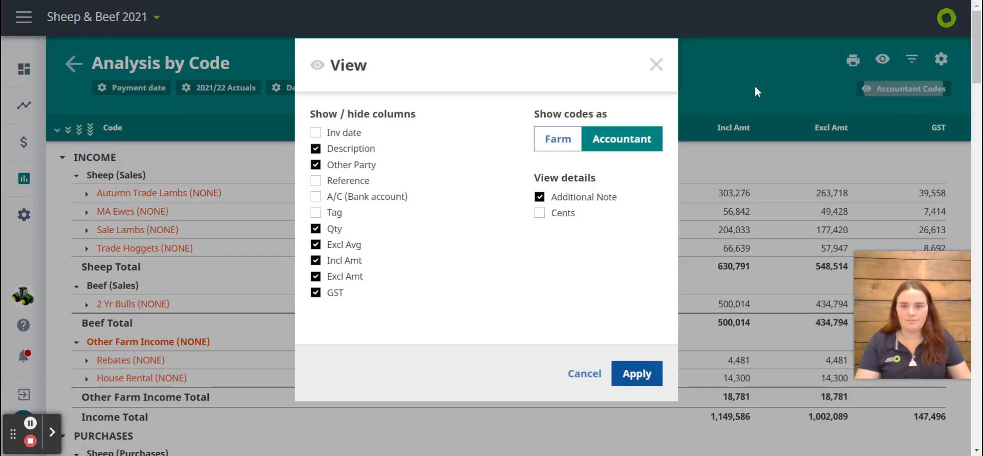
pyautogui.click(574, 148)
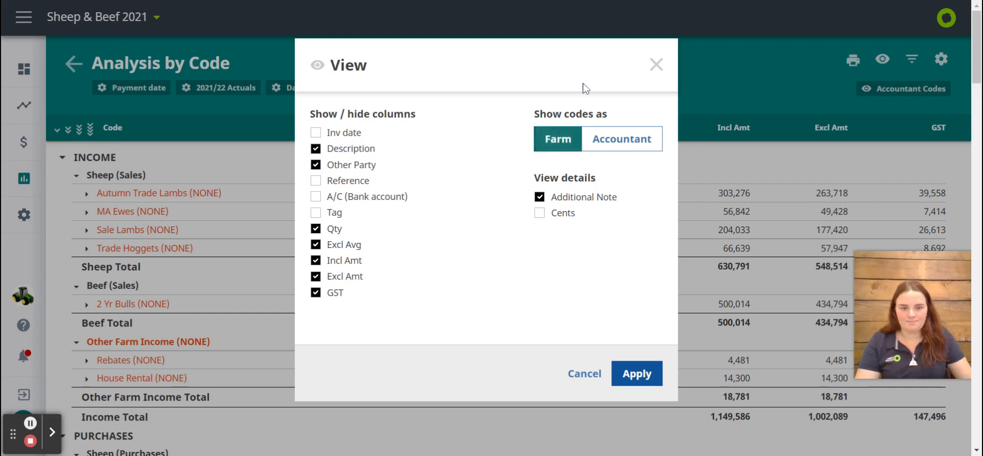
pyautogui.click(541, 213)
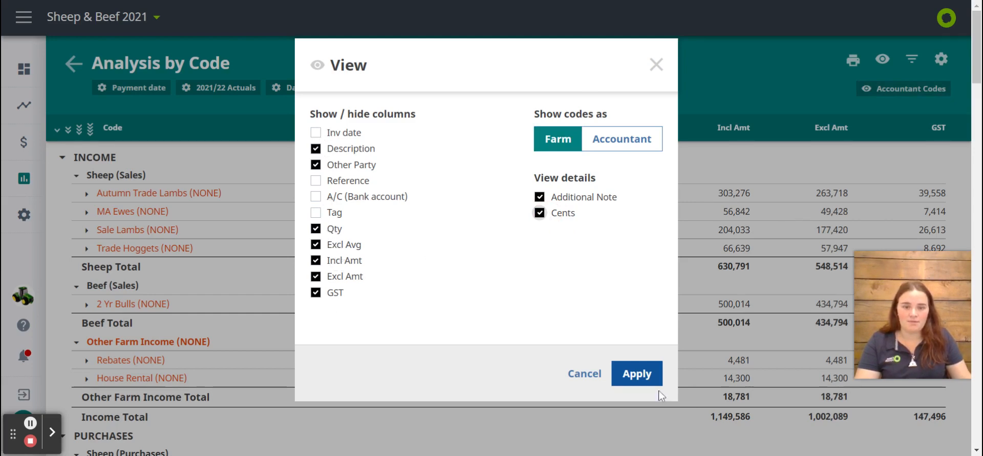
pyautogui.click(640, 375)
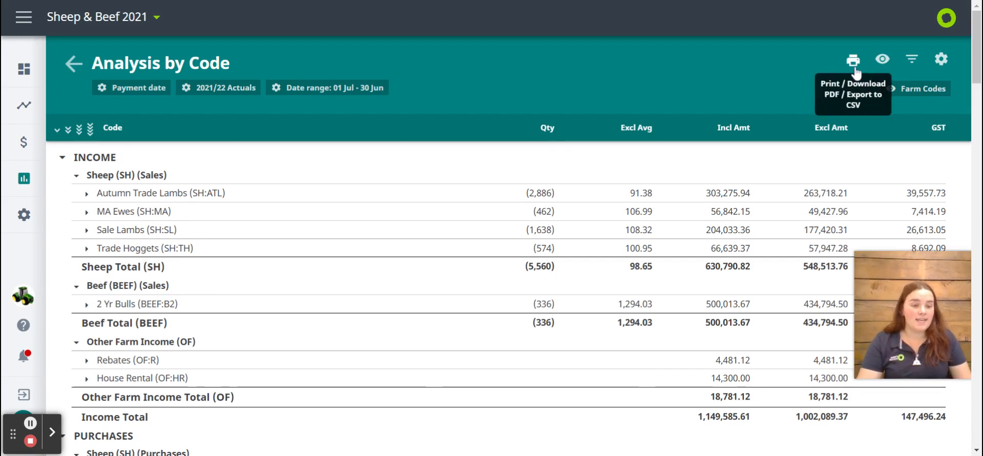
pyautogui.click(884, 60)
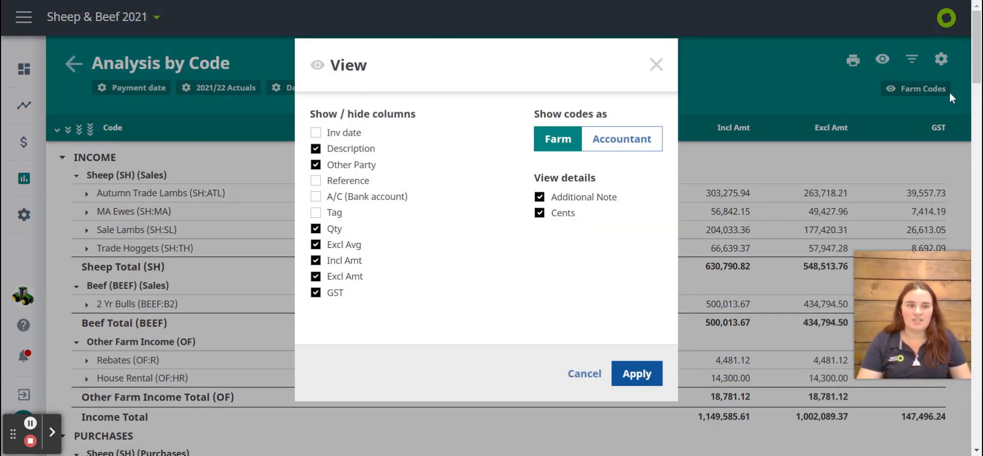
pyautogui.click(654, 65)
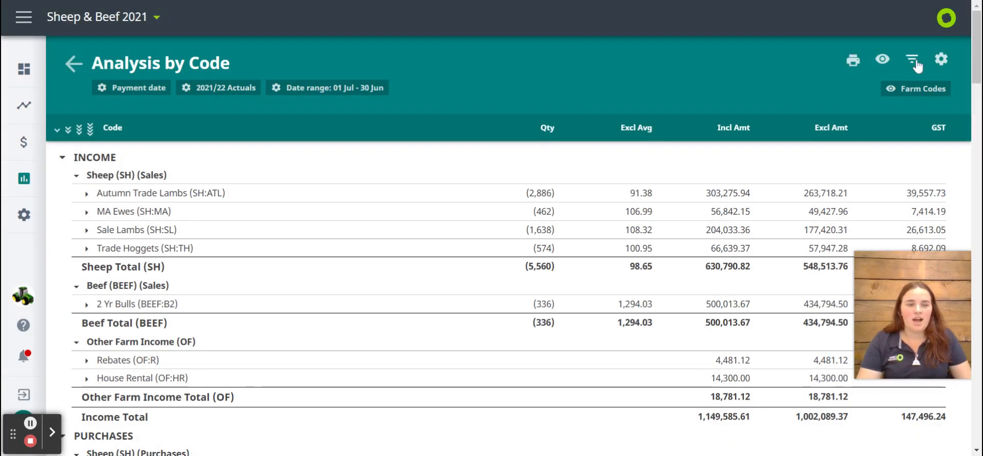
# Filter the Analysis by Code report to the Sheep (SH) codes under Income
pyautogui.click(914, 62)
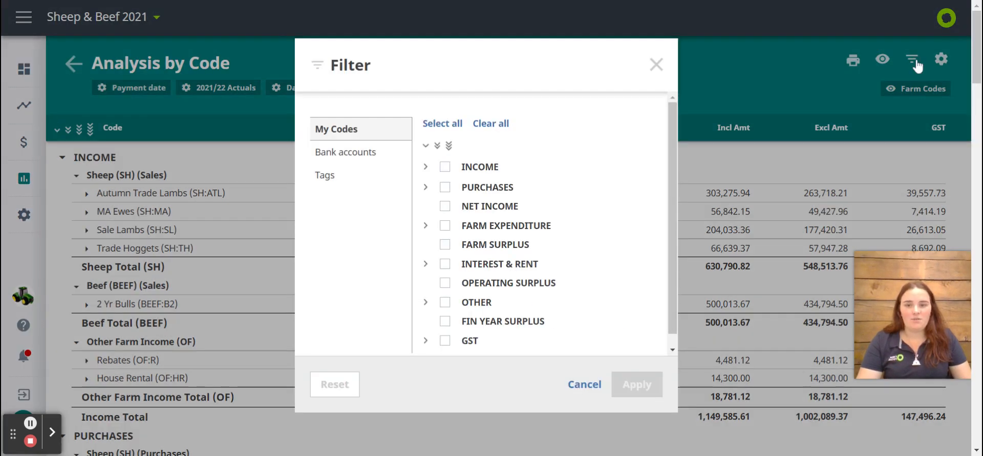
pyautogui.click(425, 168)
pyautogui.click(460, 187)
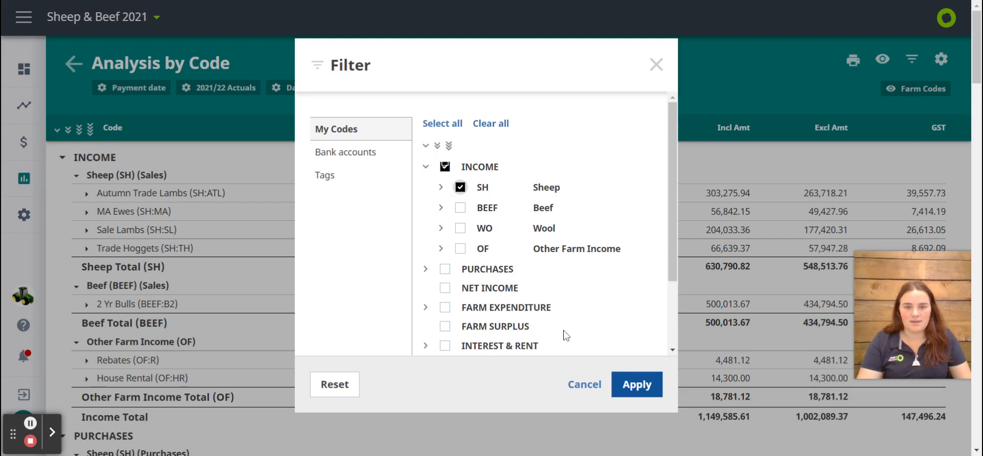
pyautogui.click(639, 386)
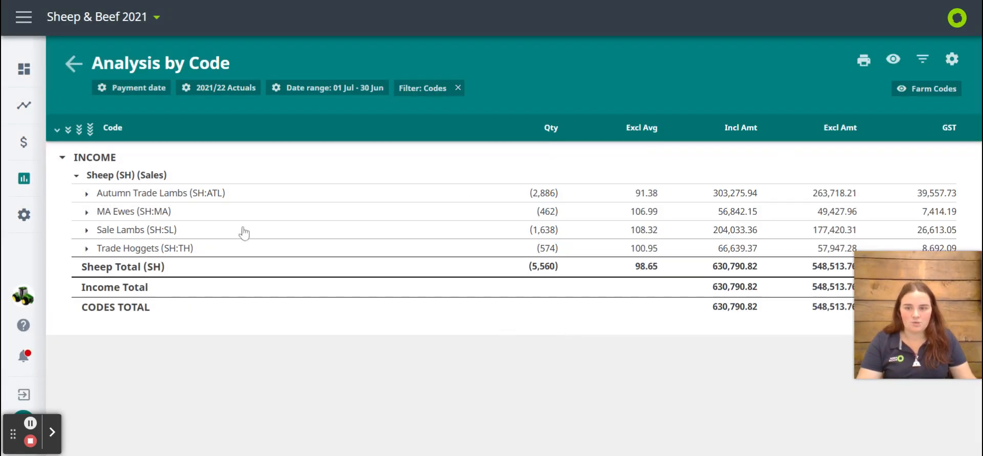
# Examine the actual transactions behind the Autumn Trade Lambs, MA Ewes and Sale Lambs sales, collapsing each class again
pyautogui.click(87, 194)
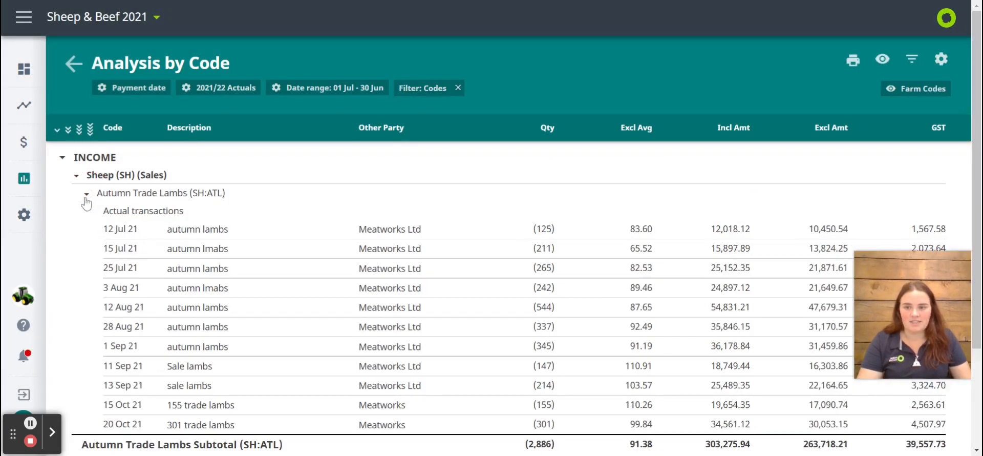
pyautogui.scroll(-3, 270, 278)
pyautogui.scroll(3, 270, 278)
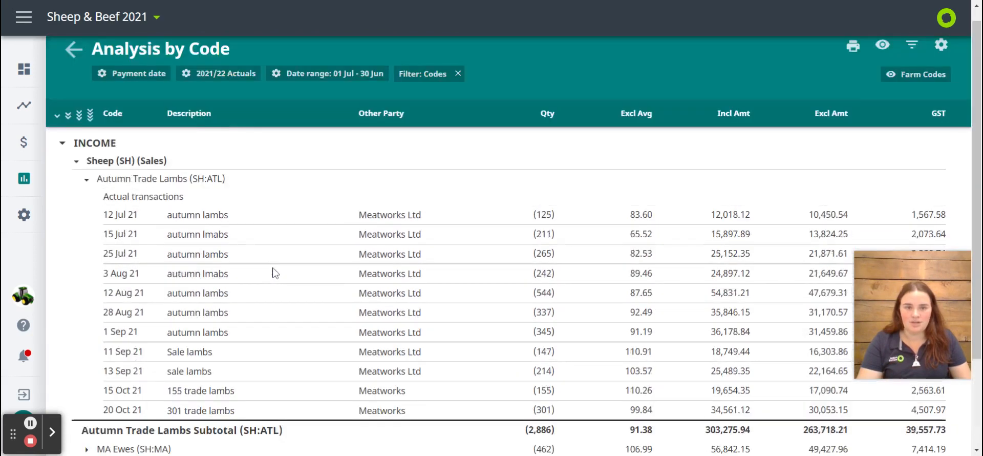
pyautogui.click(86, 194)
pyautogui.click(86, 211)
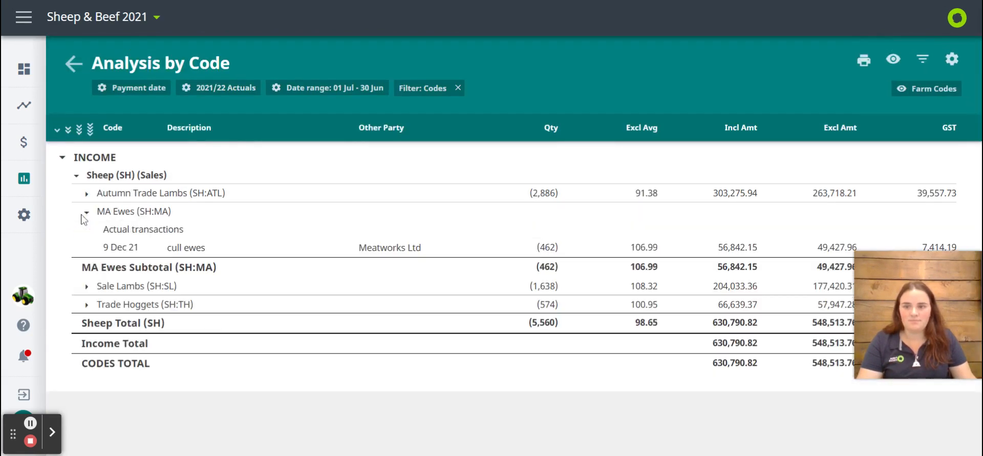
pyautogui.click(86, 212)
pyautogui.click(86, 229)
pyautogui.click(86, 229)
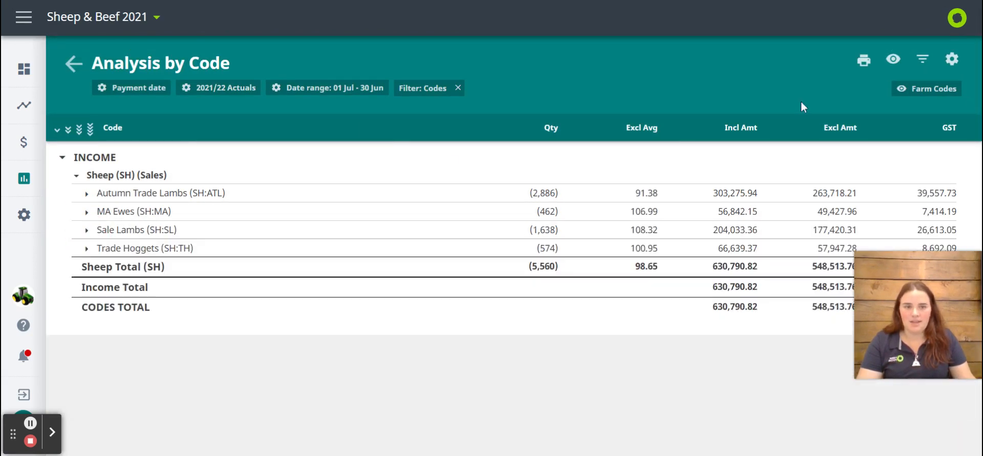
# Widen the report filter from Sheep to all codes and apply it
pyautogui.click(922, 61)
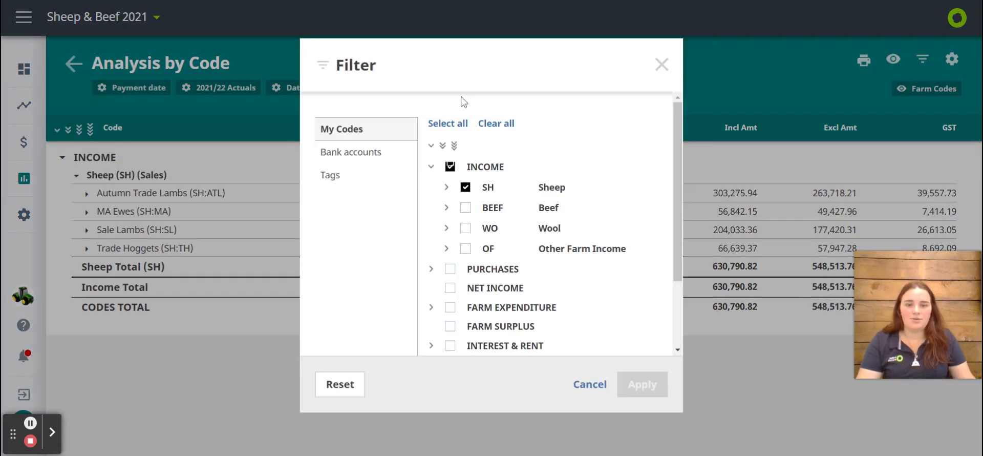
pyautogui.click(465, 188)
pyautogui.click(449, 124)
pyautogui.click(639, 380)
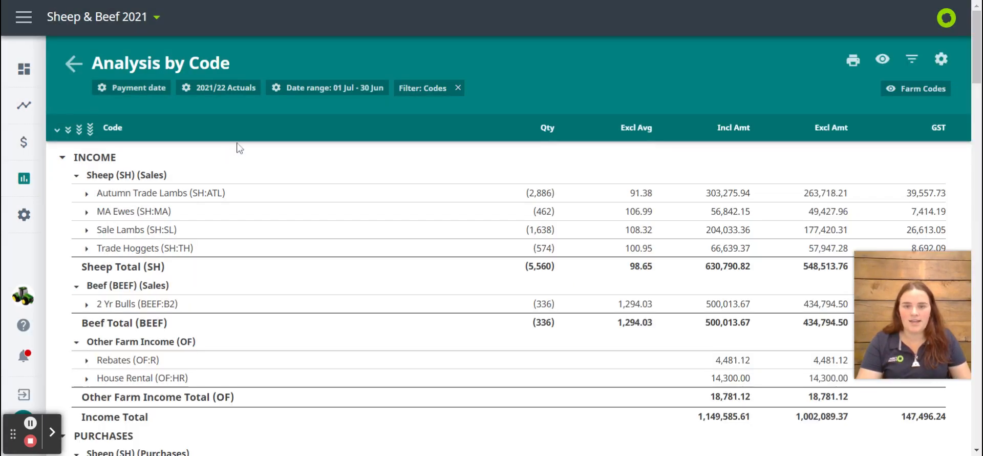
# Filter the report to all Income codes only and look over the filtered report
pyautogui.click(909, 62)
pyautogui.click(478, 124)
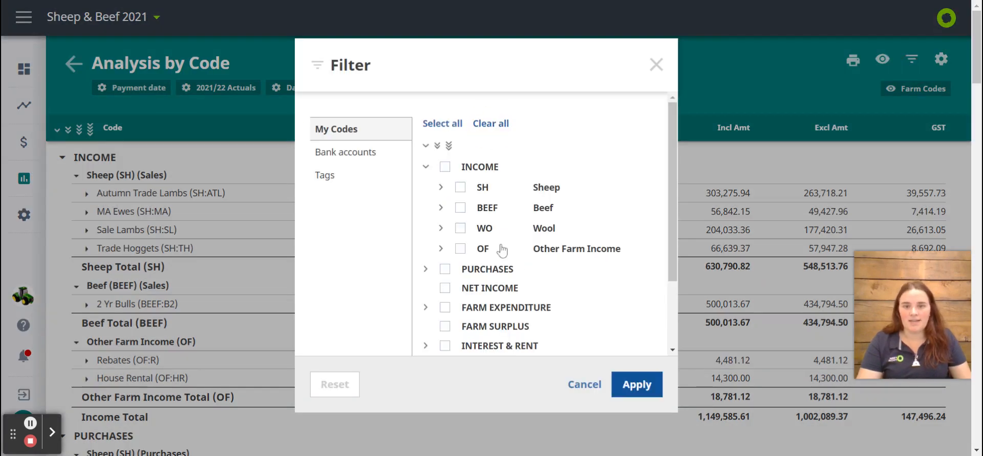
pyautogui.click(444, 167)
pyautogui.click(637, 384)
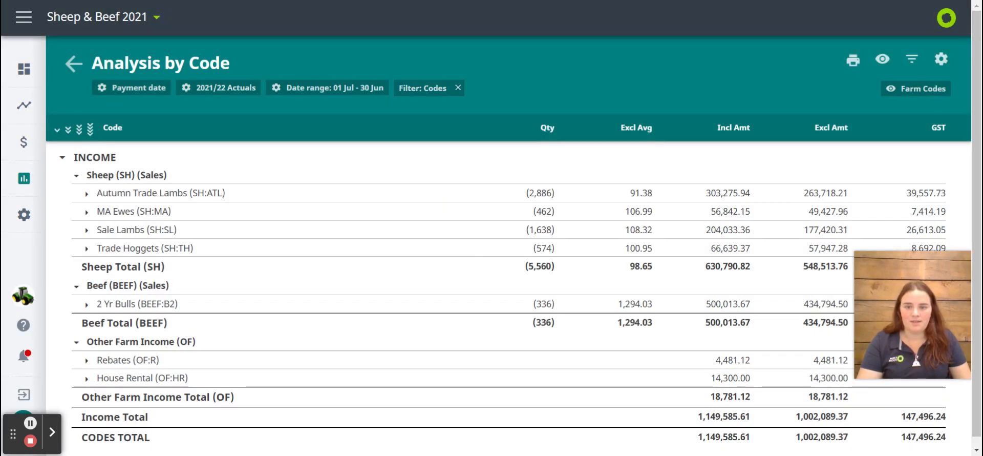
pyautogui.scroll(-1, 424, 180)
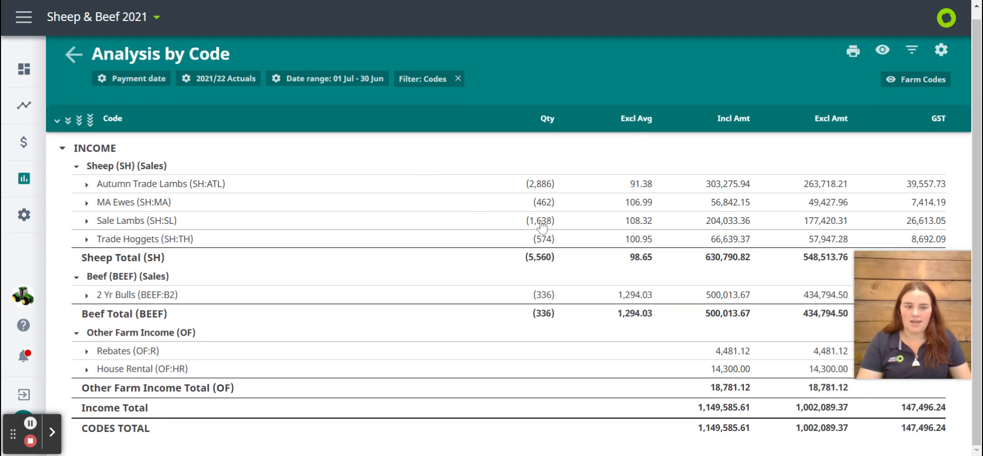
pyautogui.scroll(1, 542, 225)
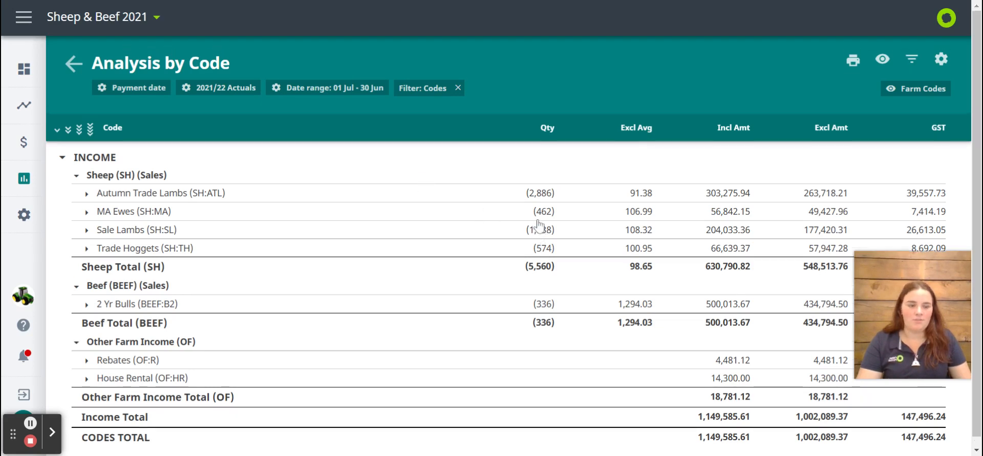
# Try out the FW and OLD bank accounts in the report filter and deselect both again
pyautogui.click(914, 64)
pyautogui.click(374, 160)
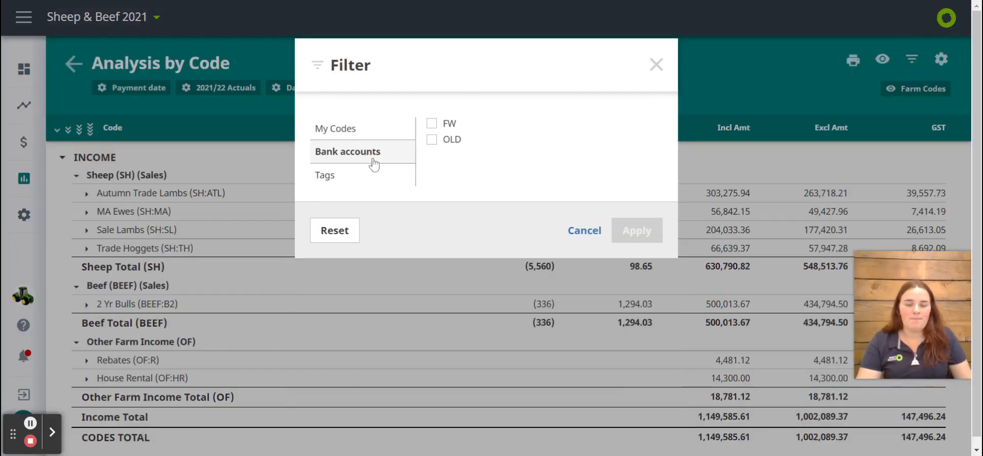
pyautogui.click(431, 123)
pyautogui.click(431, 139)
pyautogui.click(432, 123)
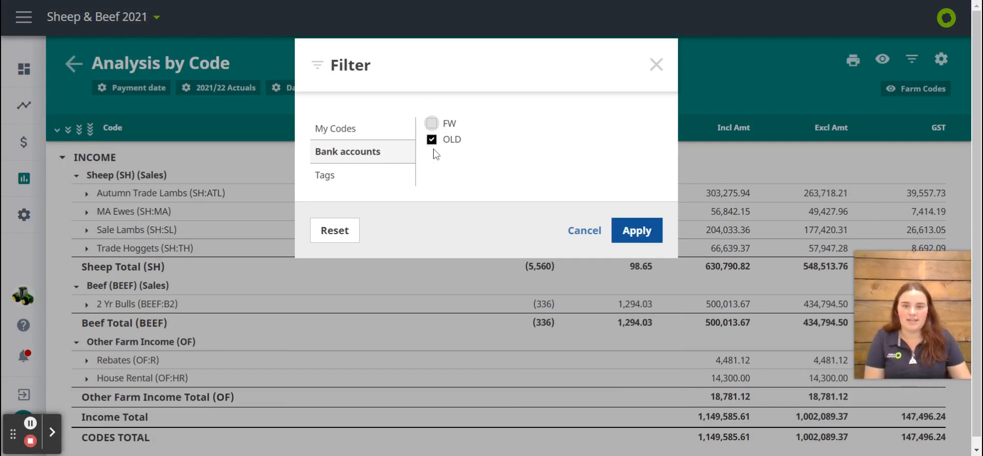
pyautogui.click(432, 139)
# Filter the report by the Finishing Lease Block (LFB) tag and apply it
pyautogui.click(374, 177)
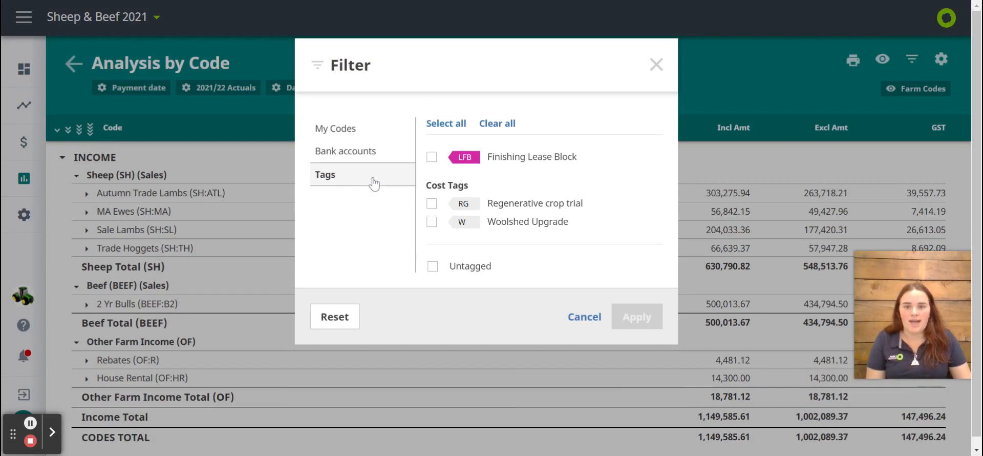
pyautogui.click(433, 157)
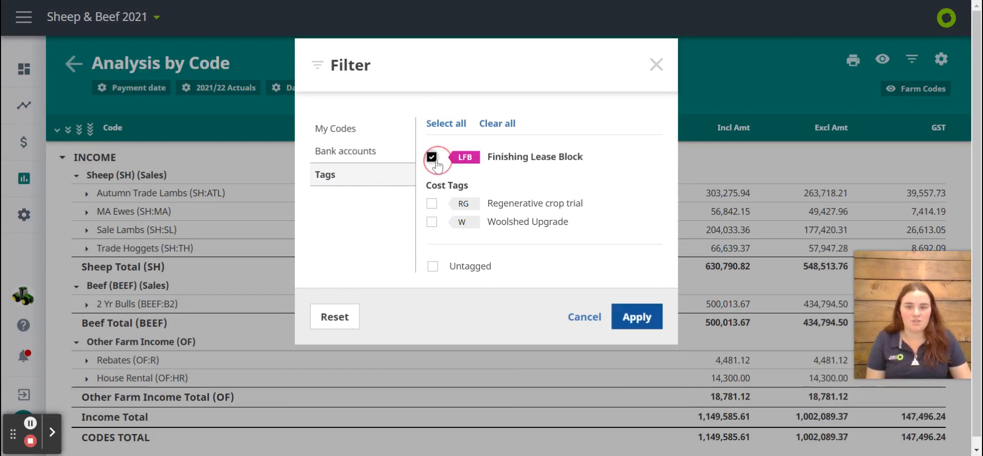
pyautogui.click(640, 319)
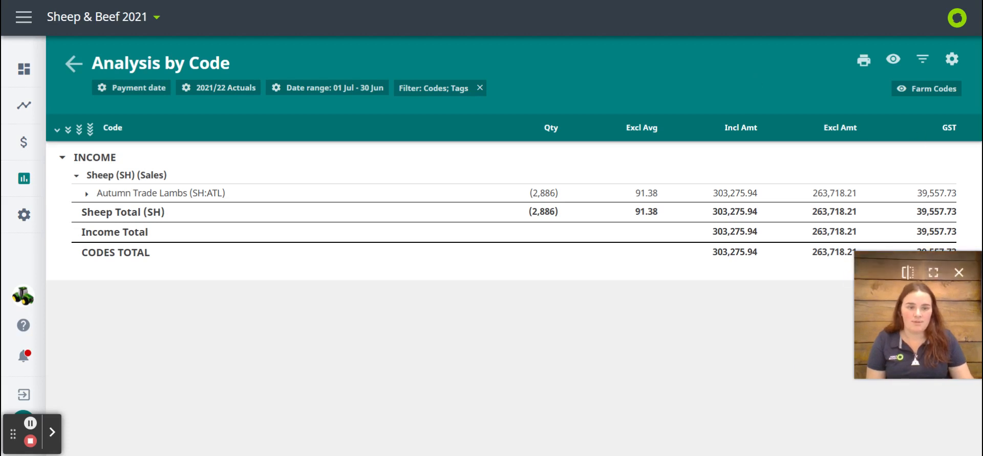
# Check the Analysis by Code report settings without changing them and return to the reports list
pyautogui.click(951, 61)
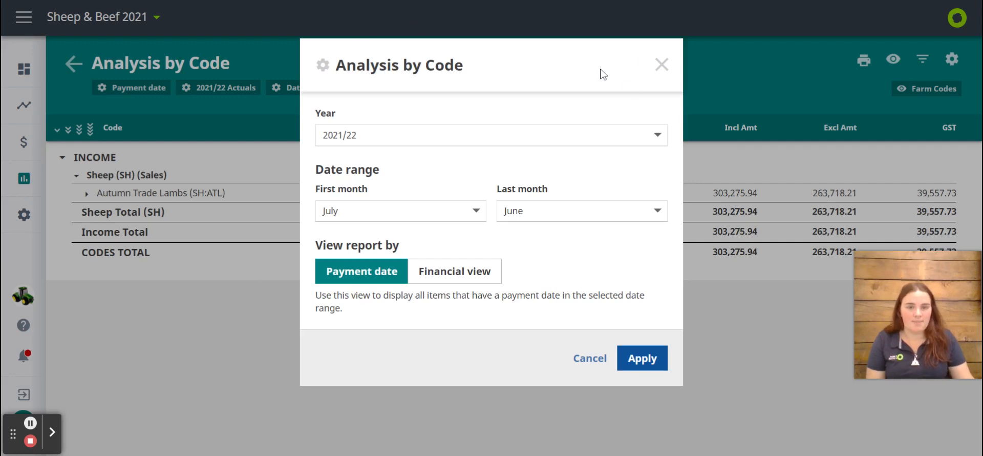
pyautogui.click(596, 366)
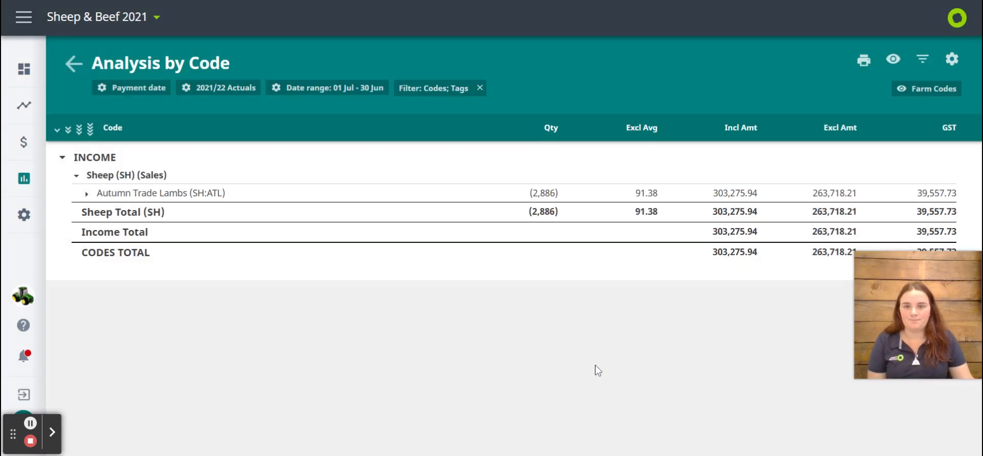
pyautogui.click(74, 64)
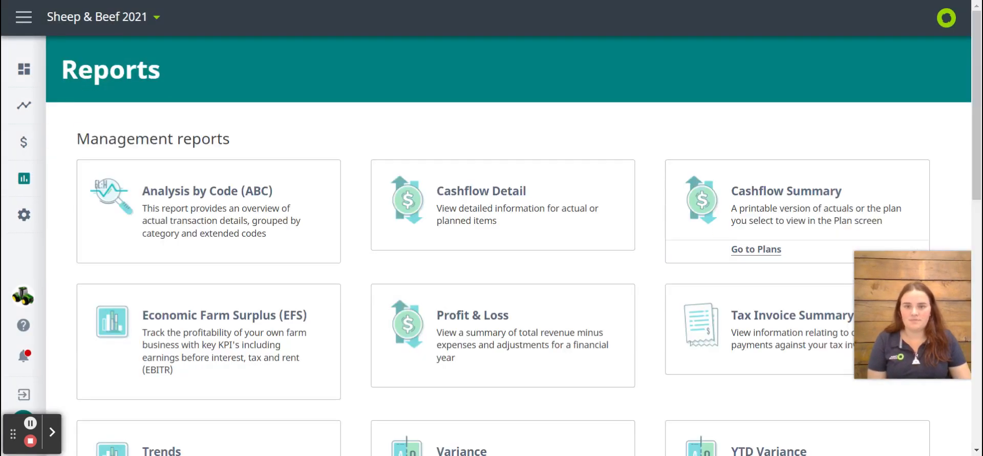
# Open the Cashflow Detail report using Actuals + Plan for 2021/22, revision month February, viewed by payment date
pyautogui.click(499, 219)
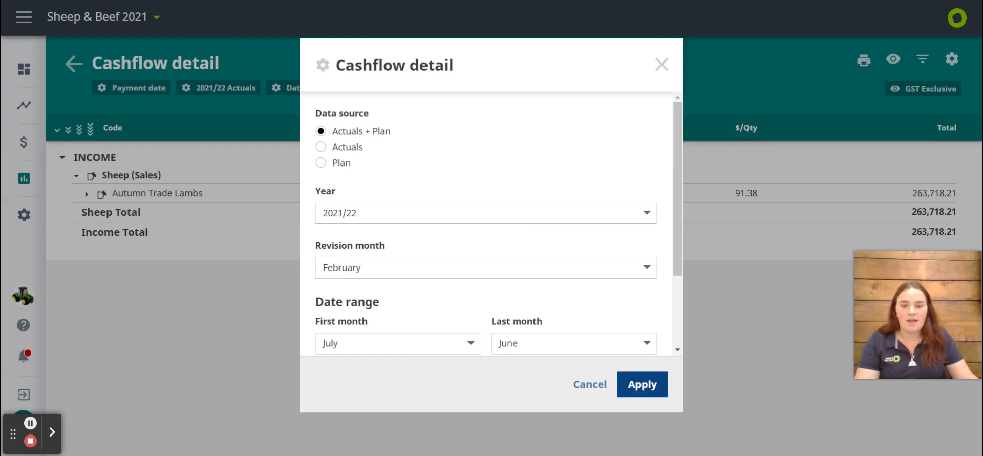
pyautogui.scroll(-1, 502, 278)
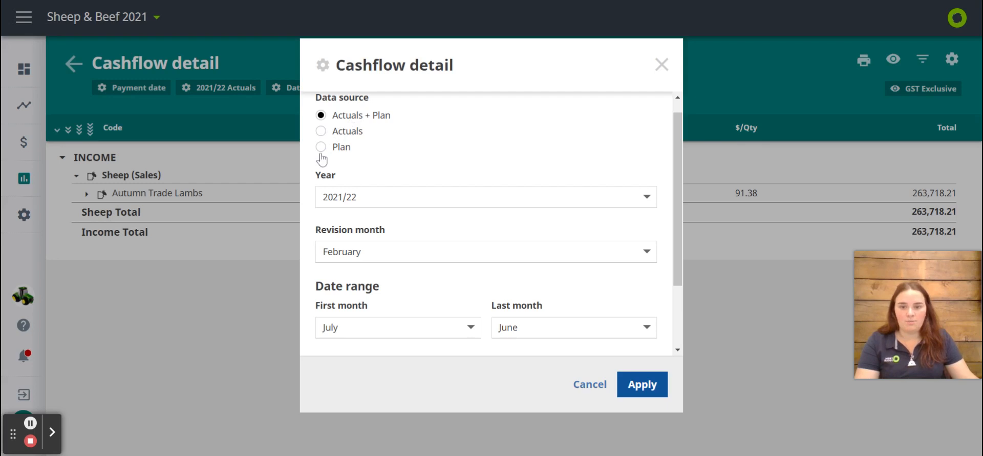
pyautogui.scroll(-3, 356, 264)
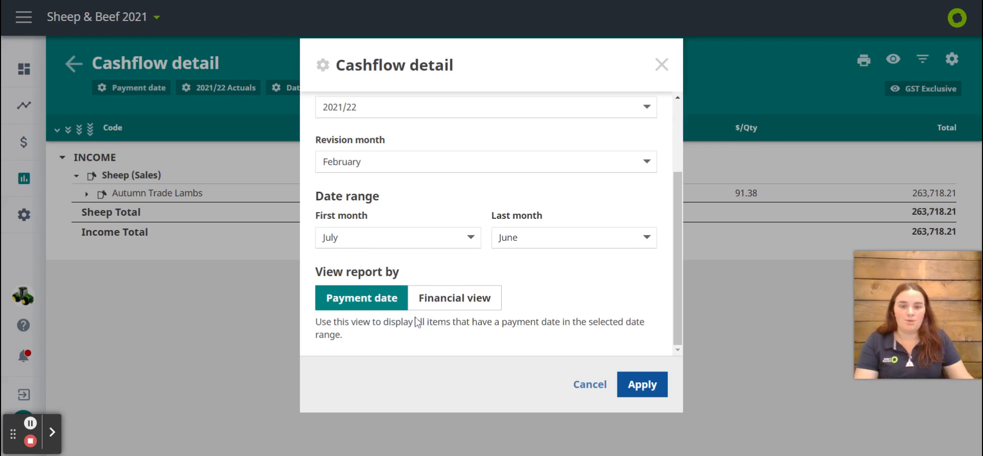
pyautogui.click(643, 392)
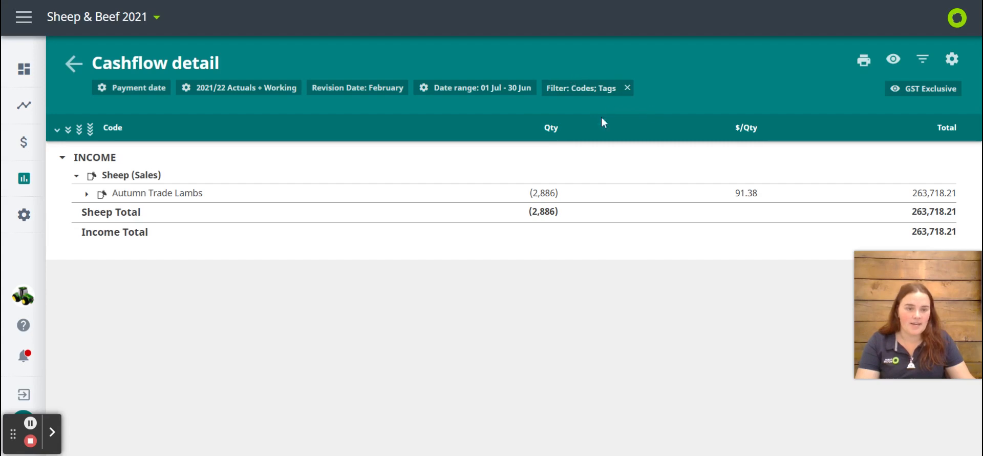
# Remove the Codes and Tags filter from the Cashflow detail report and look over the unfiltered report
pyautogui.click(630, 88)
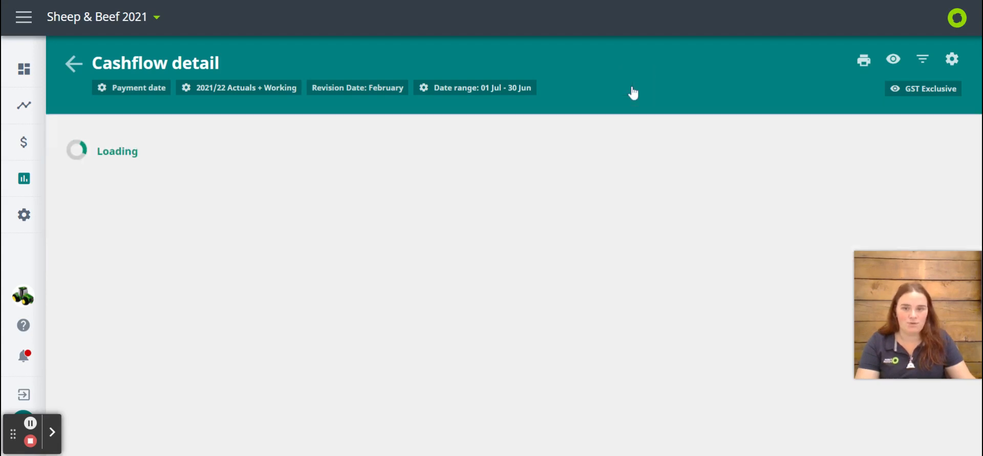
pyautogui.scroll(-14, 627, 174)
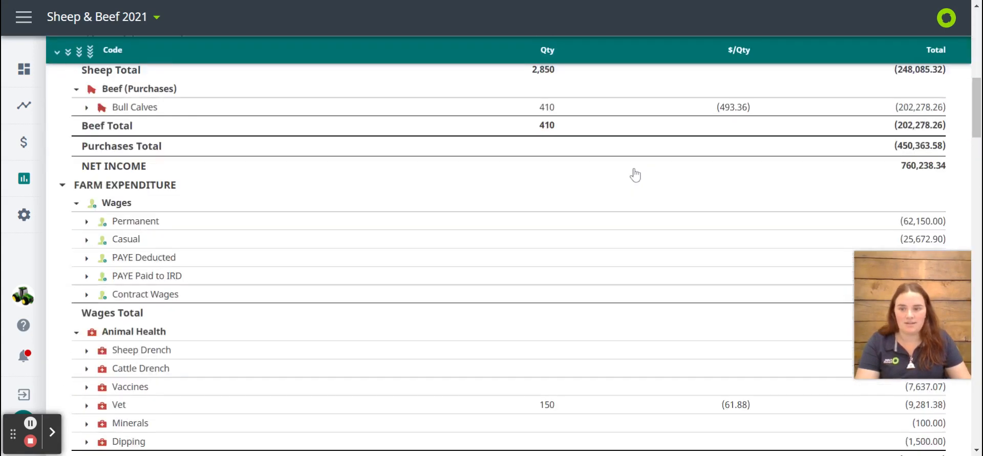
pyautogui.scroll(11, 634, 174)
pyautogui.scroll(3, 635, 175)
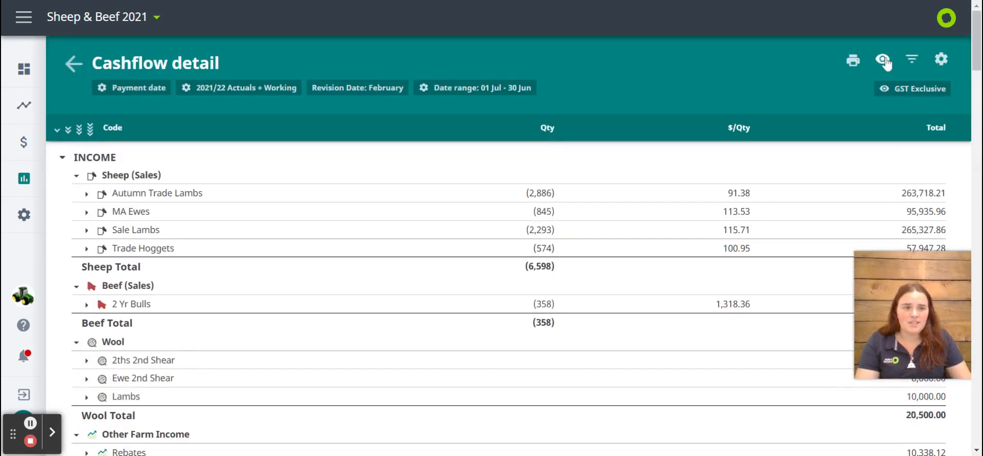
# Switch the report amounts to GST Inclusive, trying out the Kg/Hd LW and Tot Kg CW columns and deselecting both before applying
pyautogui.click(855, 61)
pyautogui.click(752, 29)
pyautogui.click(883, 60)
pyautogui.click(617, 148)
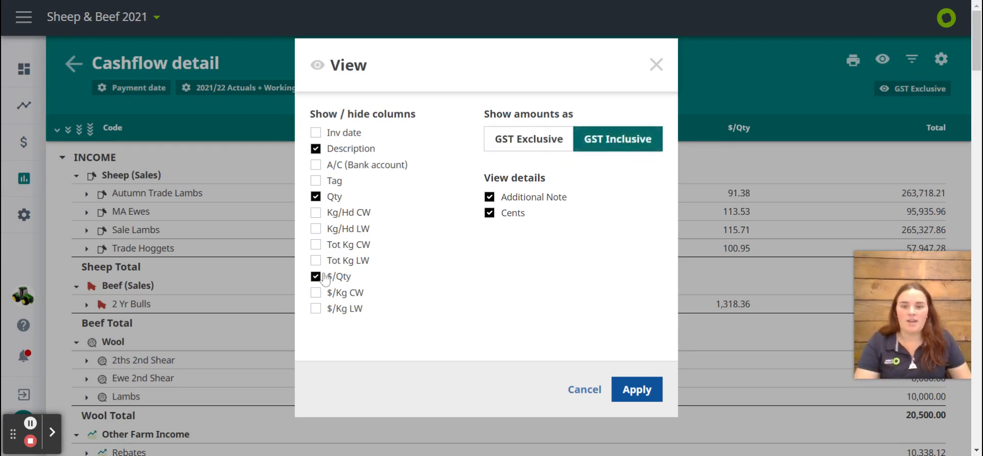
pyautogui.click(315, 228)
pyautogui.click(315, 245)
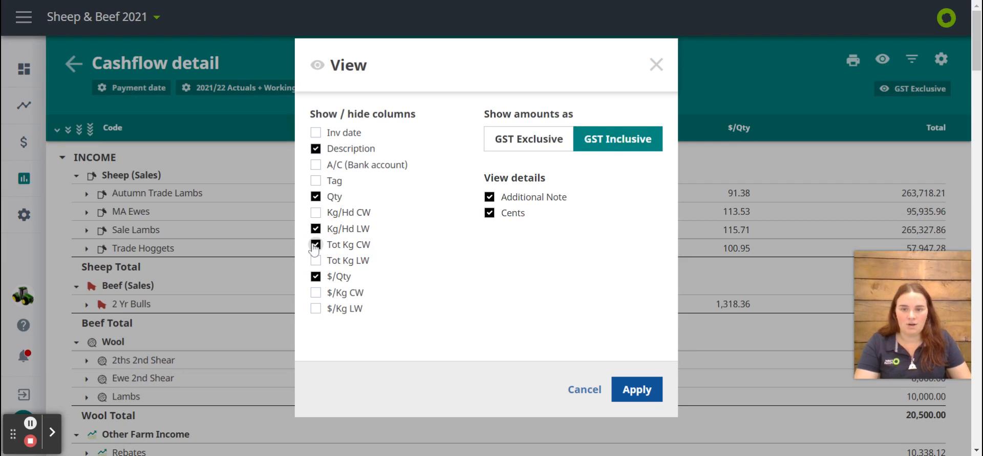
pyautogui.click(315, 245)
pyautogui.click(315, 229)
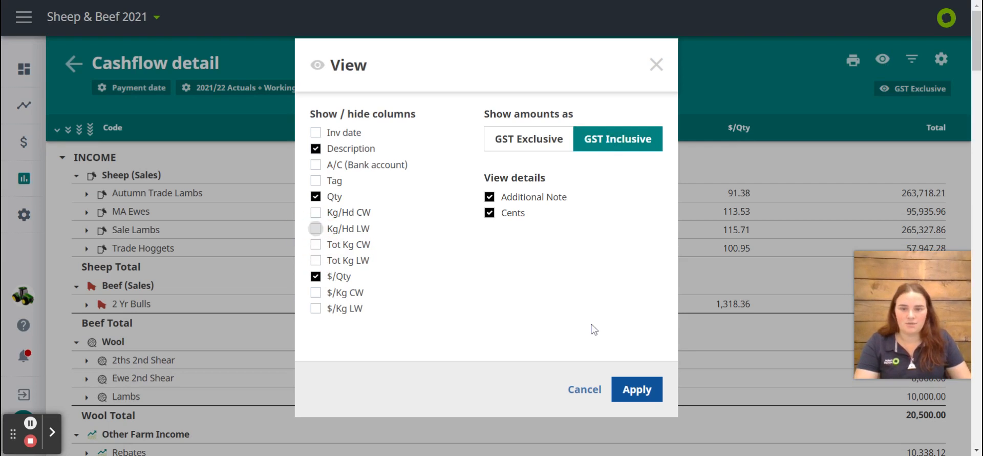
pyautogui.click(636, 392)
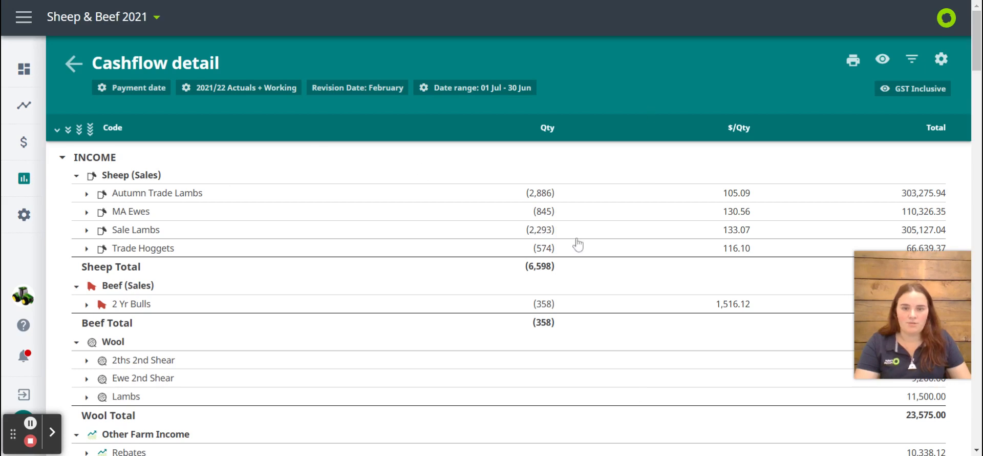
# Look through the report and expand the Grain and Bull Calves codes to examine their actual transactions and planned items
pyautogui.scroll(-8, 579, 244)
pyautogui.scroll(-10, 582, 242)
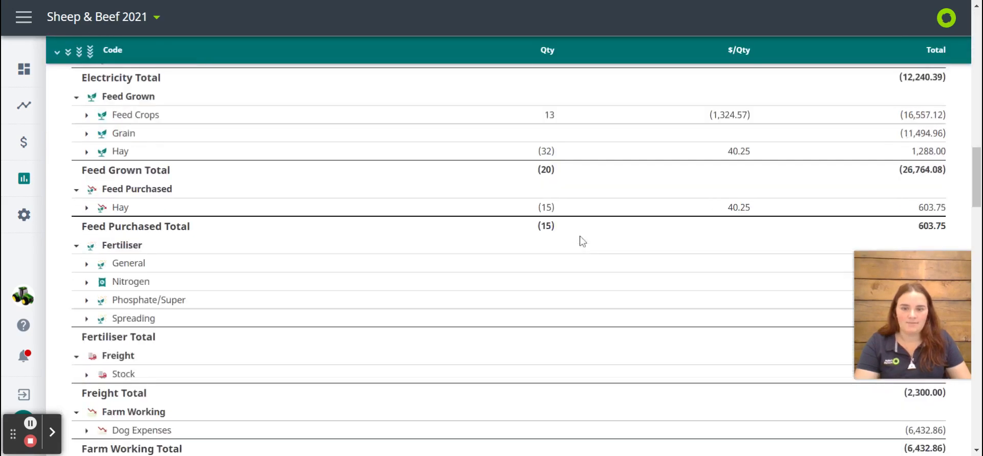
pyautogui.scroll(1, 238, 202)
pyautogui.click(87, 158)
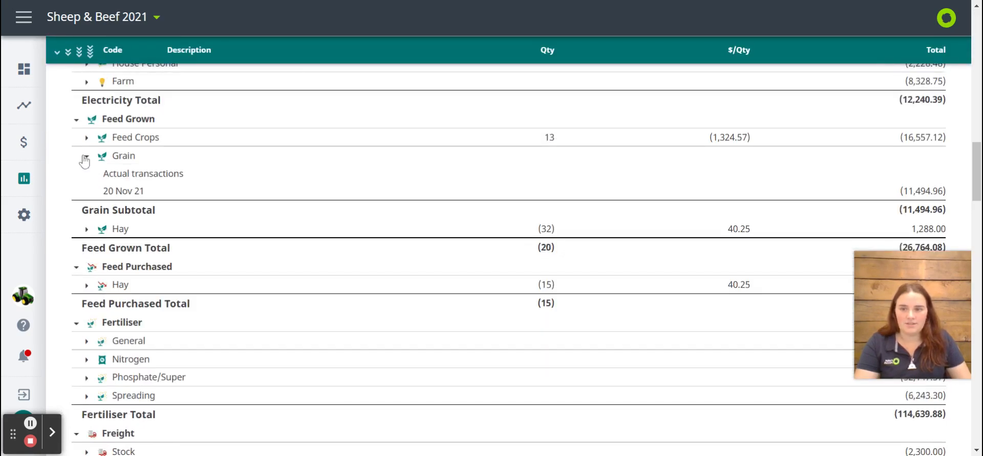
pyautogui.scroll(10, 84, 163)
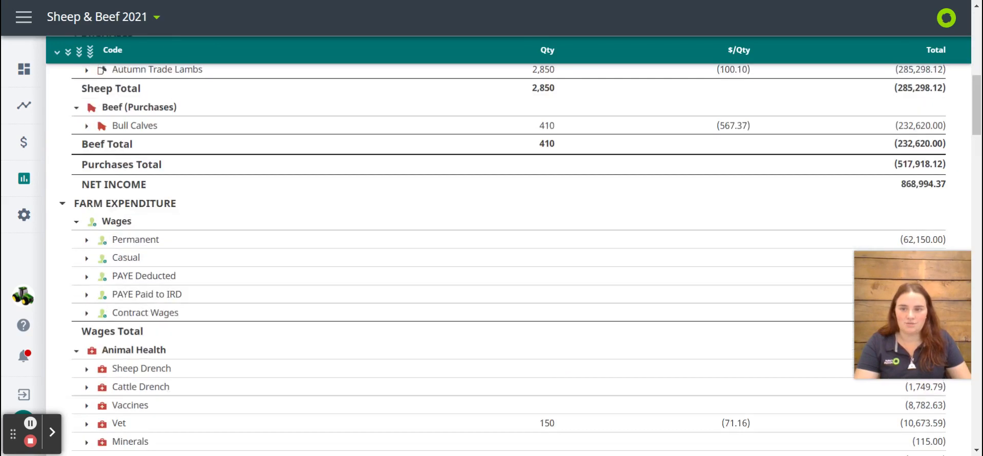
pyautogui.click(86, 126)
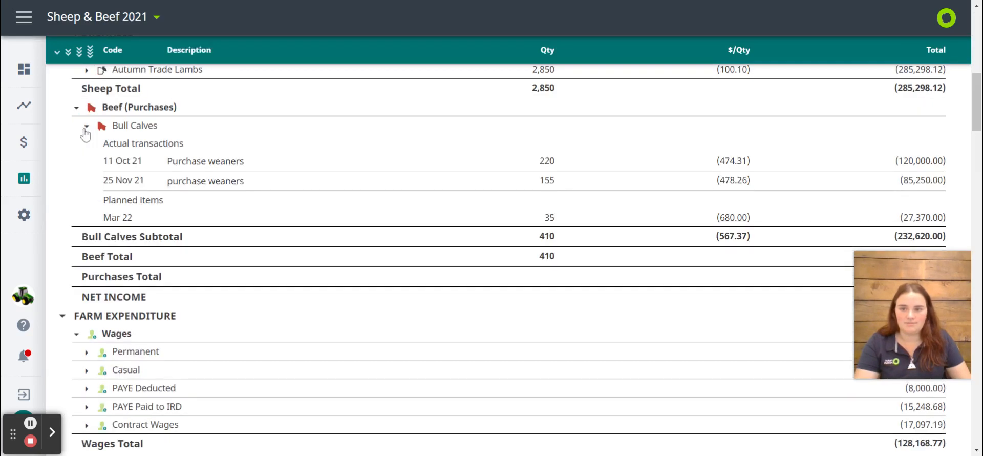
pyautogui.scroll(15, 438, 279)
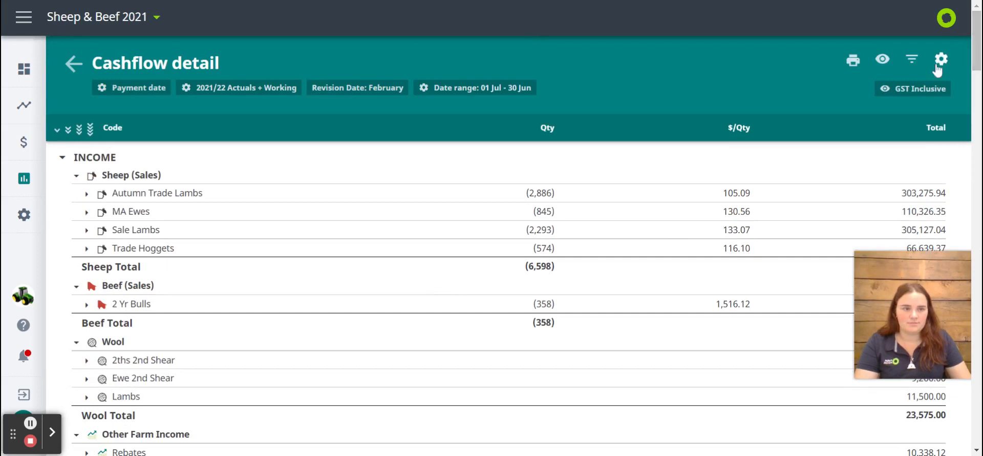
# Review the codes, bank accounts and tags available in the Cashflow detail filter and leave it without applying any
pyautogui.click(912, 60)
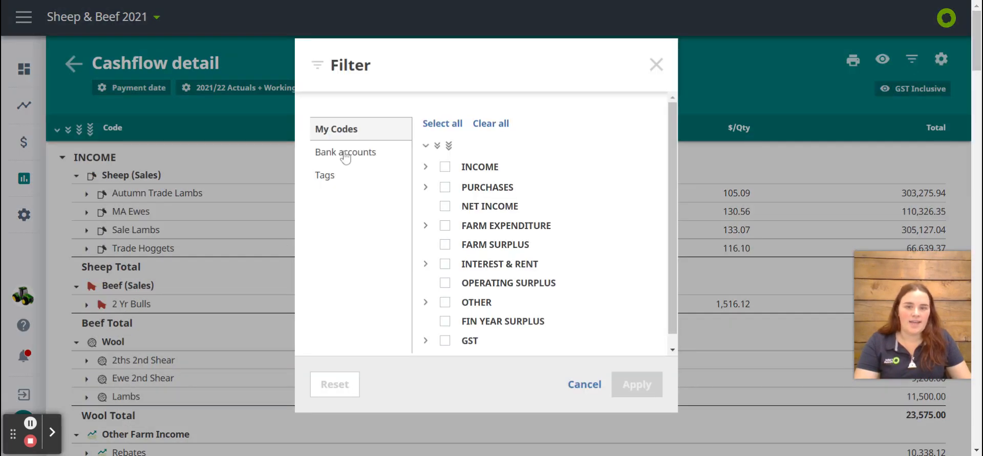
pyautogui.scroll(-1, 444, 170)
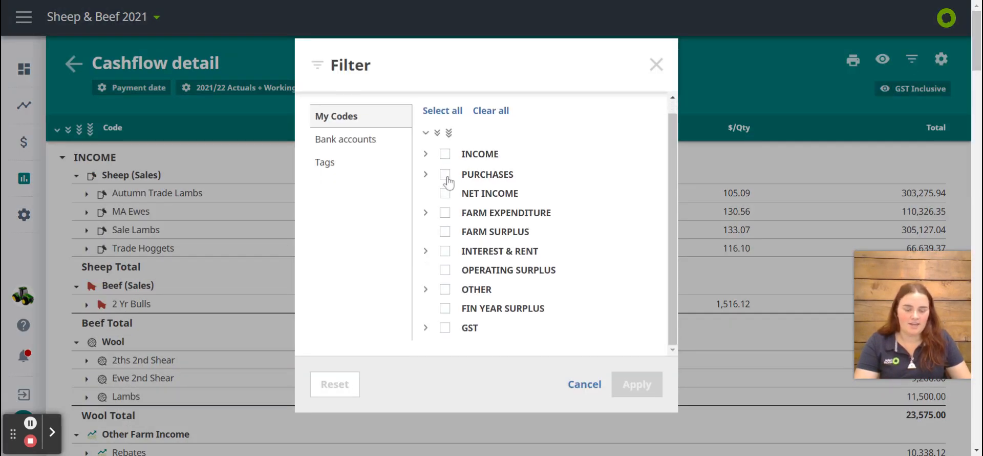
pyautogui.scroll(1, 449, 180)
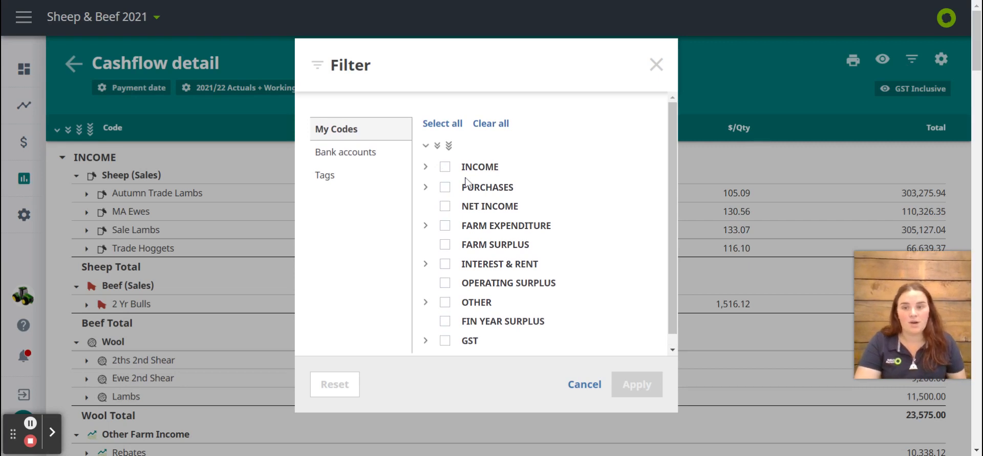
pyautogui.click(383, 167)
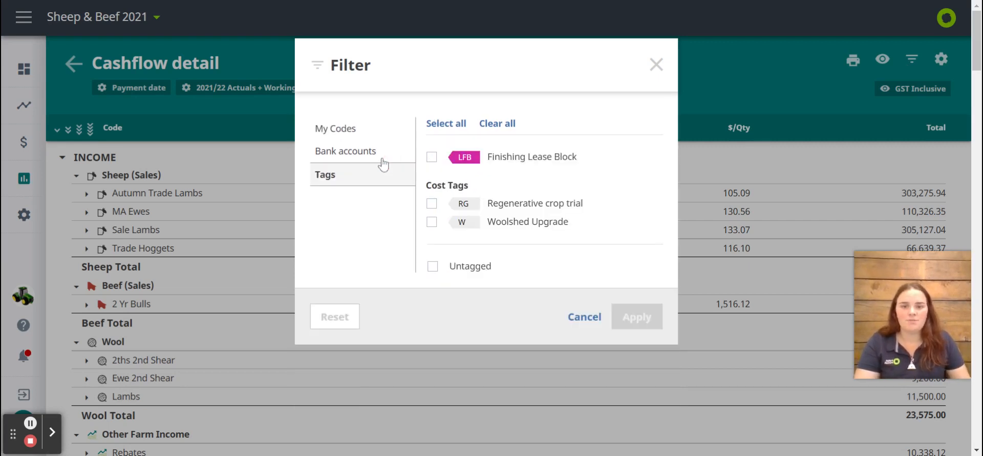
pyautogui.click(382, 158)
pyautogui.click(385, 184)
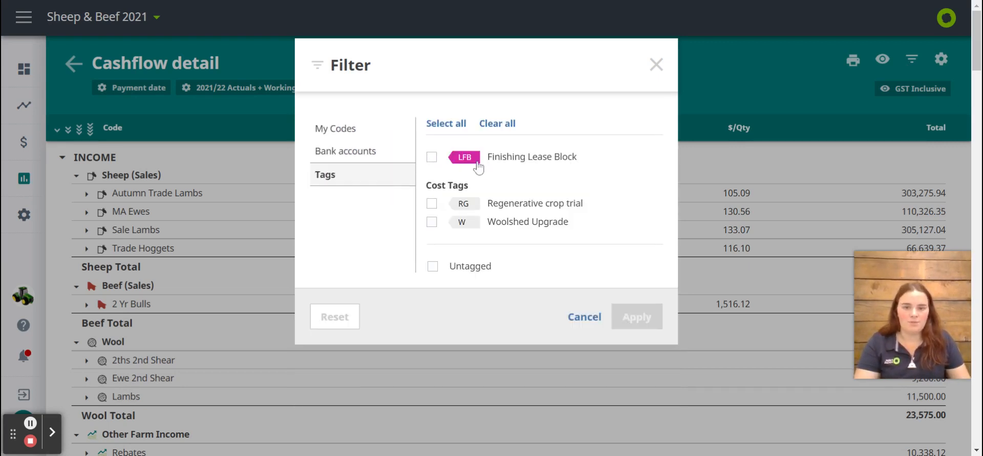
pyautogui.click(586, 318)
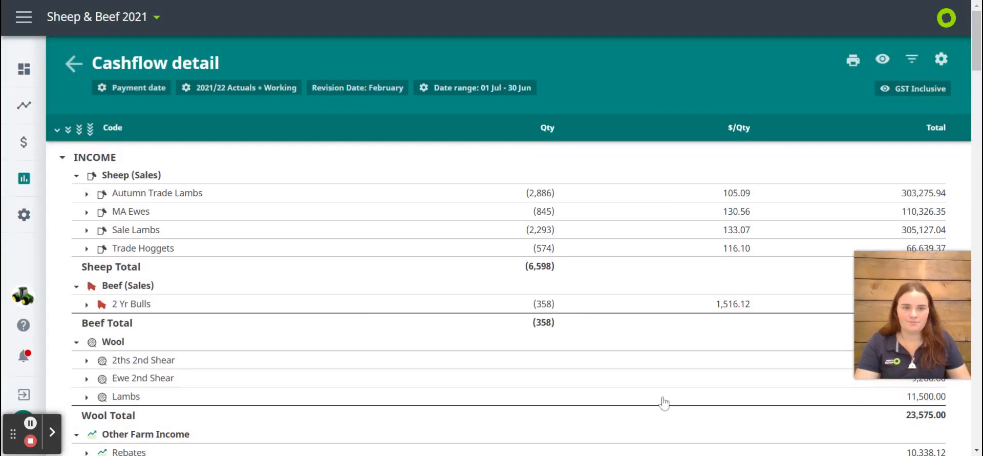
# Check the data source, year and revision month settings of the Cashflow detail report and return to the reports list
pyautogui.click(942, 60)
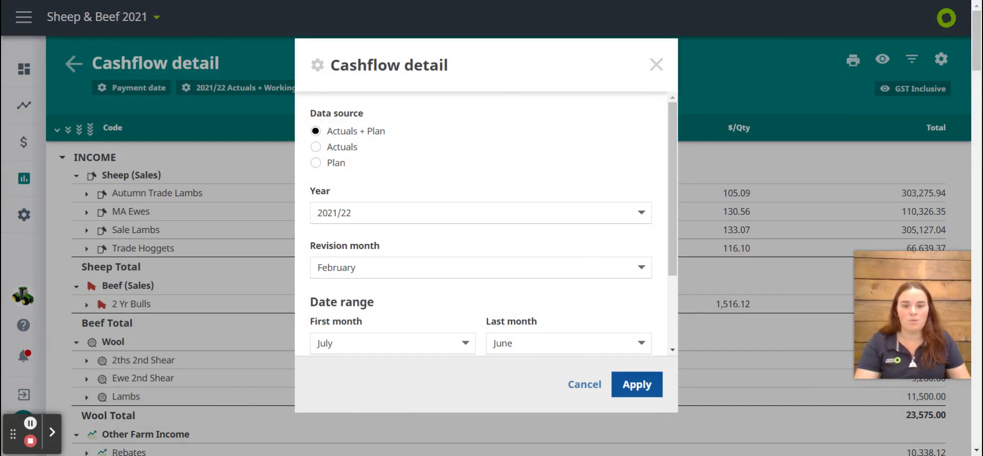
pyautogui.click(657, 69)
pyautogui.click(73, 63)
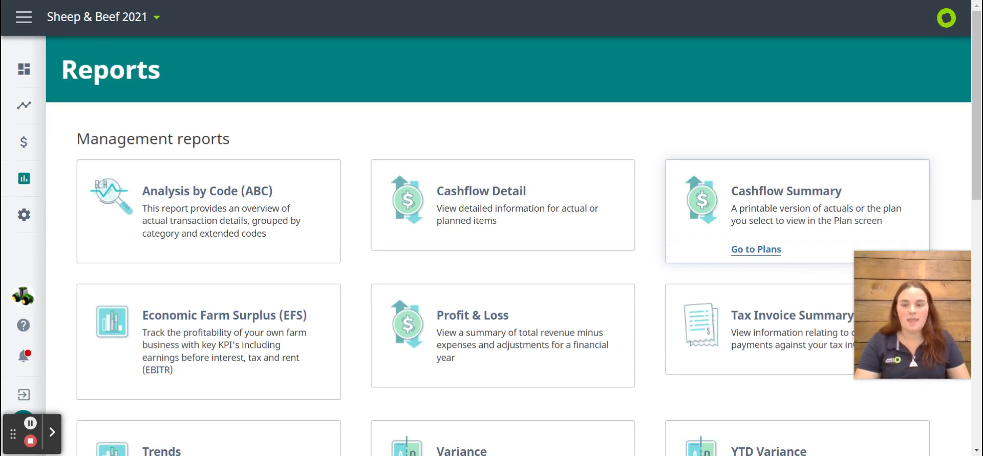
# Open the Economic Farm Surplus report for 2021/22 with Actuals as the data source and Meat and Fibre Production as the display mode
pyautogui.scroll(-1, 483, 296)
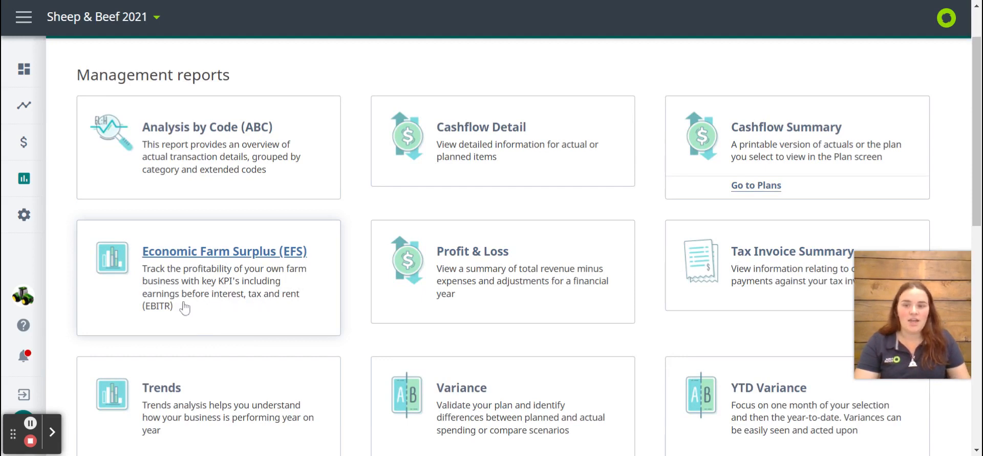
pyautogui.click(218, 298)
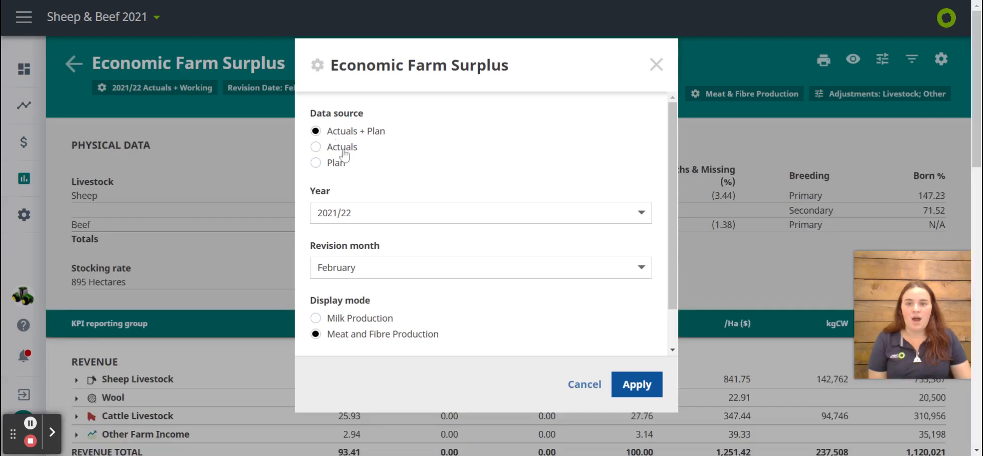
pyautogui.click(323, 149)
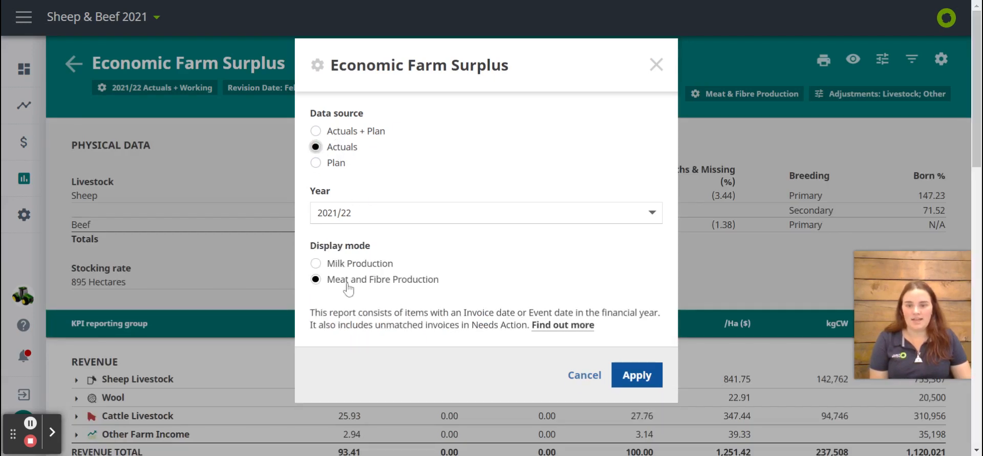
pyautogui.click(637, 374)
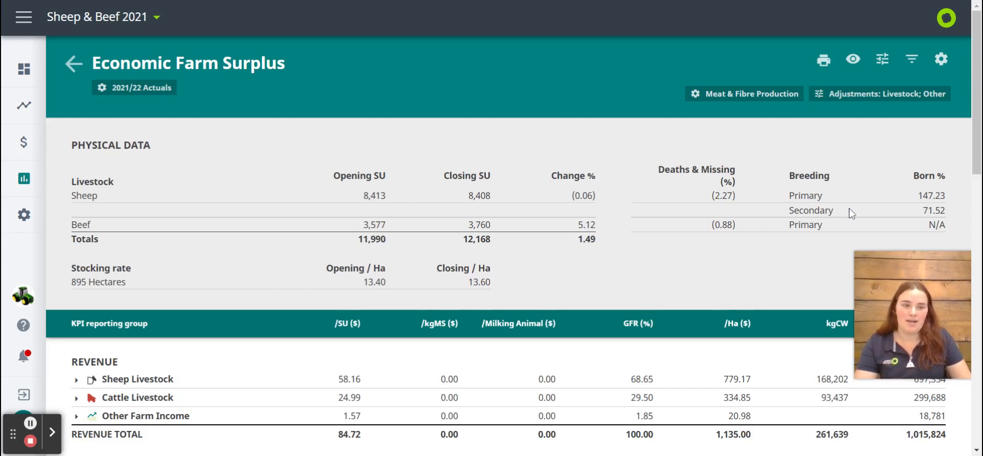
# Hide the /kgMS ($) and /Milking Animal ($) columns from the Economic Farm Surplus report
pyautogui.scroll(-2, 816, 236)
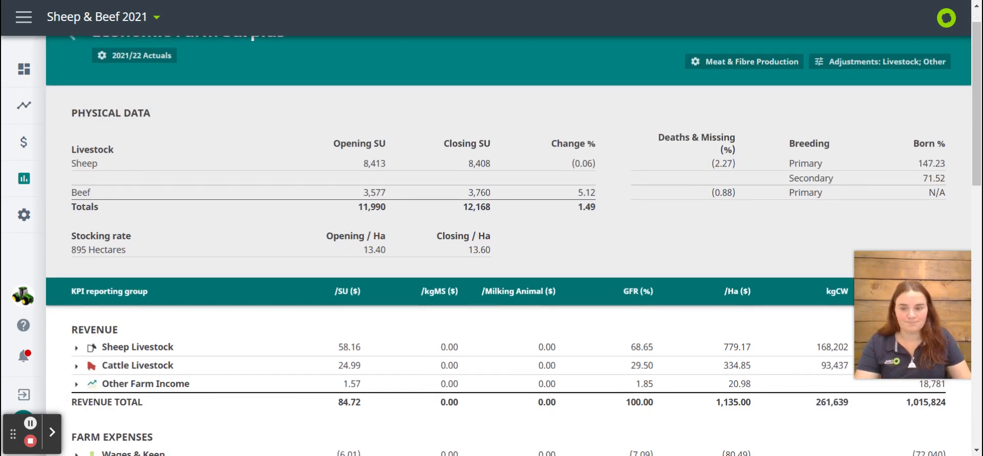
pyautogui.scroll(-1, 391, 246)
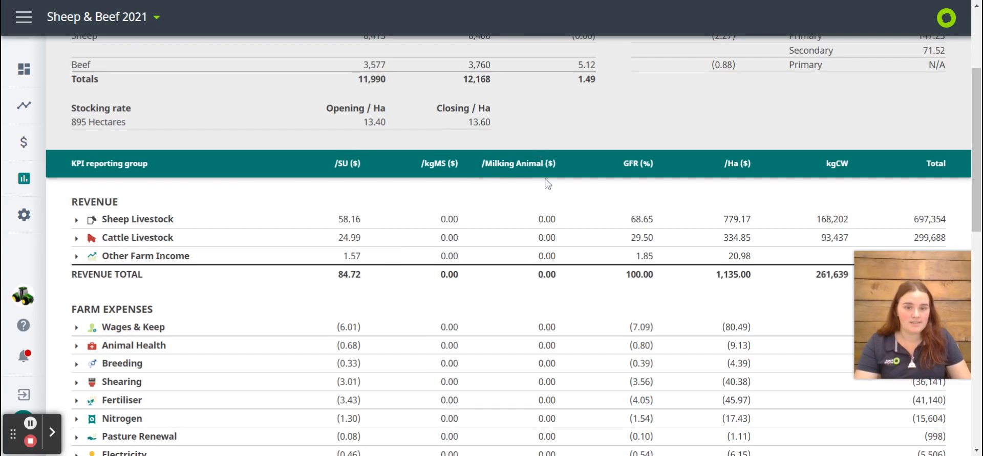
pyautogui.scroll(3, 546, 182)
pyautogui.click(853, 59)
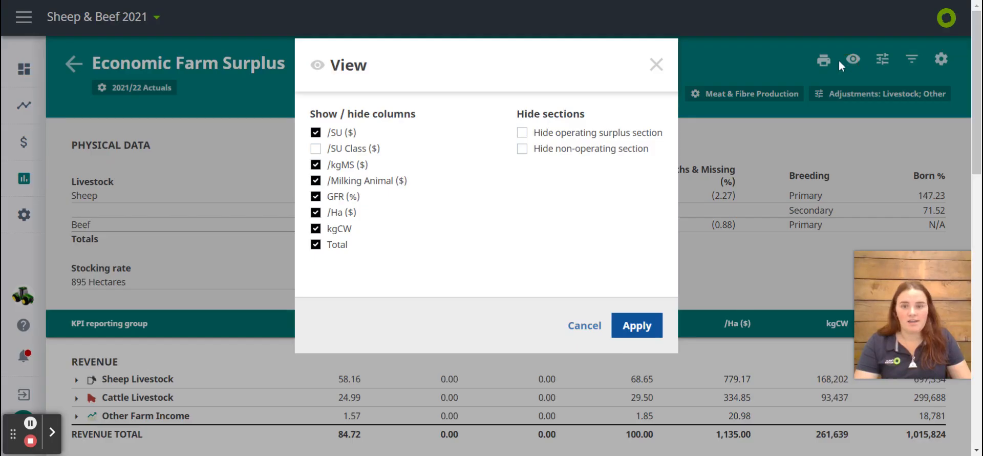
pyautogui.click(315, 181)
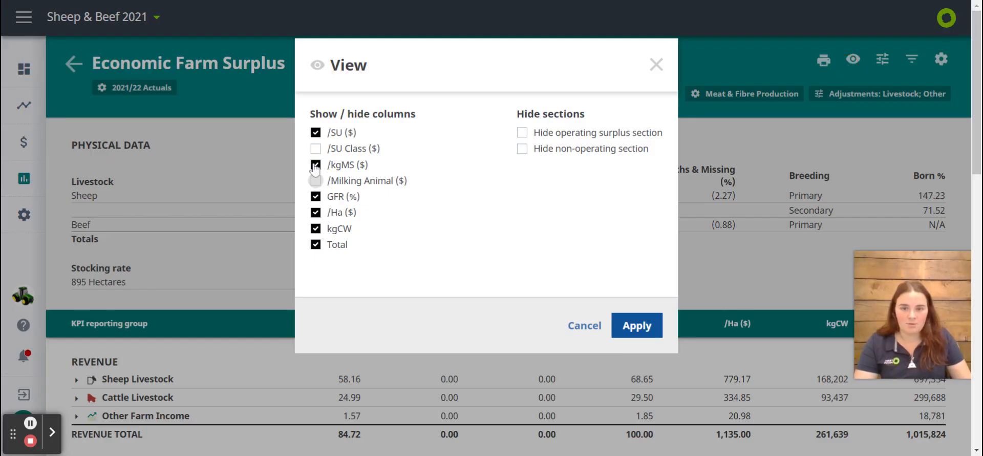
pyautogui.click(315, 164)
pyautogui.click(637, 325)
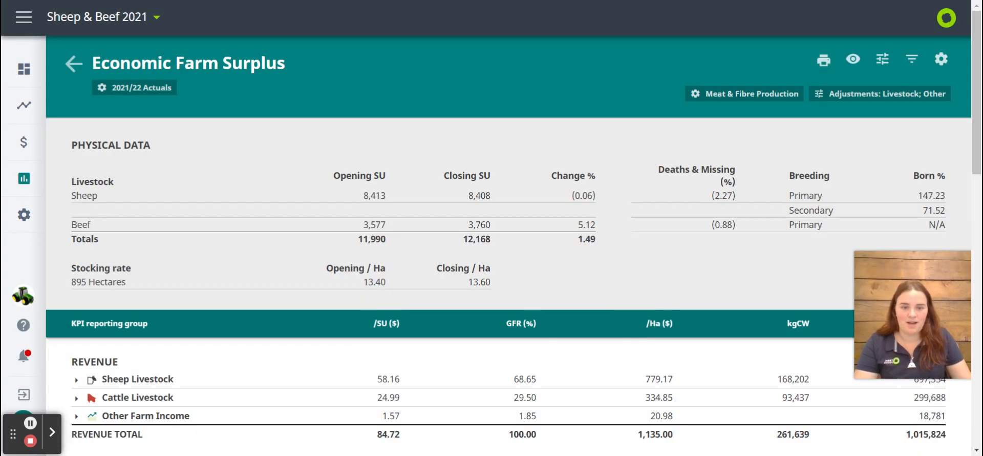
# Look through the report down to the overall total and expand the Interest Payments, Land Management and Shearing groups to examine their codes
pyautogui.scroll(-3, 304, 265)
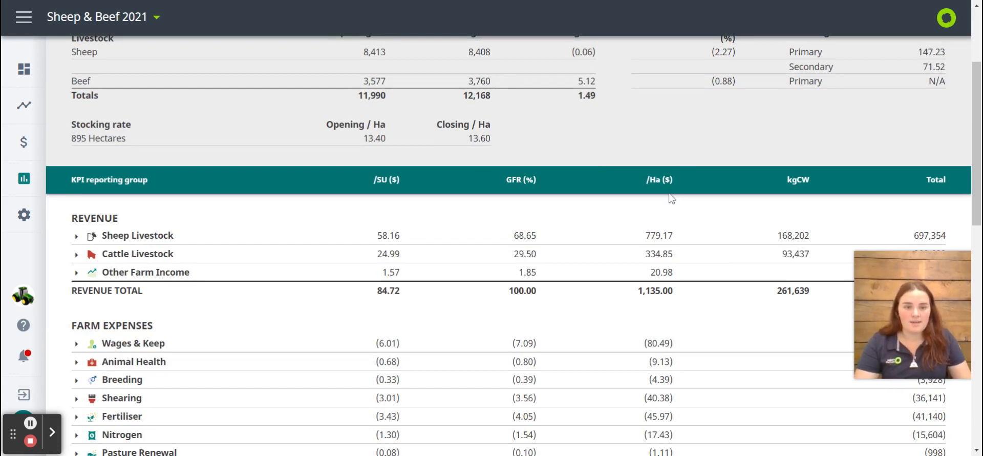
pyautogui.scroll(-1, 674, 169)
pyautogui.scroll(-10, 674, 171)
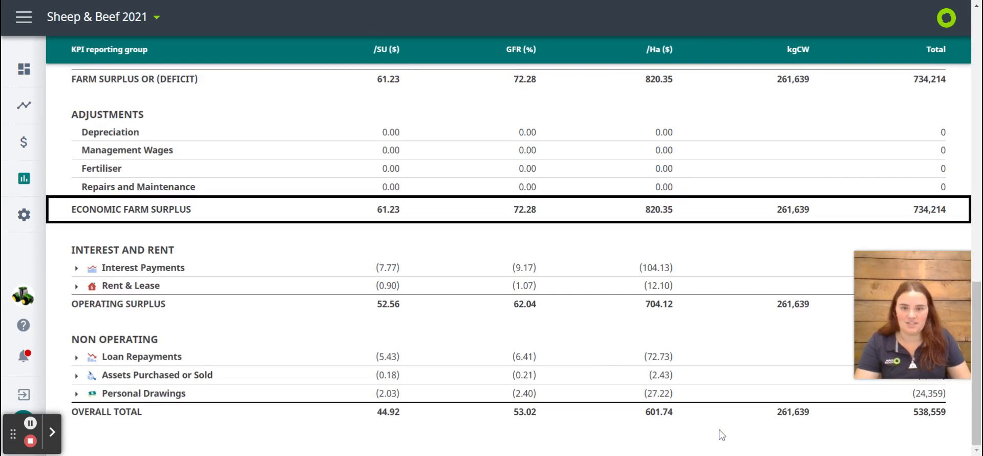
pyautogui.click(76, 269)
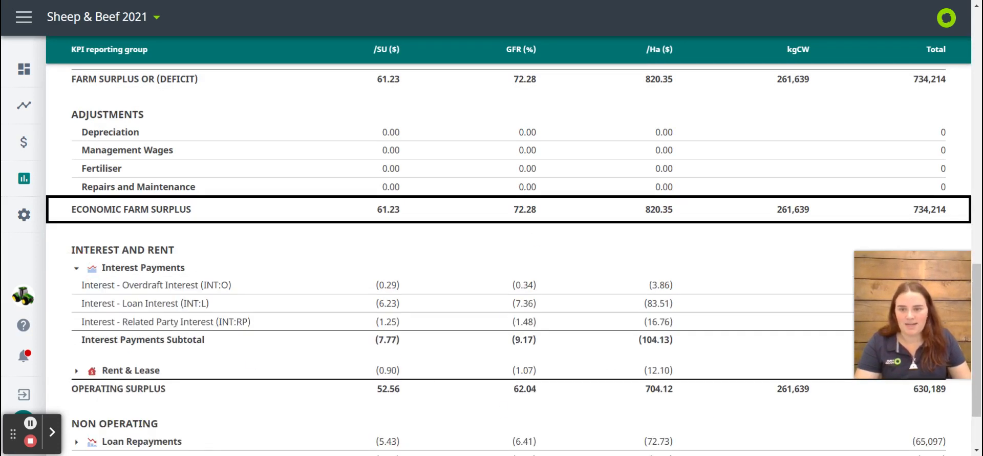
pyautogui.scroll(2, 62, 145)
pyautogui.click(76, 134)
pyautogui.scroll(5, 76, 138)
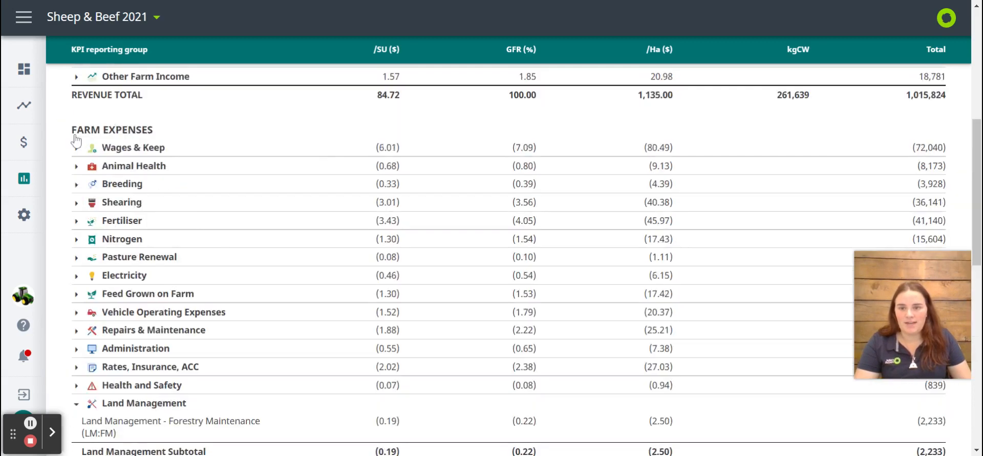
pyautogui.click(101, 201)
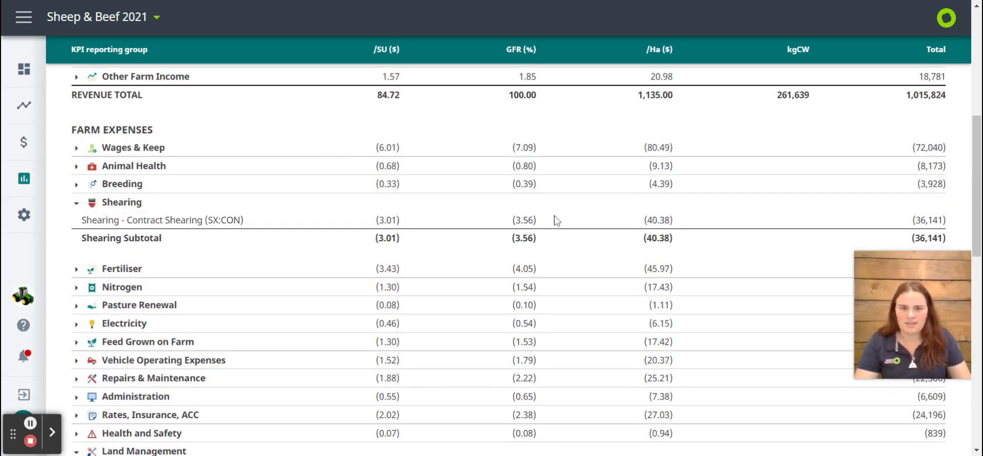
# Expand the Sheep Livestock revenue group to examine its codes and adjustments, and collapse it again
pyautogui.scroll(6, 525, 274)
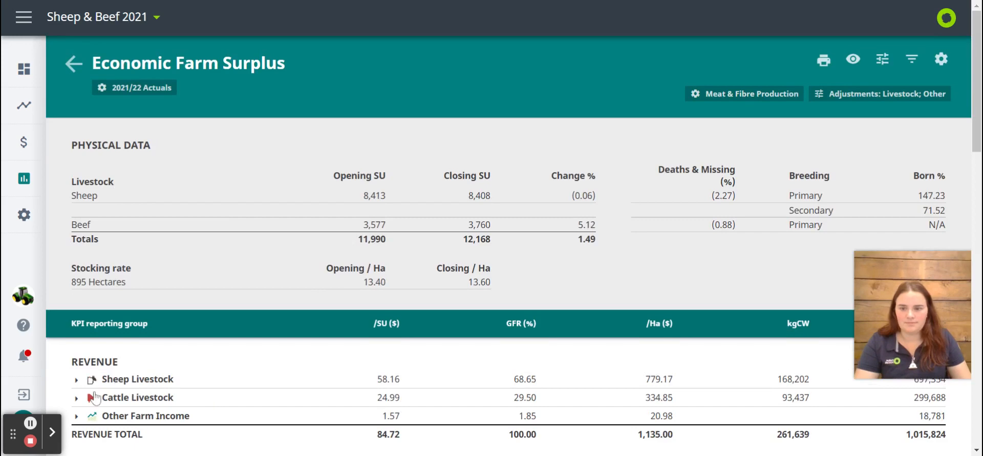
pyautogui.click(76, 379)
pyautogui.scroll(-3, 77, 382)
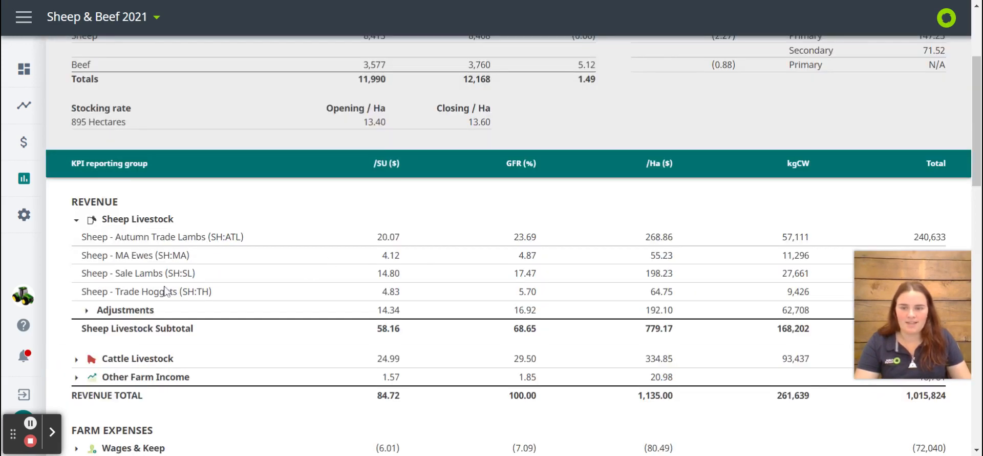
pyautogui.click(76, 220)
pyautogui.scroll(3, 465, 363)
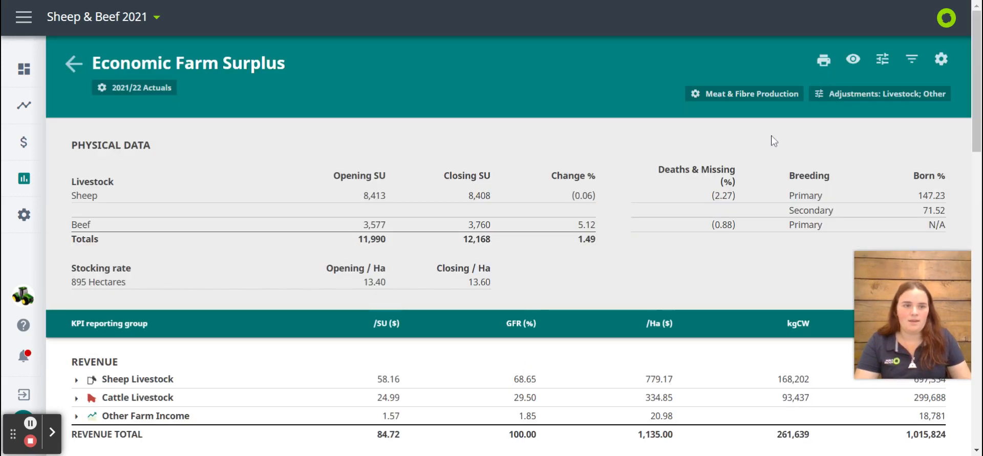
# Review the livestock, milking/breeding animals and other adjustments, and save an adjusted area of 150 Ha for the report
pyautogui.click(882, 62)
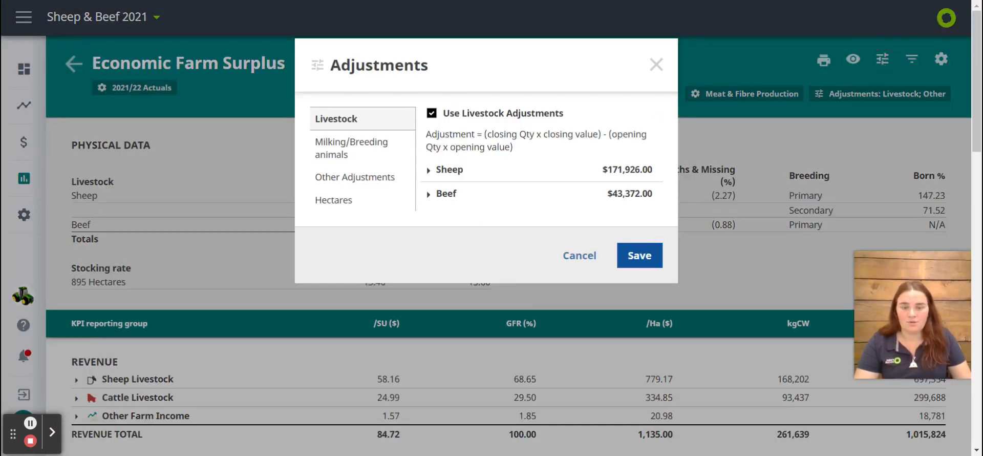
pyautogui.click(363, 143)
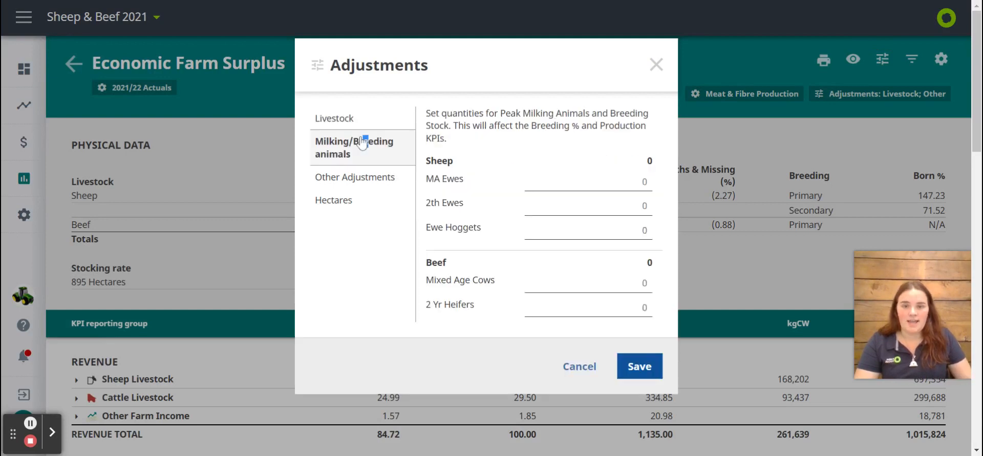
pyautogui.click(386, 180)
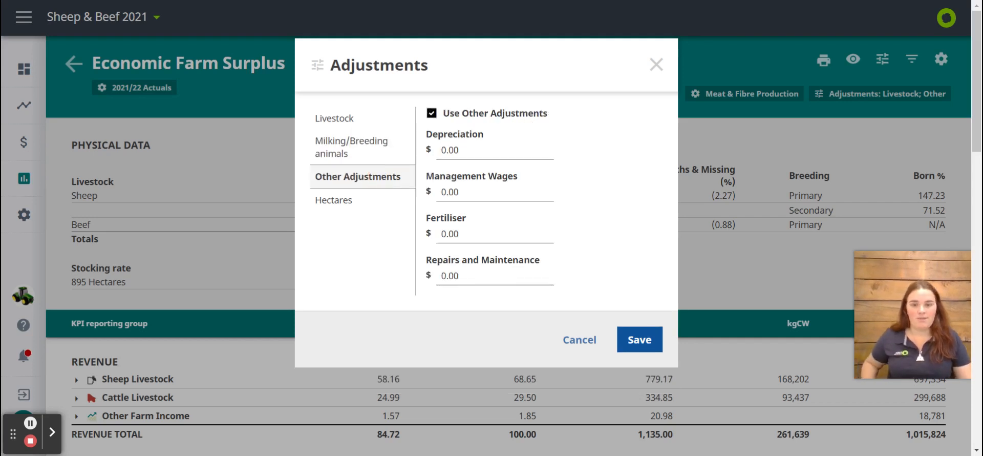
pyautogui.click(377, 202)
pyautogui.click(496, 144)
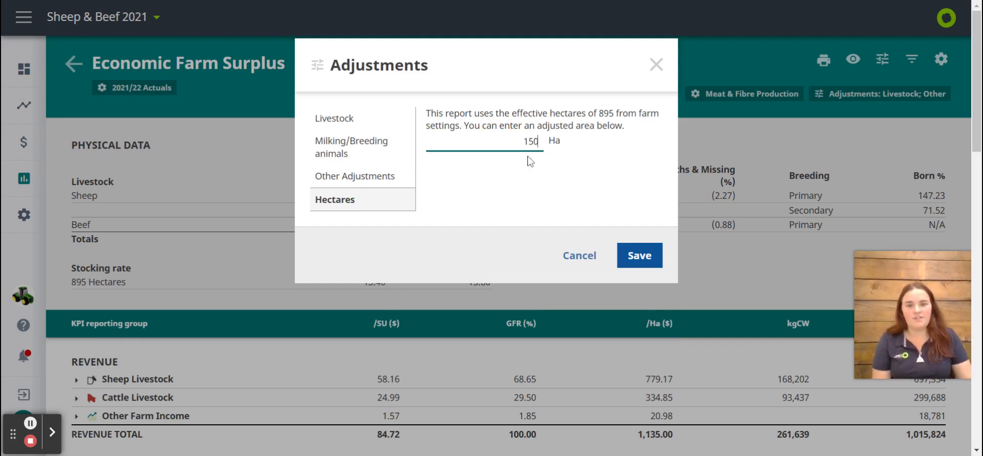
pyautogui.click(640, 255)
# Filter the report by the Finishing Lease Block tag and examine its physical data, revenue, expenses and surplus lines
pyautogui.click(923, 60)
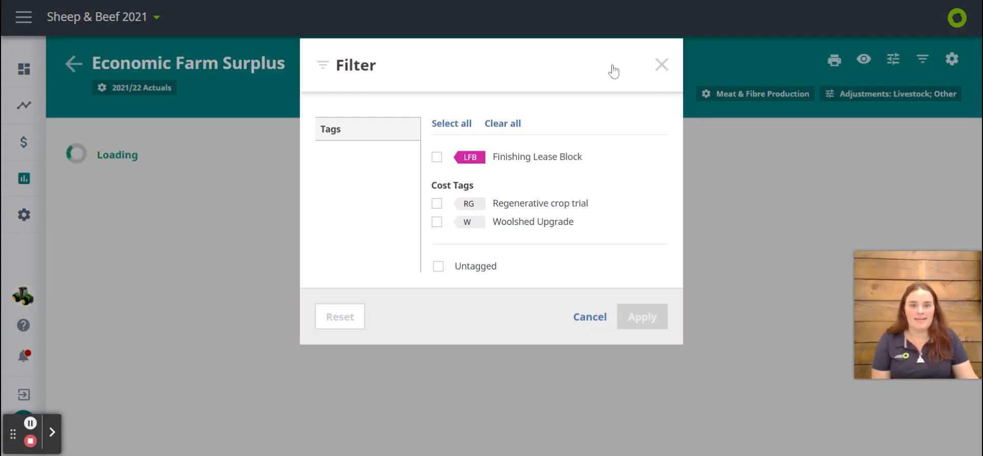
pyautogui.click(437, 156)
pyautogui.click(650, 326)
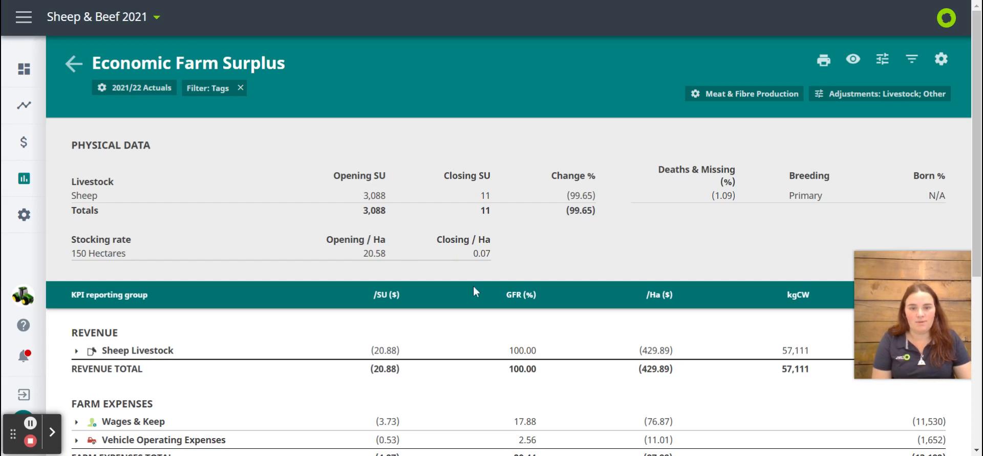
pyautogui.moveTo(597, 195); pyautogui.dragTo(580, 195)
pyautogui.click(594, 207)
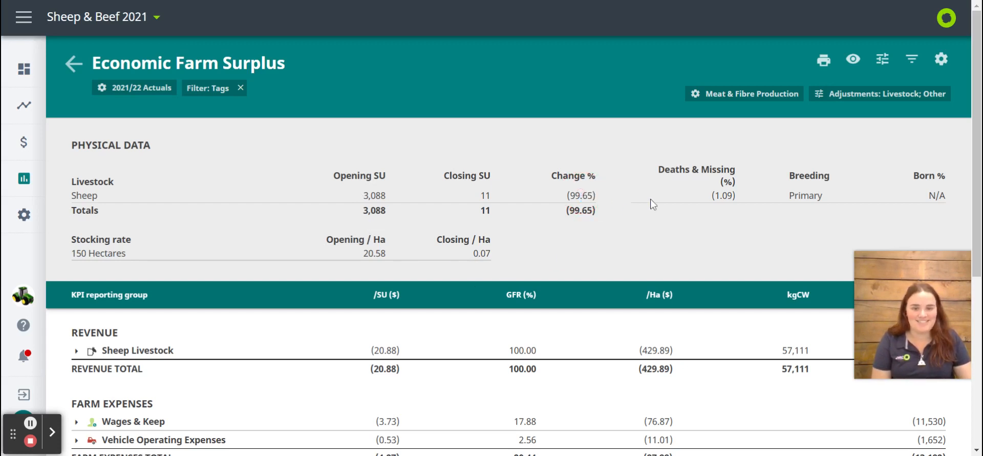
pyautogui.scroll(-5, 812, 147)
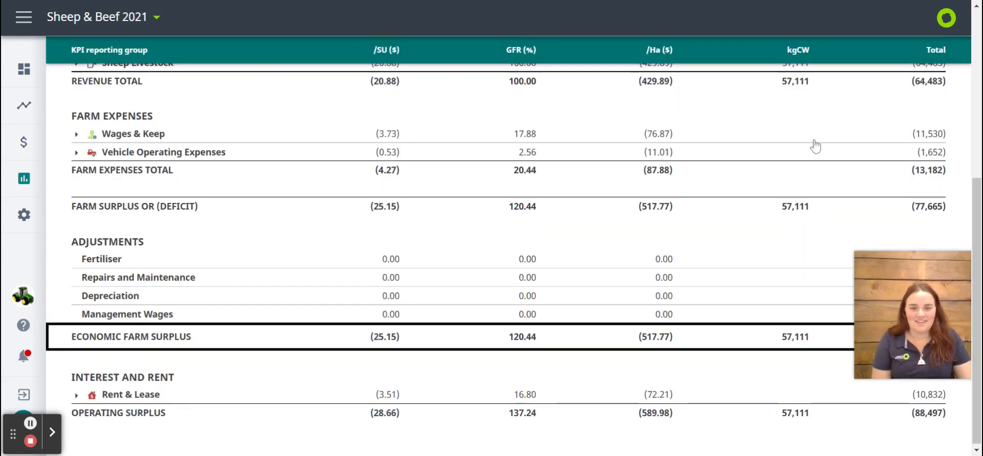
pyautogui.scroll(1, 802, 160)
pyautogui.scroll(5, 803, 161)
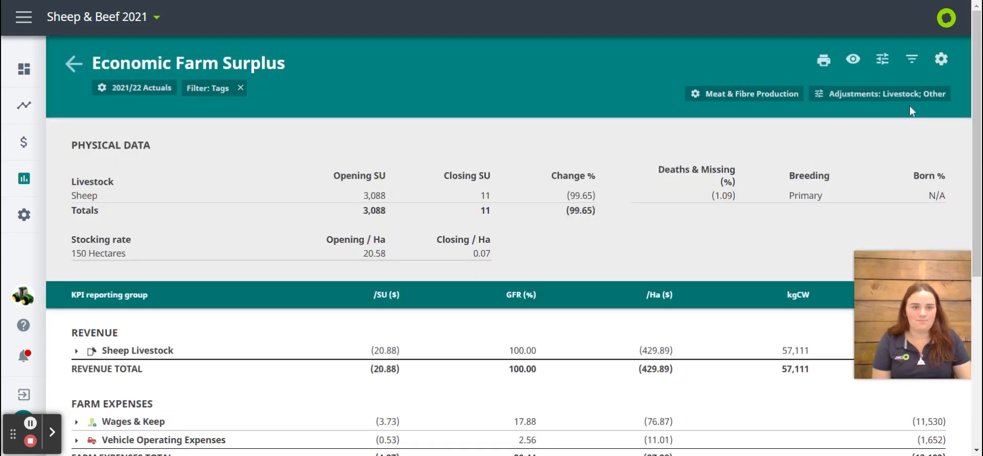
# Remove the tag filter from the Economic Farm Surplus report and return to the reports list
pyautogui.click(240, 88)
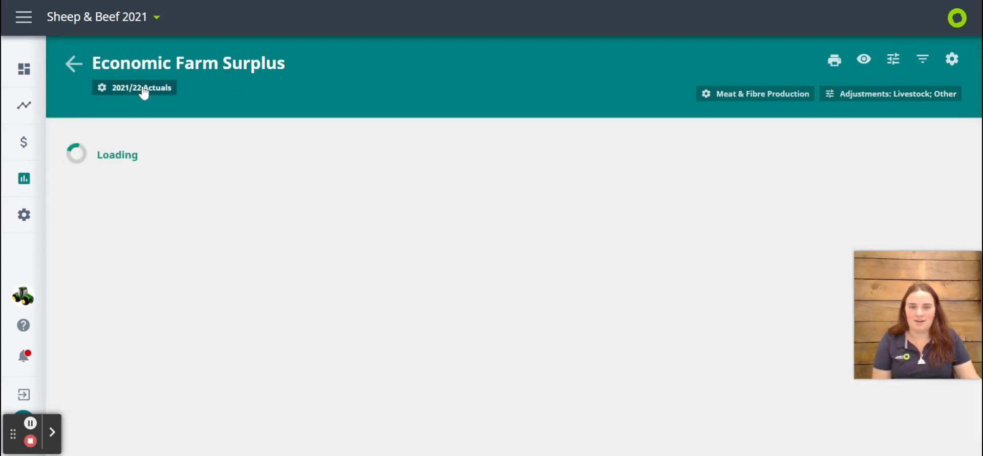
pyautogui.click(75, 64)
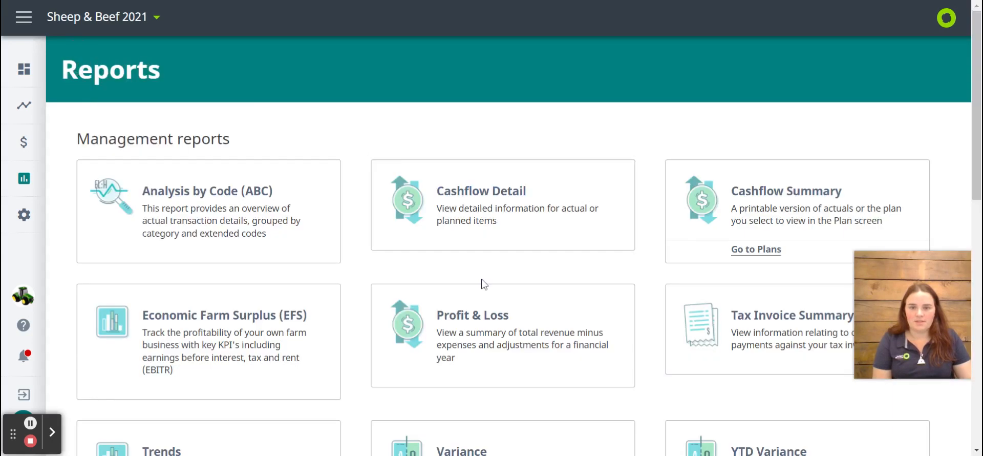
# Check the start year and number of years settings of the Trends report and return to the reports list without applying them
pyautogui.scroll(-2, 484, 284)
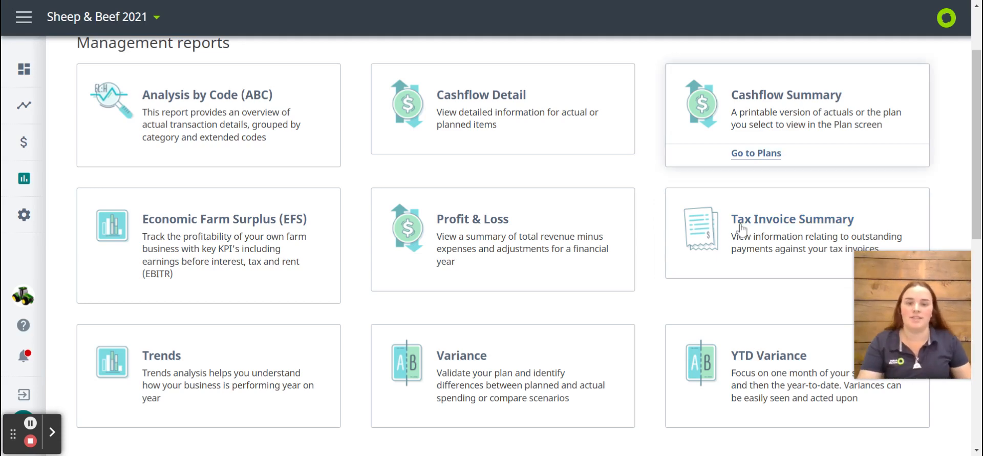
pyautogui.scroll(-1, 390, 258)
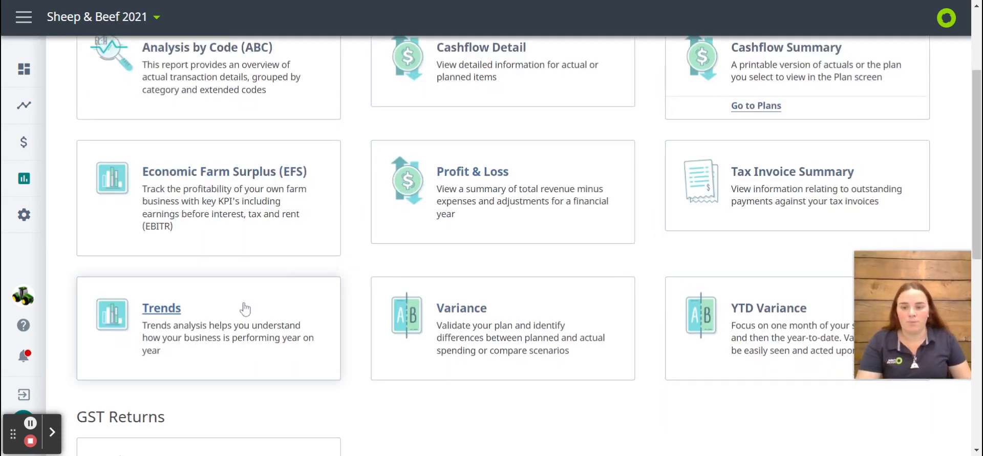
pyautogui.click(245, 308)
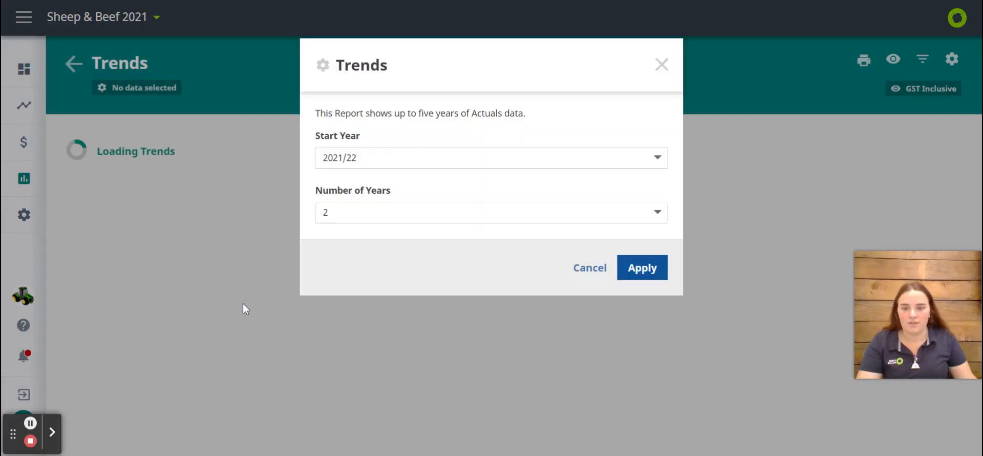
pyautogui.click(398, 166)
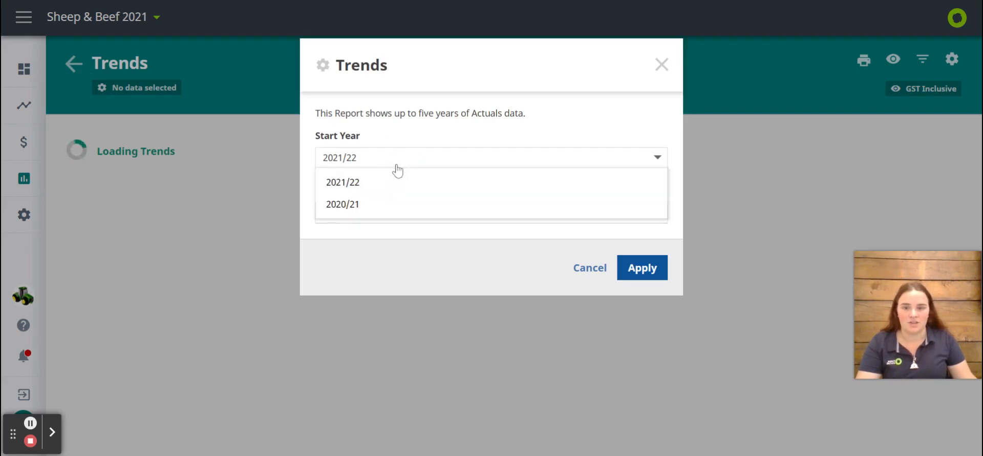
pyautogui.click(416, 142)
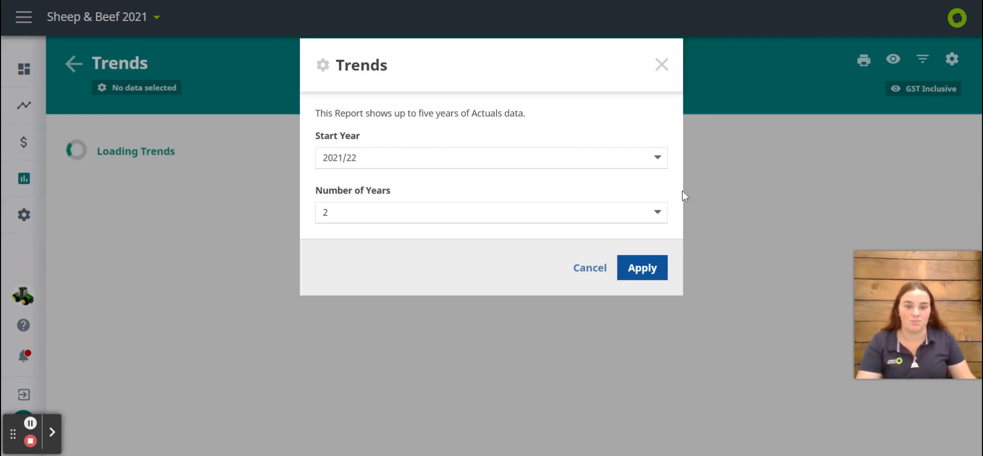
pyautogui.click(583, 272)
pyautogui.click(63, 69)
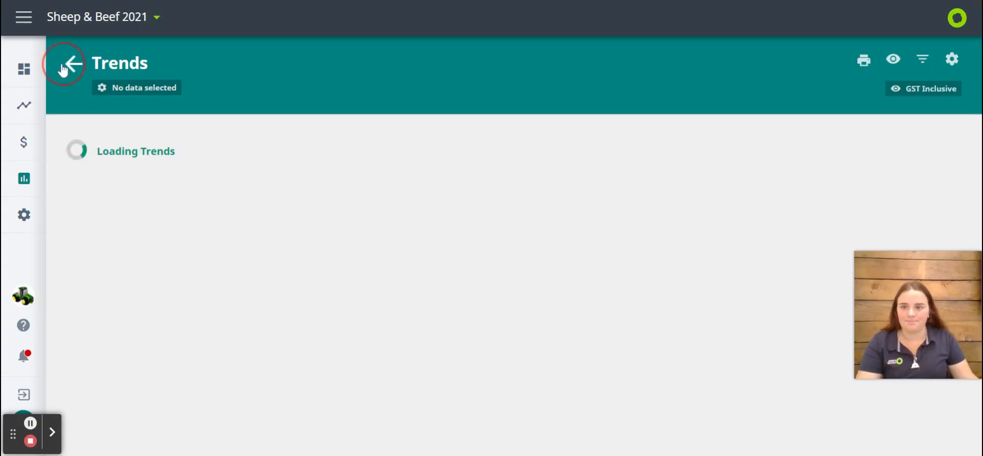
# Open the GST Returns and preview the return for the period 01 Jul 2021 - 31 Aug 2021
pyautogui.scroll(-7, 367, 236)
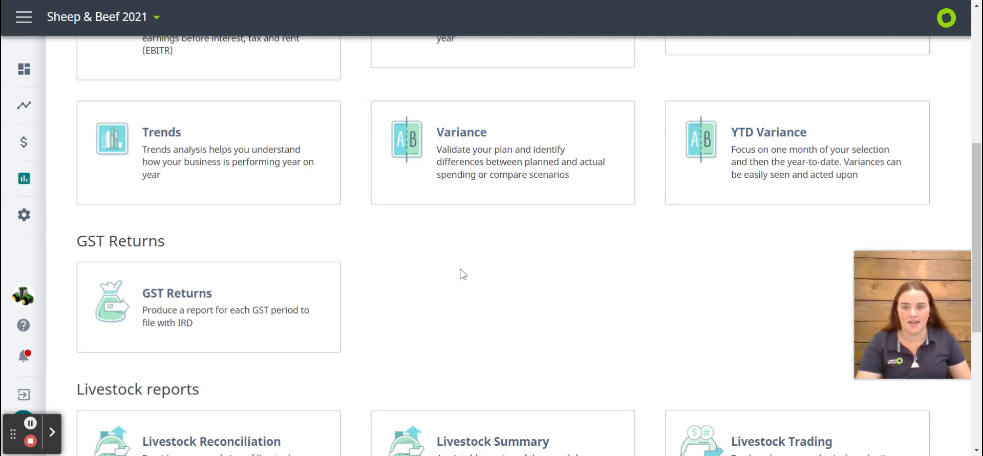
pyautogui.scroll(-1, 461, 272)
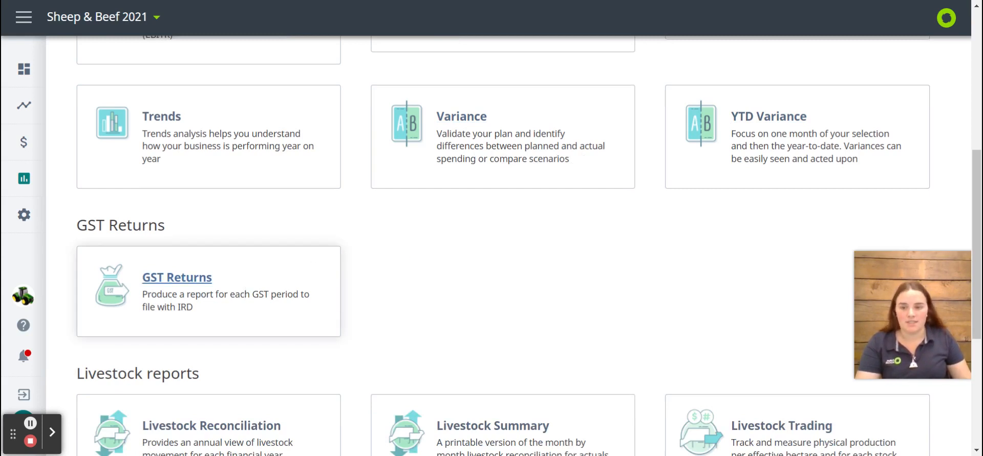
pyautogui.click(246, 289)
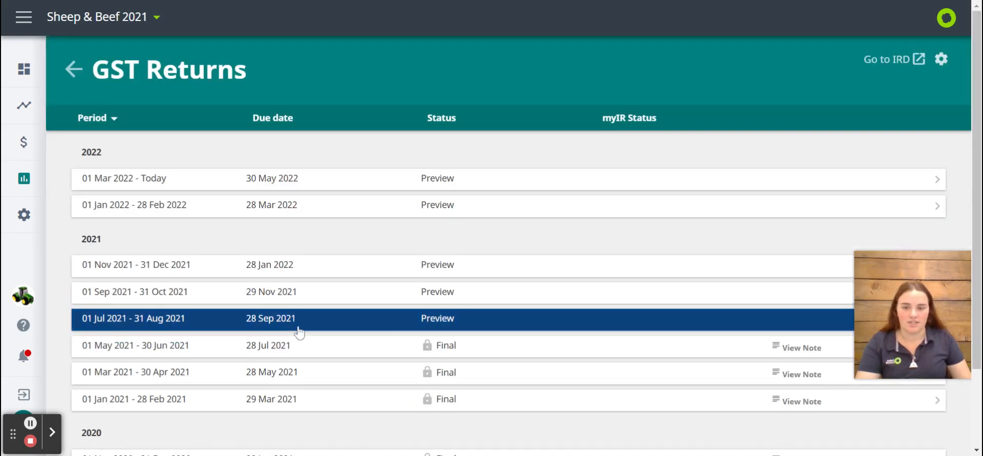
pyautogui.scroll(-2, 299, 332)
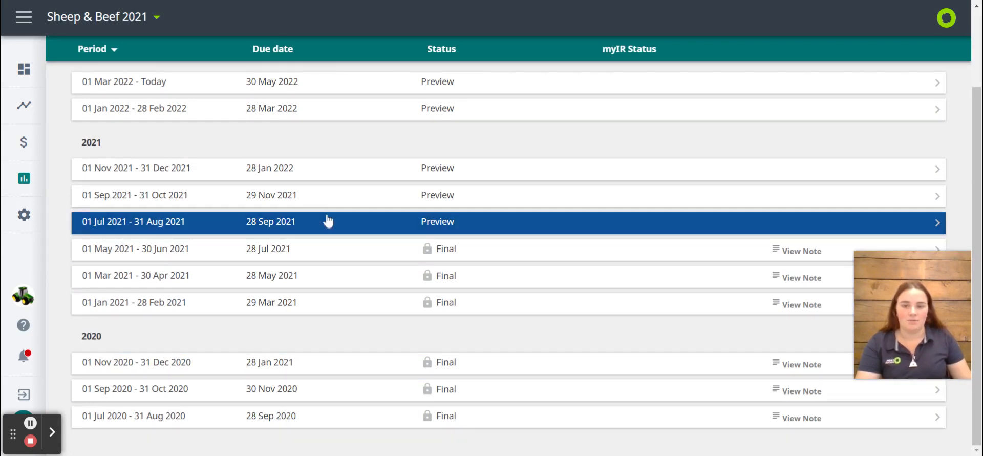
pyautogui.click(500, 226)
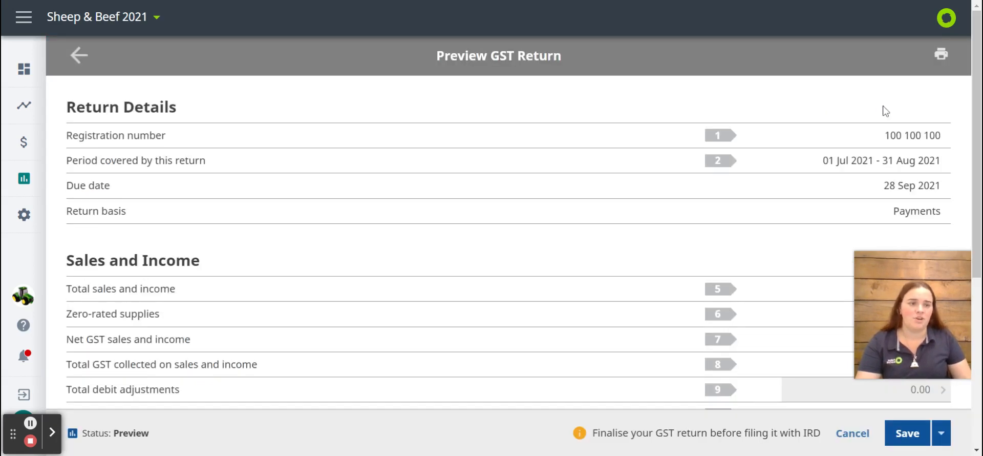
# Check the print options of the GST return without printing, and expand its coded lines
pyautogui.click(938, 56)
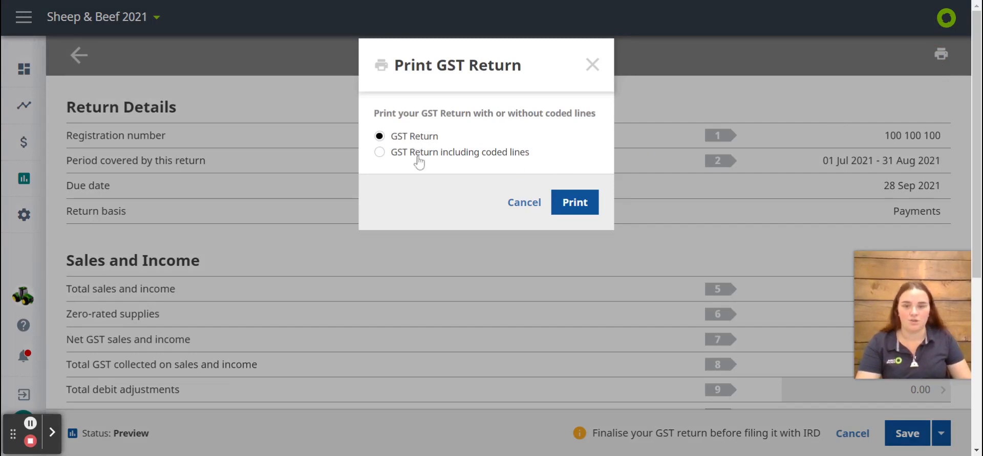
pyautogui.click(523, 202)
pyautogui.scroll(-5, 606, 260)
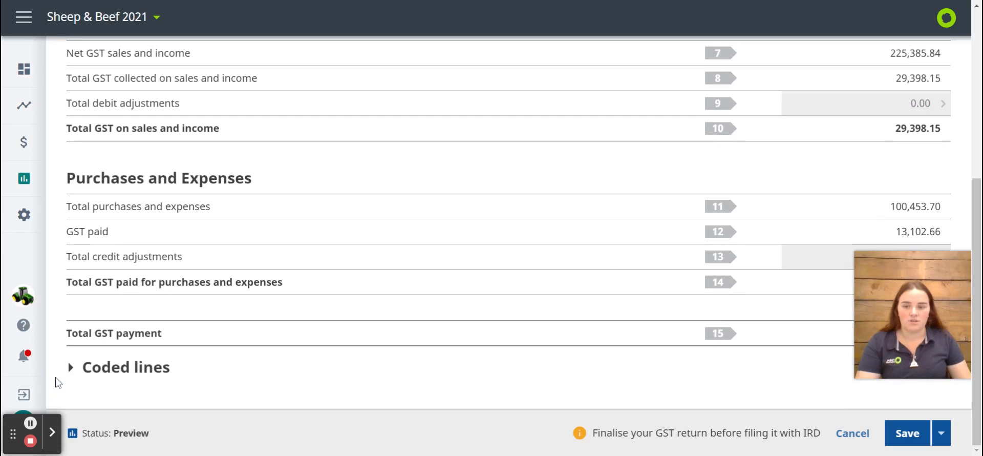
pyautogui.click(96, 374)
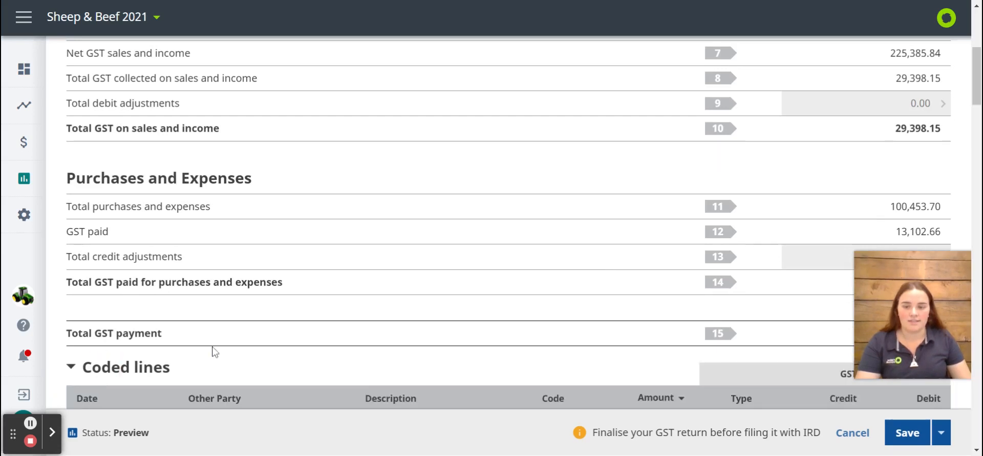
pyautogui.scroll(-3, 212, 352)
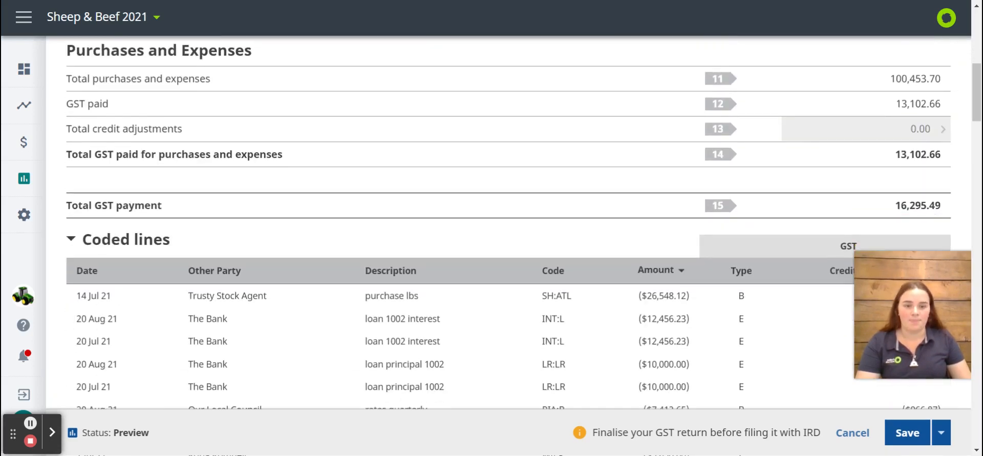
# Sort the coded lines in turn by Date, Other Party, Description, Code, Amount and Type
pyautogui.click(84, 271)
pyautogui.click(214, 270)
pyautogui.click(391, 270)
pyautogui.click(563, 270)
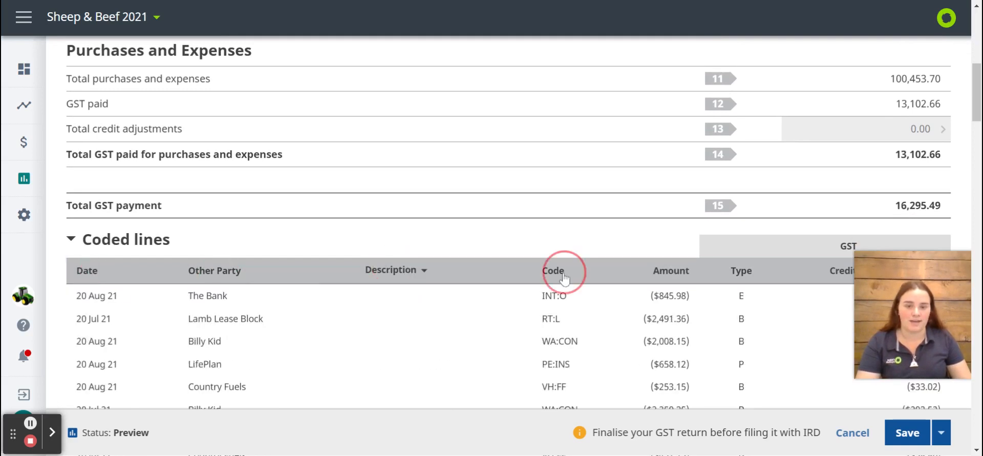
pyautogui.click(674, 270)
pyautogui.click(729, 276)
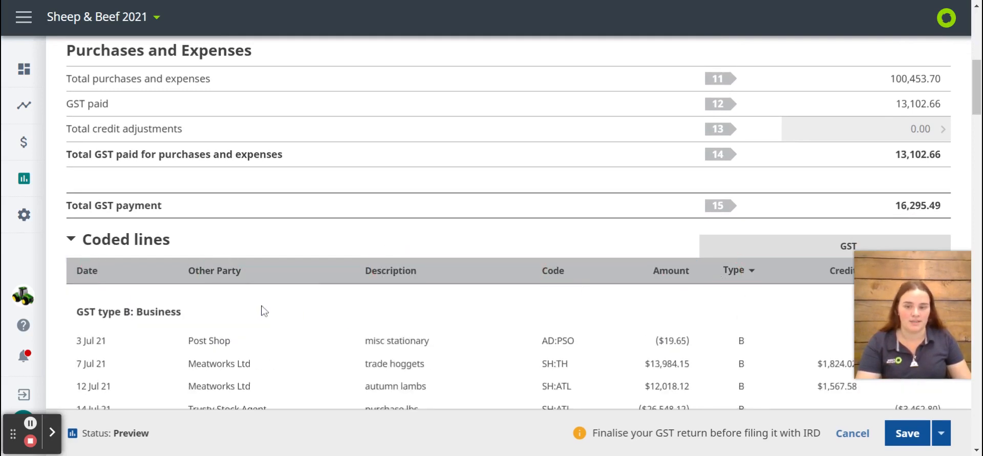
# Re-sort the coded lines by Other Party, Code and Type in reverse order, and examine the GST type P and E lines
pyautogui.click(226, 270)
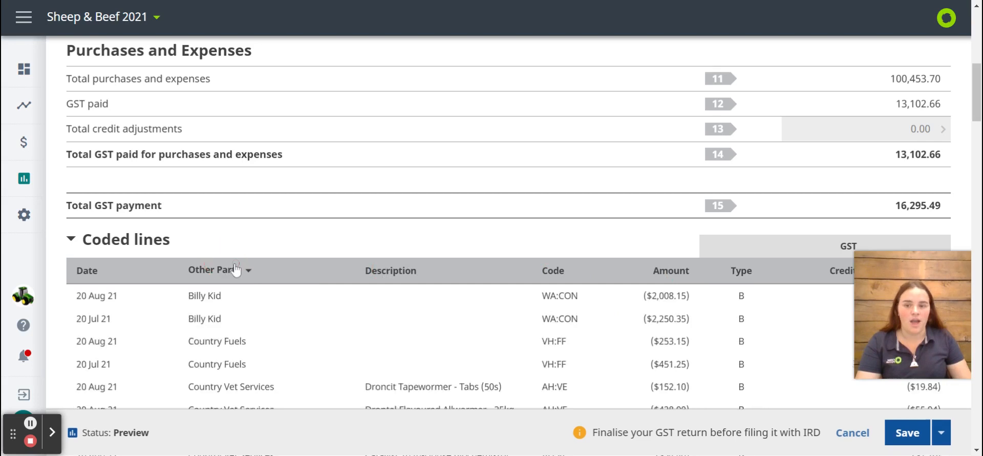
pyautogui.doubleClick(557, 268)
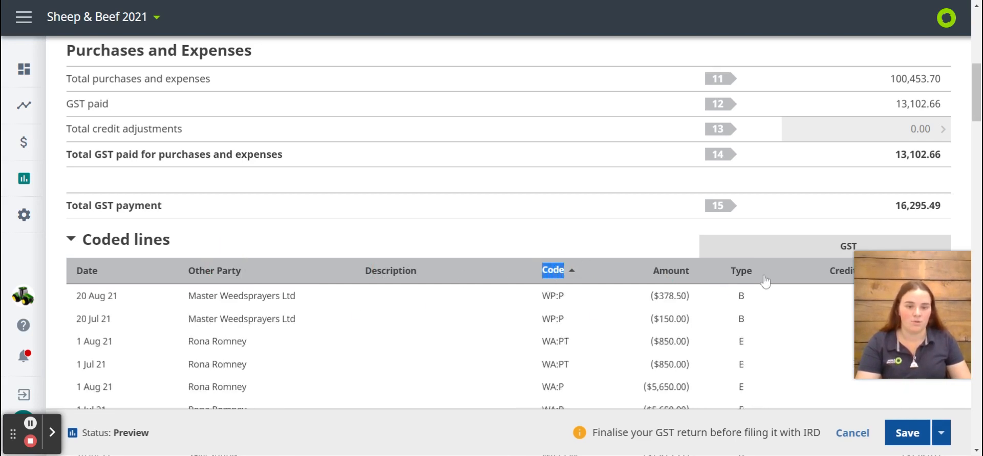
pyautogui.click(749, 271)
pyautogui.scroll(-7, 745, 272)
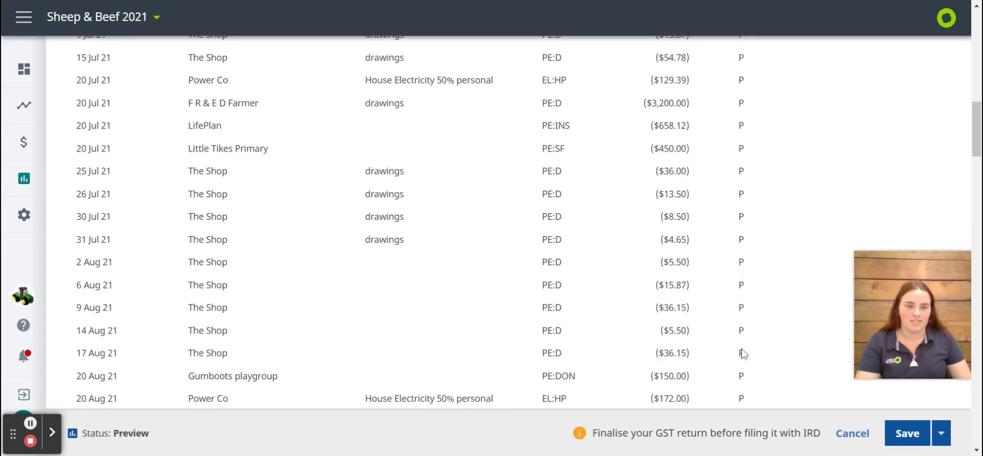
pyautogui.scroll(-3, 745, 354)
pyautogui.scroll(6, 745, 355)
pyautogui.scroll(-8, 745, 354)
pyautogui.scroll(-14, 699, 294)
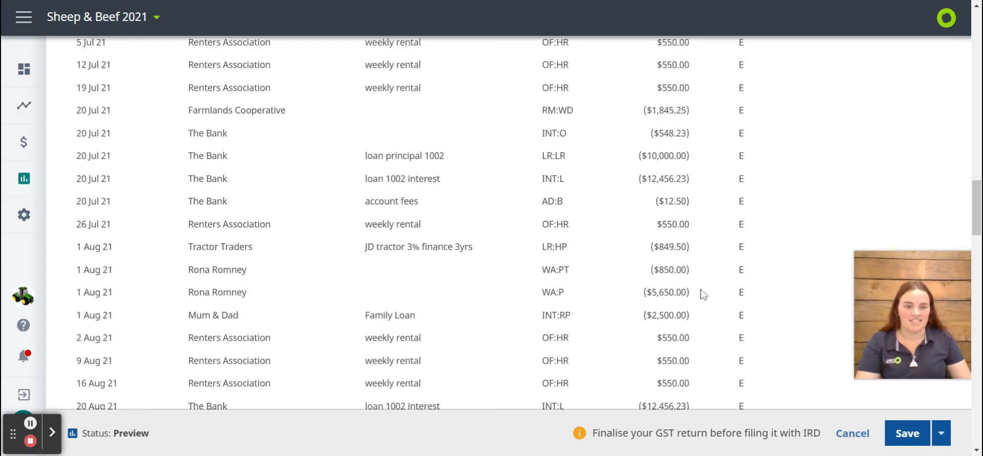
pyautogui.scroll(14, 699, 295)
pyautogui.scroll(14, 701, 296)
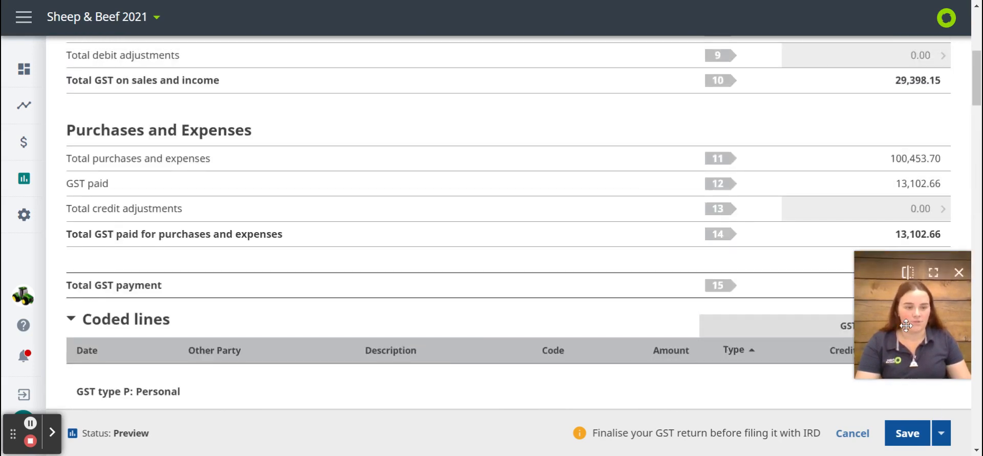
# Check the options for saving the GST return as final and filing it with IR without applying them, and return to the reports list
pyautogui.click(941, 436)
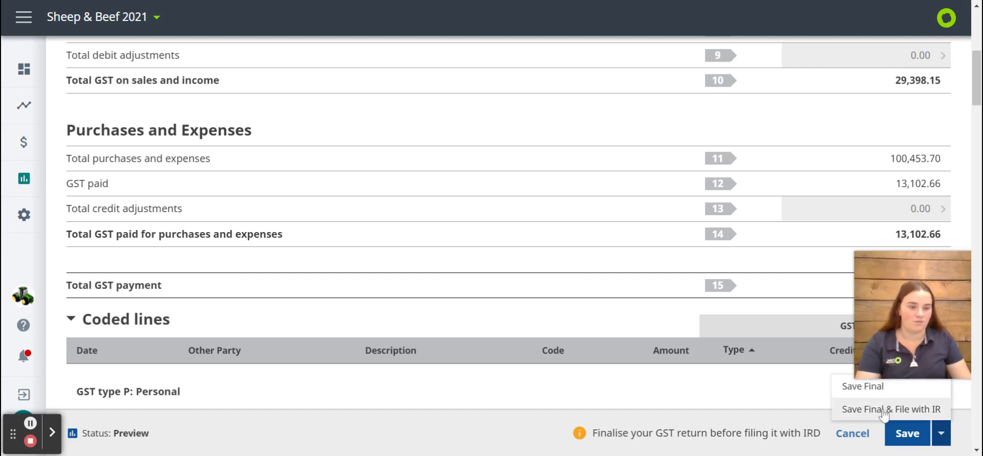
pyautogui.click(706, 401)
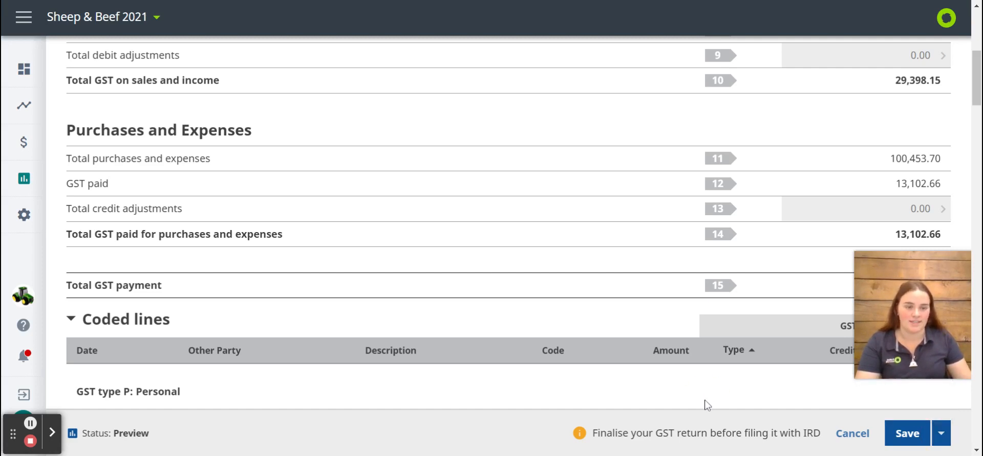
pyautogui.scroll(7, 706, 405)
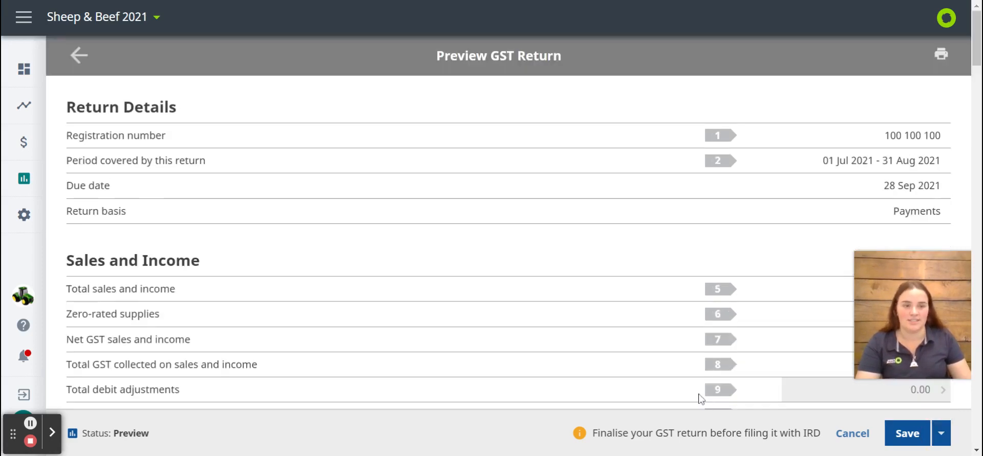
pyautogui.click(78, 60)
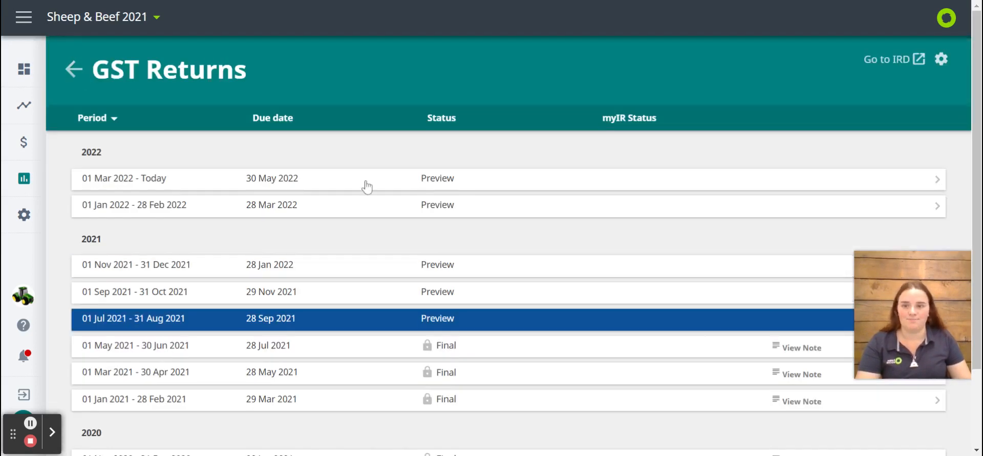
pyautogui.click(77, 68)
# Open the Livestock Reconciliation report with Actuals as the data source for the year 2021/22
pyautogui.scroll(-7, 440, 308)
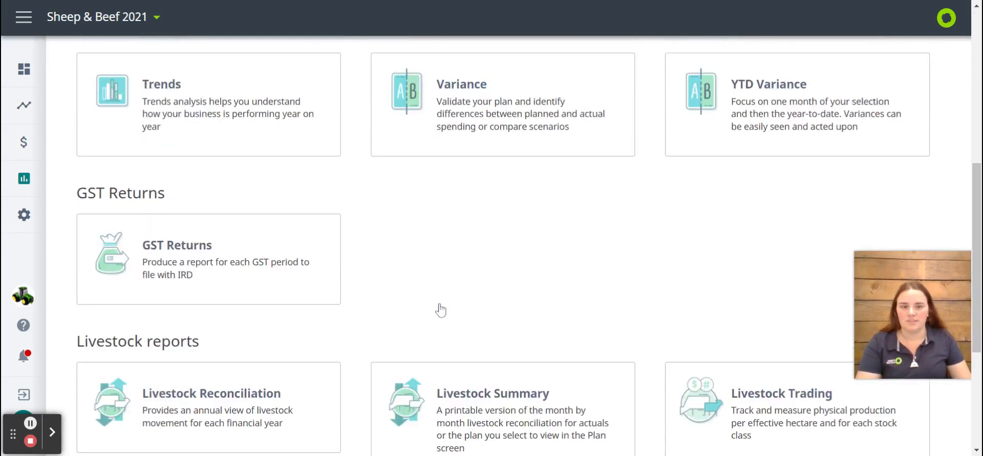
pyautogui.scroll(-2, 441, 310)
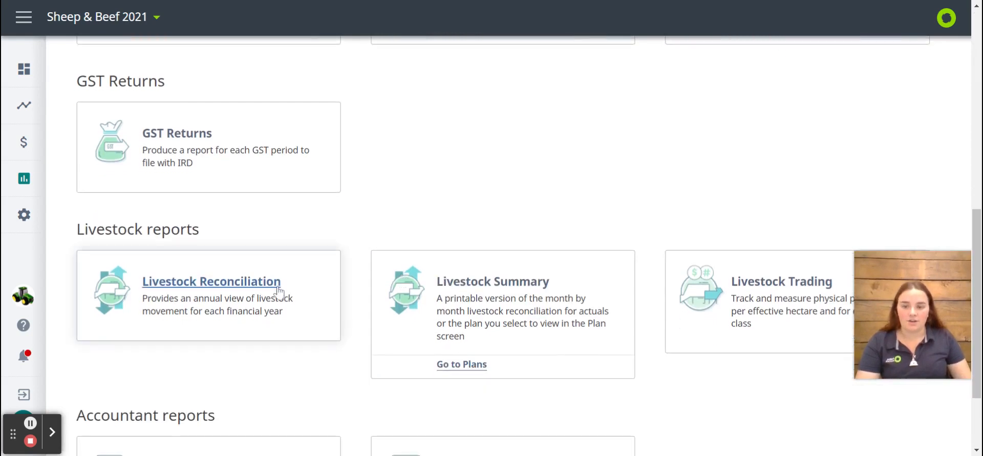
pyautogui.click(279, 291)
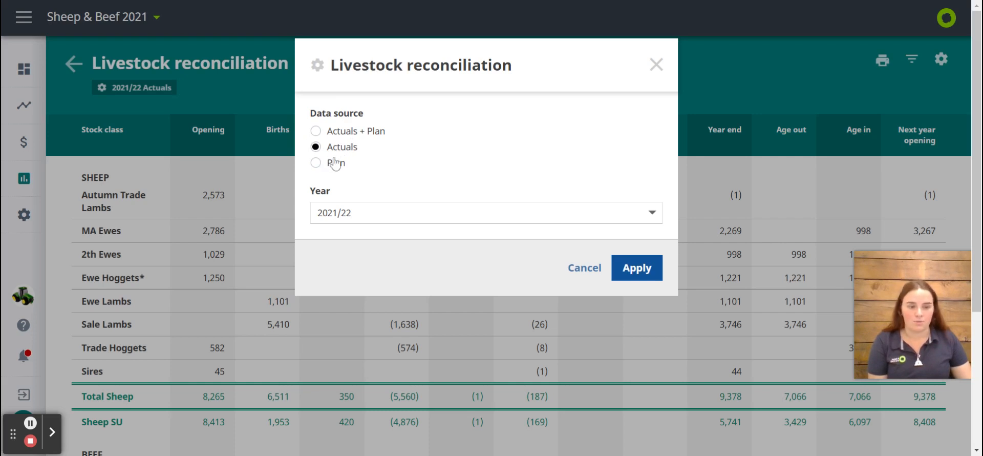
pyautogui.click(635, 267)
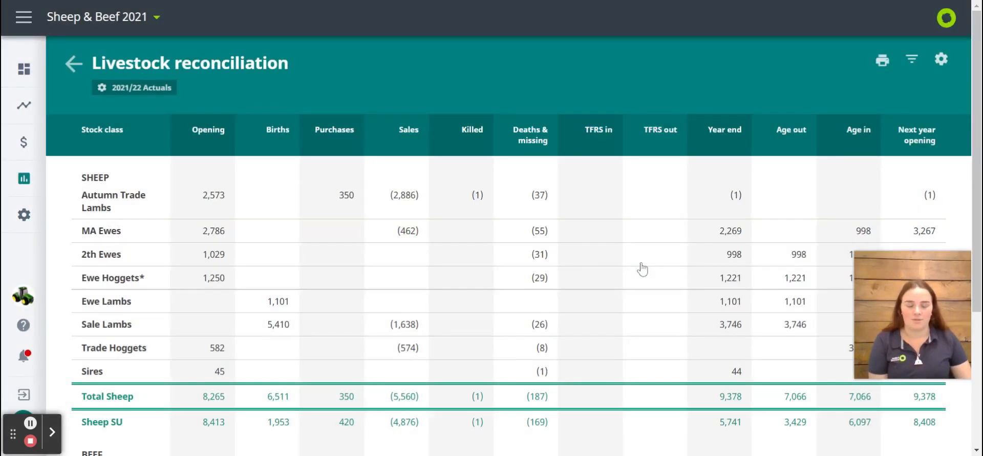
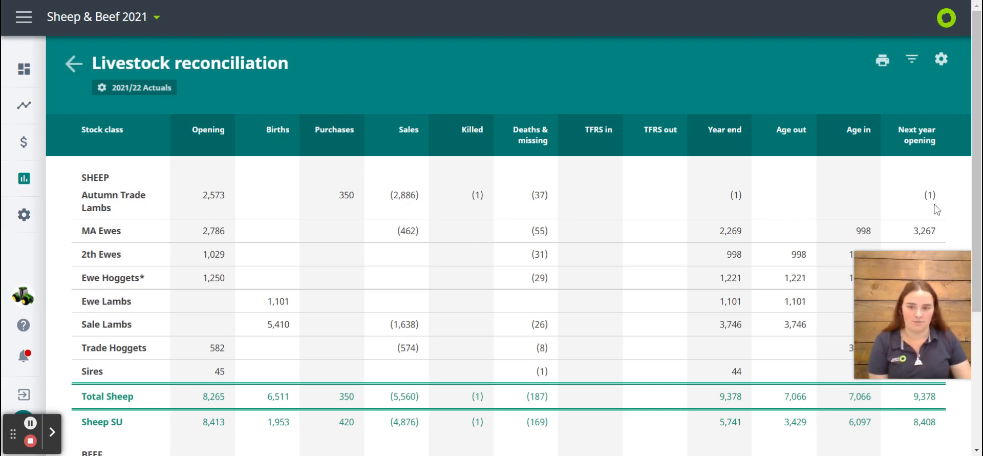
# Examine the sheep and beef movements in the Livestock Reconciliation report and check its print and PDF download options
pyautogui.scroll(-1, 453, 234)
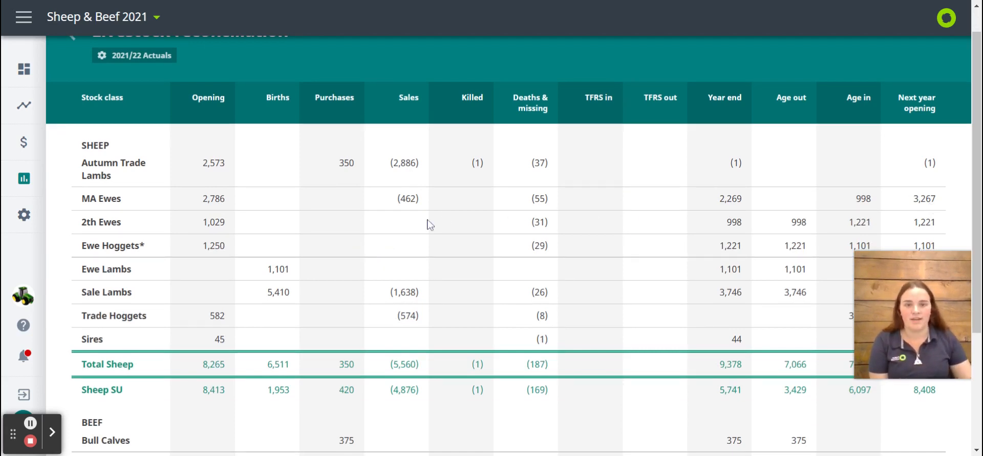
pyautogui.scroll(-3, 467, 232)
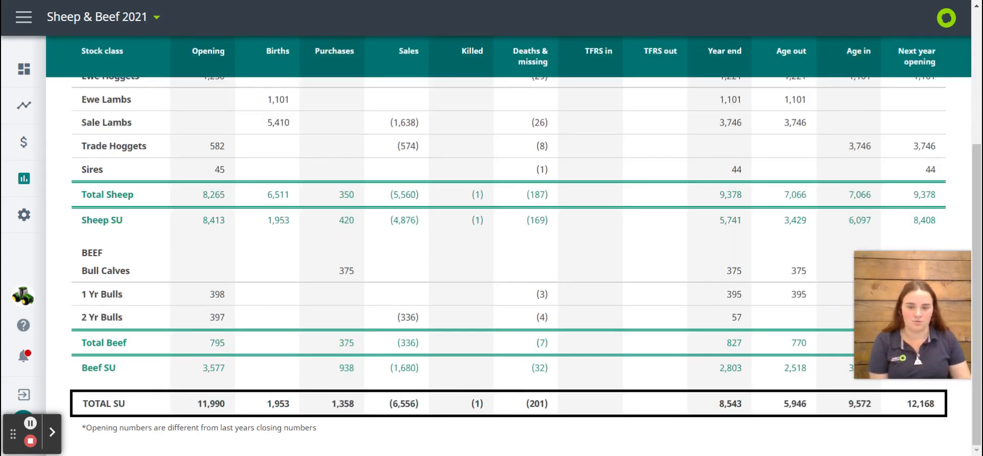
pyautogui.scroll(4, 376, 383)
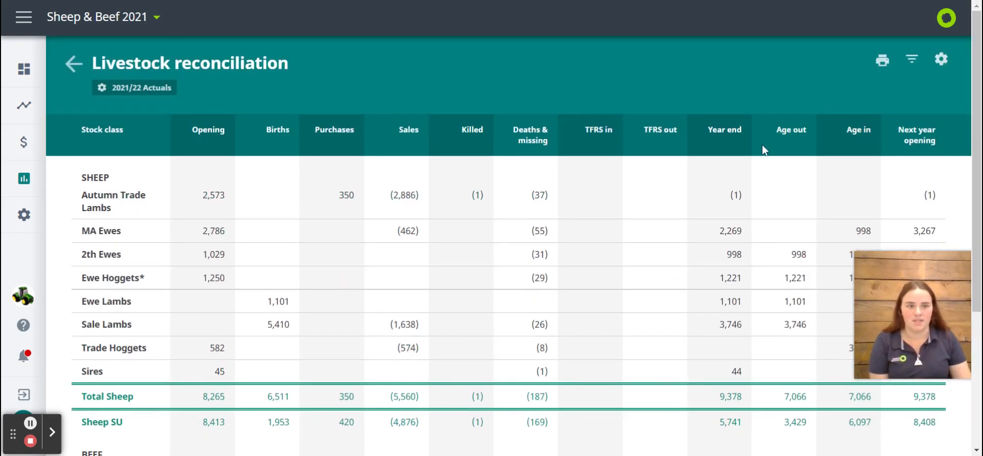
pyautogui.click(882, 59)
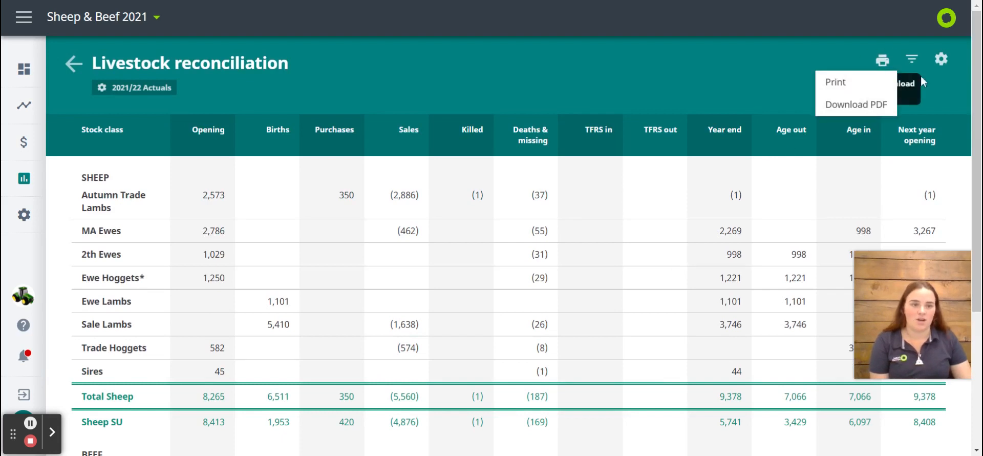
# Filter the Livestock Reconciliation report to the Sheep category
pyautogui.click(908, 65)
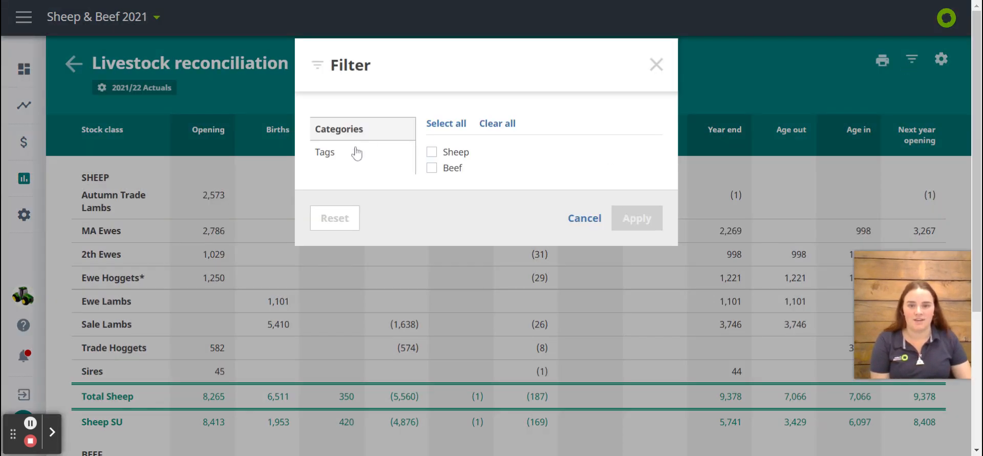
pyautogui.click(434, 153)
pyautogui.click(640, 222)
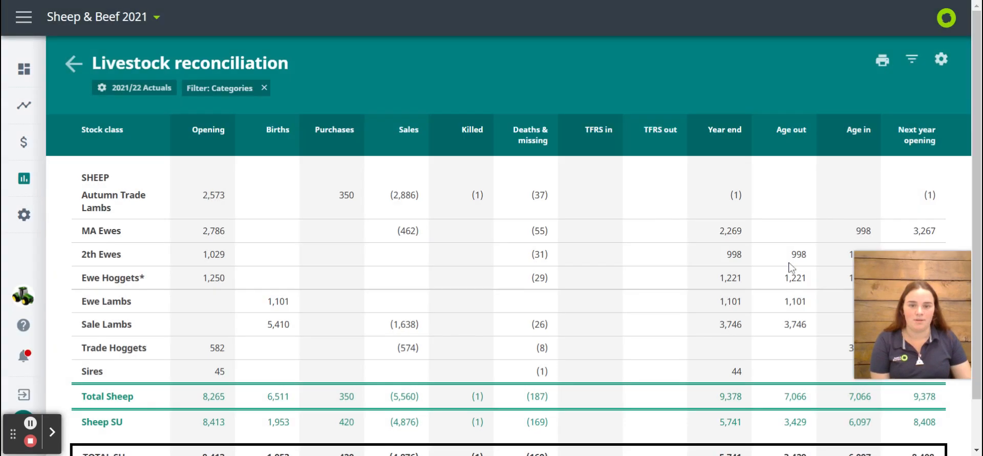
# Switch the report's category filter from Sheep to Beef
pyautogui.click(912, 60)
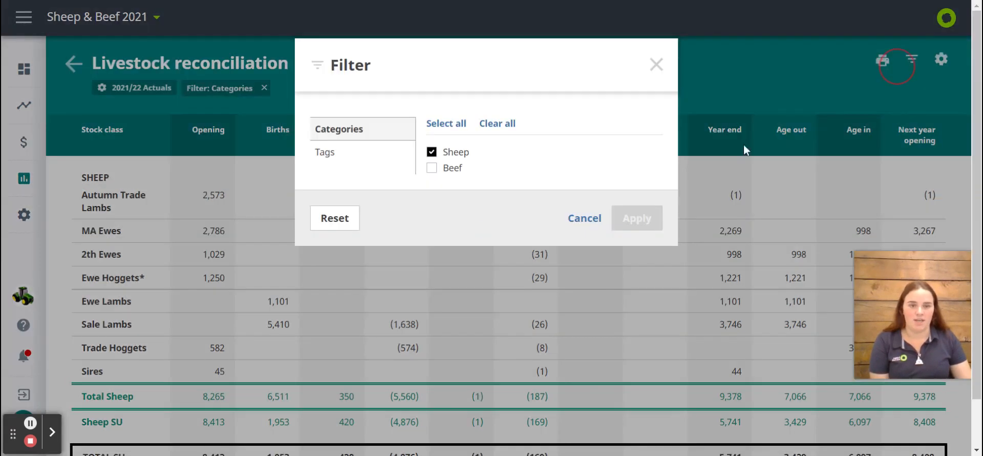
pyautogui.click(433, 157)
pyautogui.click(433, 169)
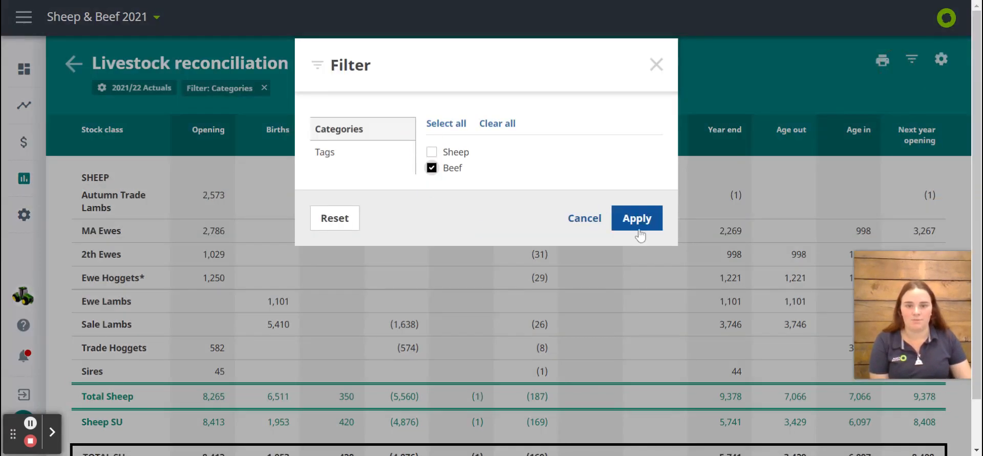
pyautogui.click(637, 218)
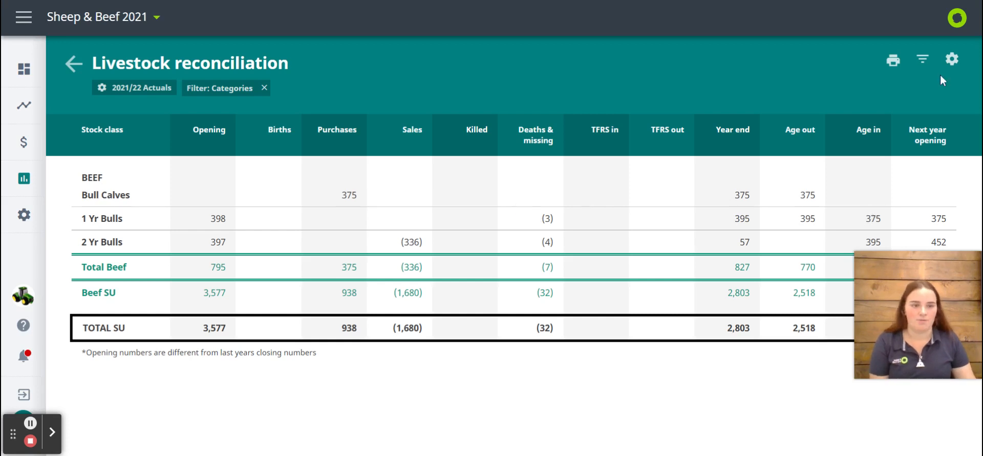
# Replace the Beef category filter with the Finishing Lease Block tag filter
pyautogui.click(923, 60)
pyautogui.click(436, 168)
pyautogui.click(338, 156)
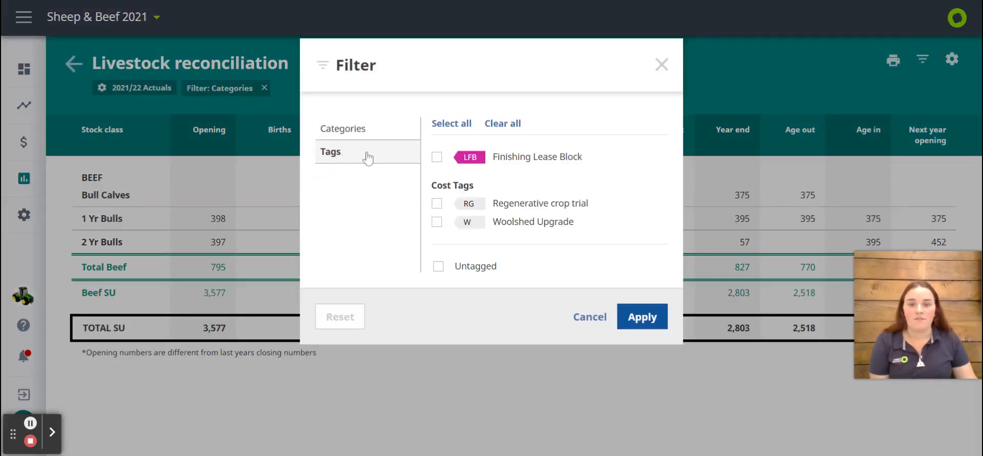
pyautogui.click(437, 157)
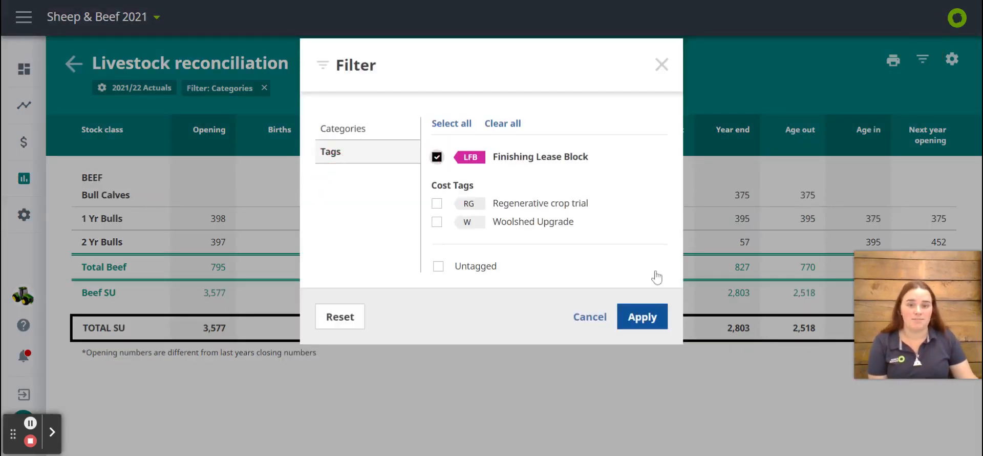
pyautogui.click(645, 322)
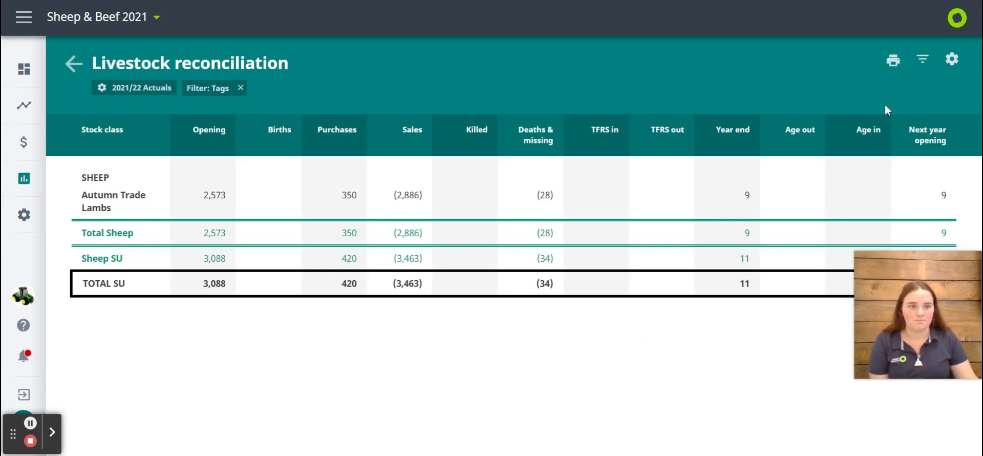
# Reset the report's filter and check its data source and year settings without changing them
pyautogui.click(923, 60)
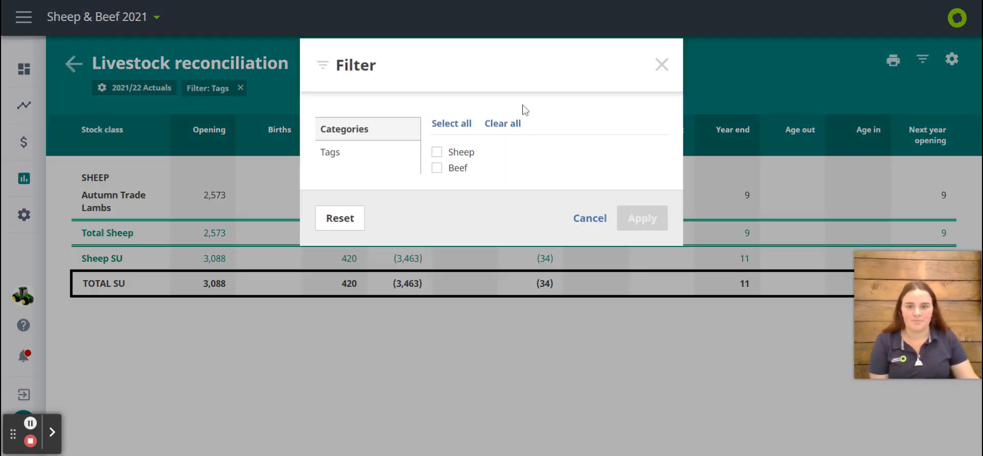
pyautogui.click(340, 227)
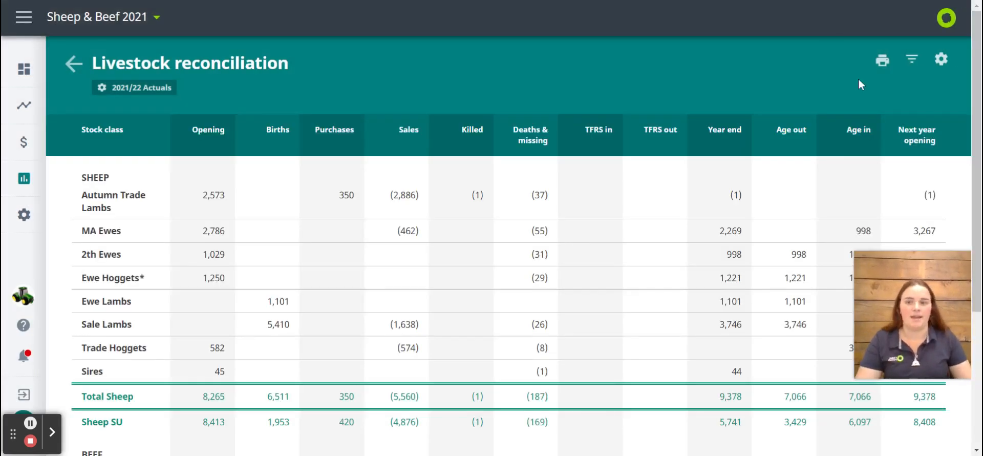
pyautogui.click(941, 60)
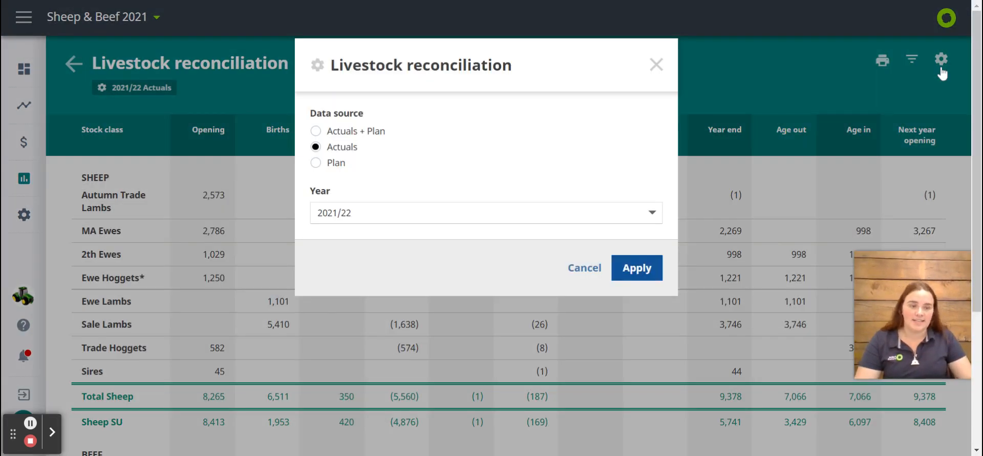
pyautogui.click(656, 64)
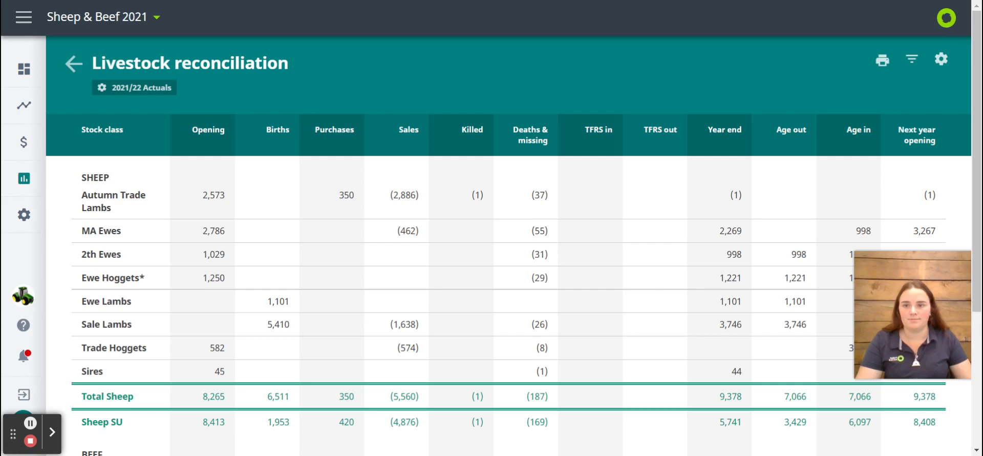
# Return to the reports list and open the Livestock Trading report with Actuals as the data source for 2021/22
pyautogui.click(56, 63)
pyautogui.scroll(-7, 427, 132)
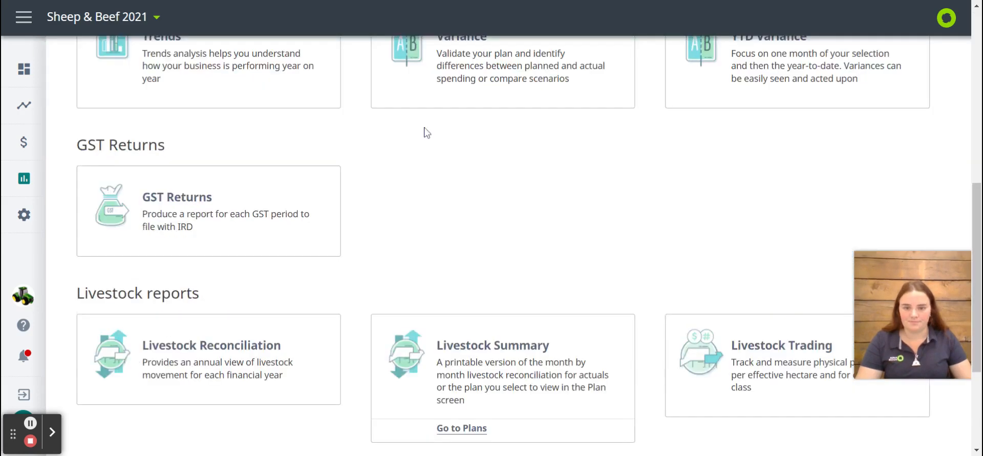
pyautogui.scroll(-3, 425, 132)
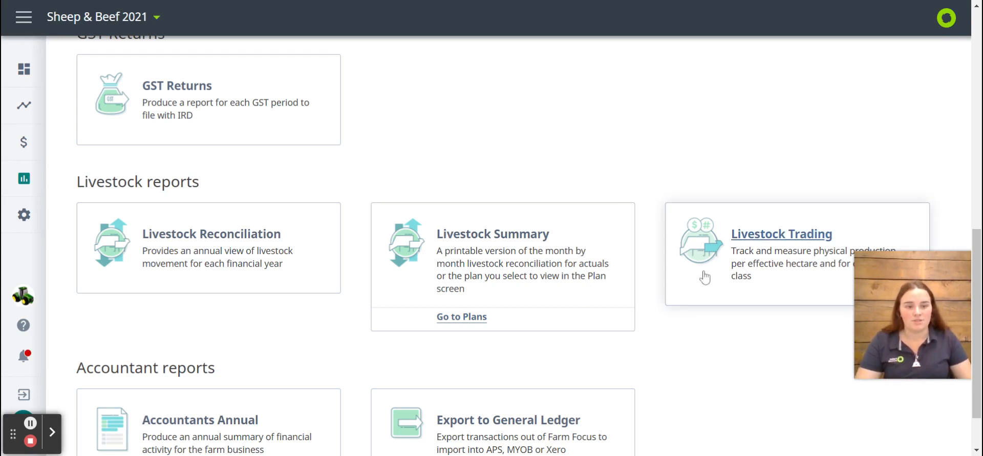
pyautogui.scroll(-1, 705, 277)
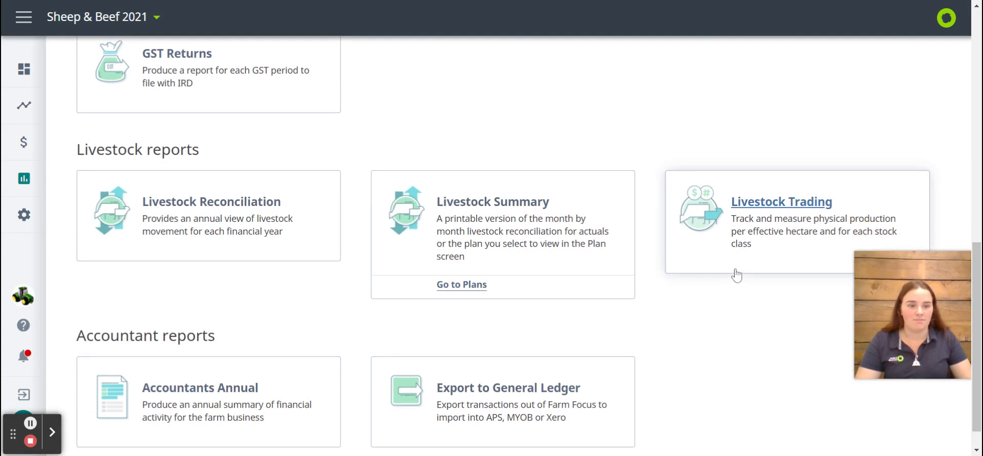
pyautogui.click(764, 248)
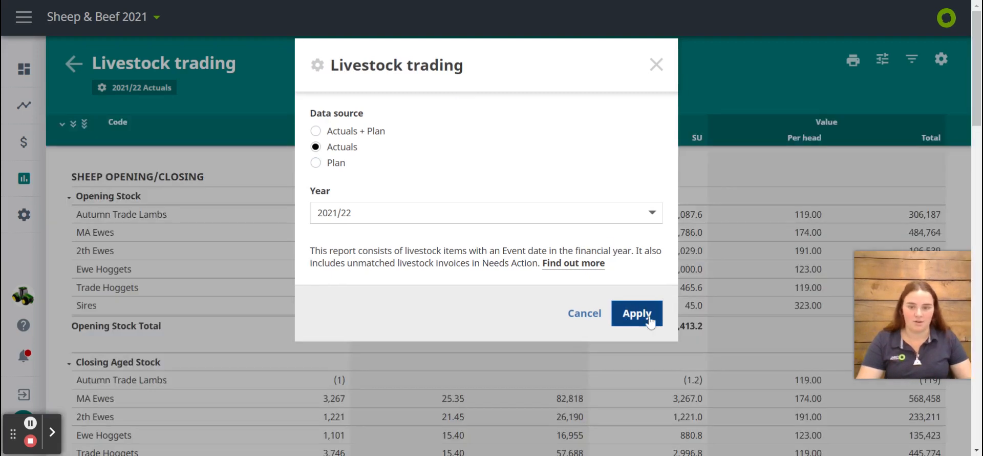
pyautogui.click(638, 314)
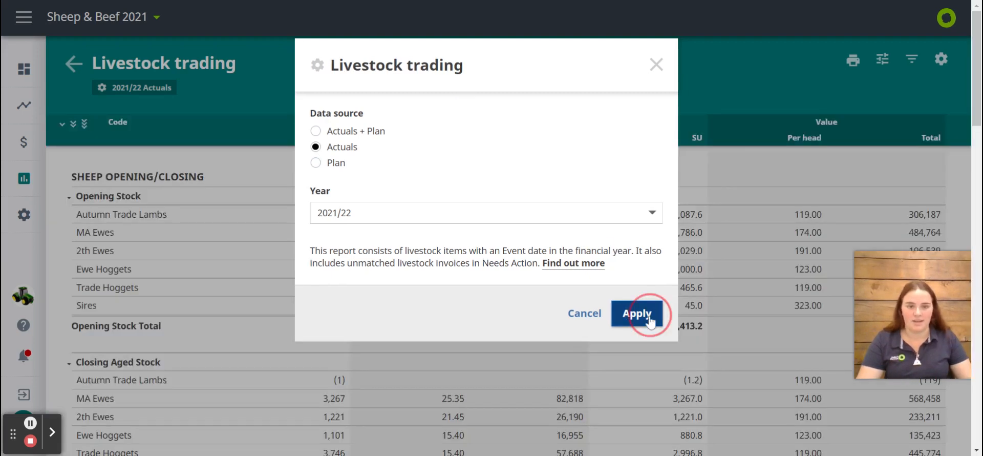
# Collapse and re-expand the sheep Opening Stock group, and examine the trading report down to the total farm production per hectare
pyautogui.scroll(-1, 492, 246)
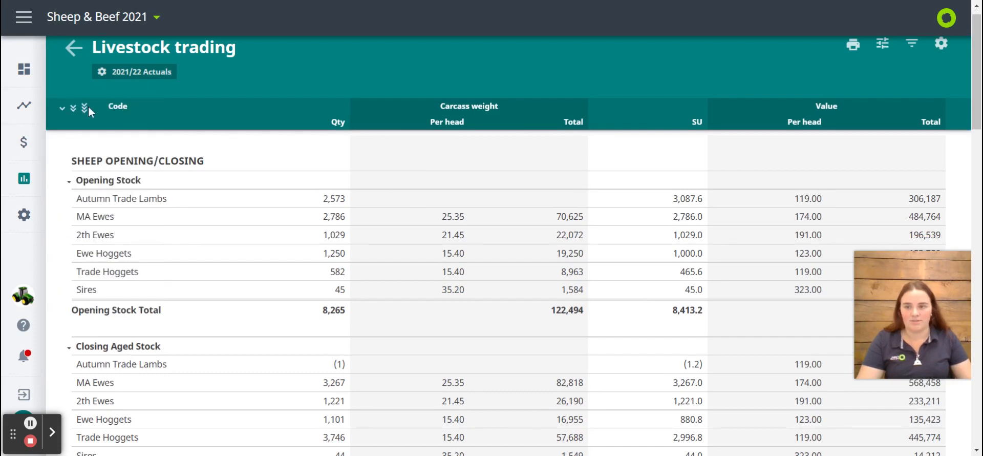
pyautogui.click(69, 182)
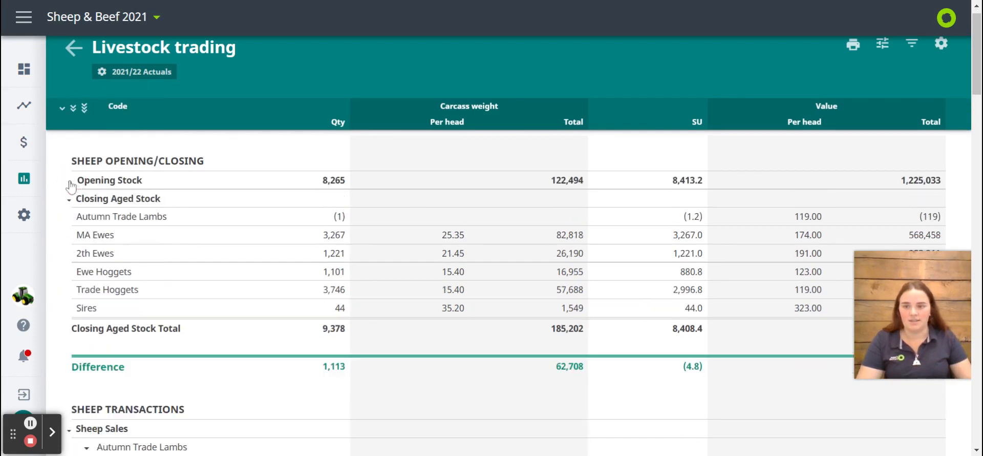
pyautogui.click(70, 183)
pyautogui.scroll(-3, 496, 264)
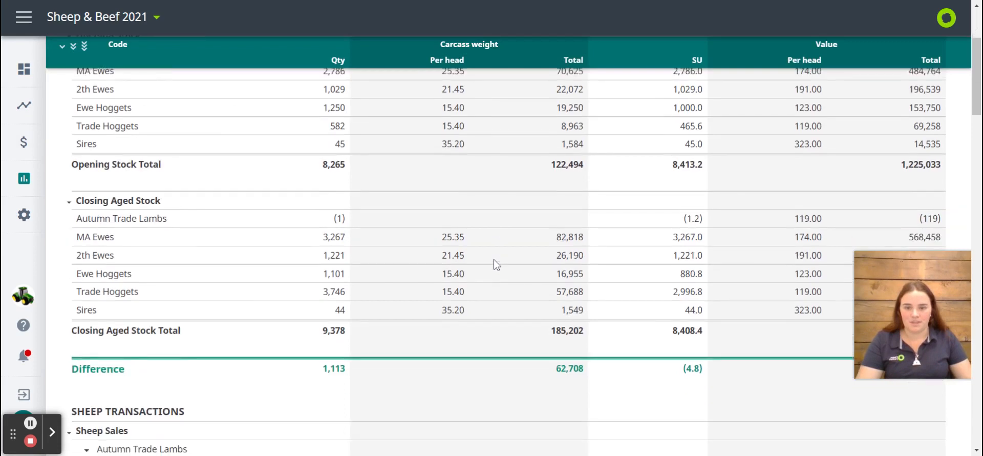
pyautogui.scroll(-20, 496, 264)
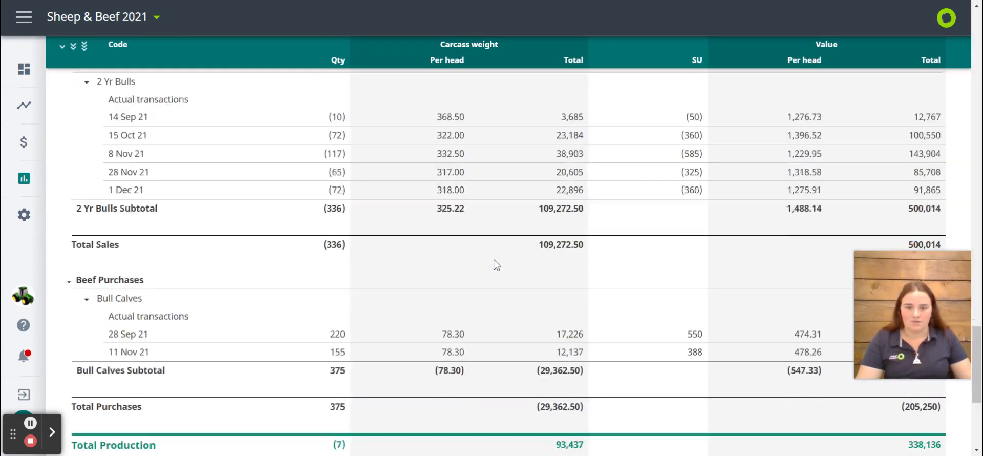
pyautogui.scroll(-5, 496, 264)
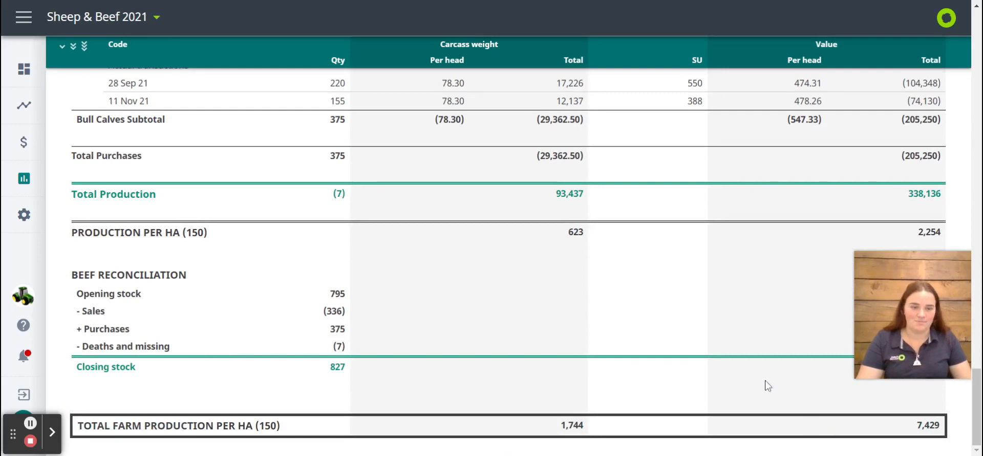
pyautogui.scroll(20, 767, 385)
pyautogui.scroll(20, 768, 385)
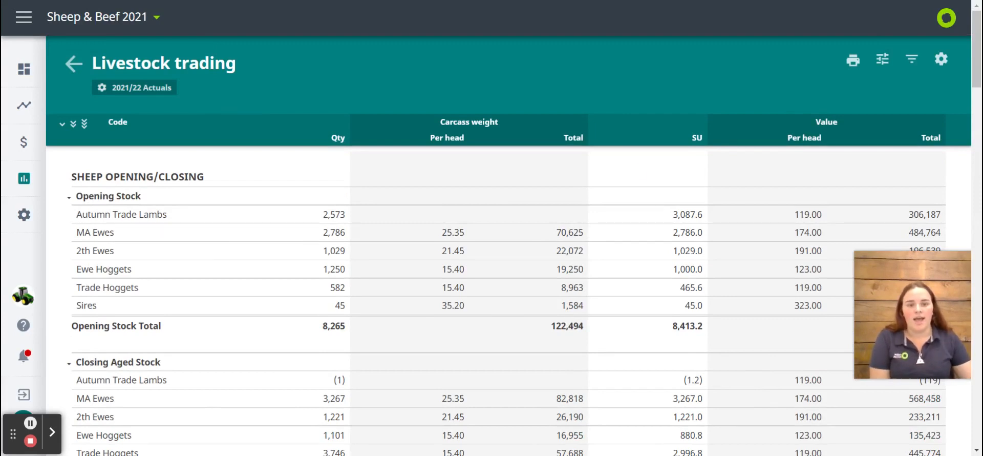
# Set the Livestock Trading report's adjusted area to 888 ha and save the adjustment
pyautogui.click(883, 60)
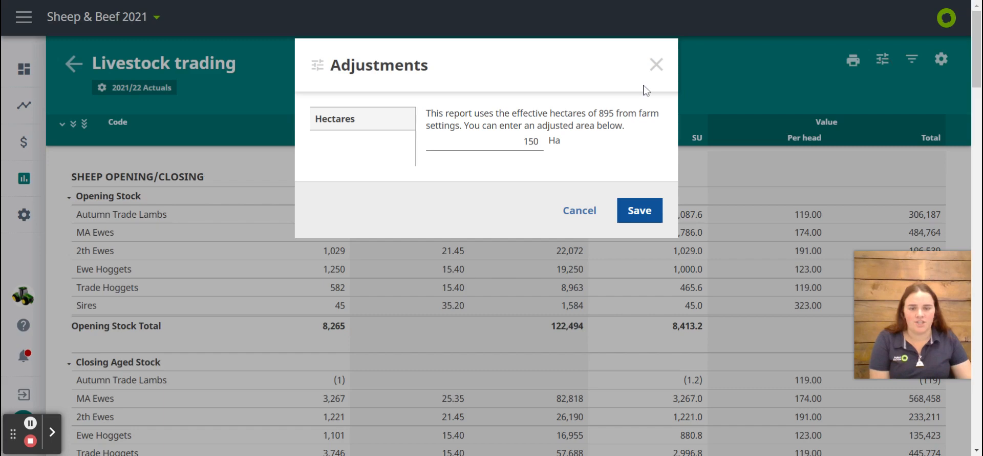
pyautogui.doubleClick(533, 141)
pyautogui.press('BackSpace')
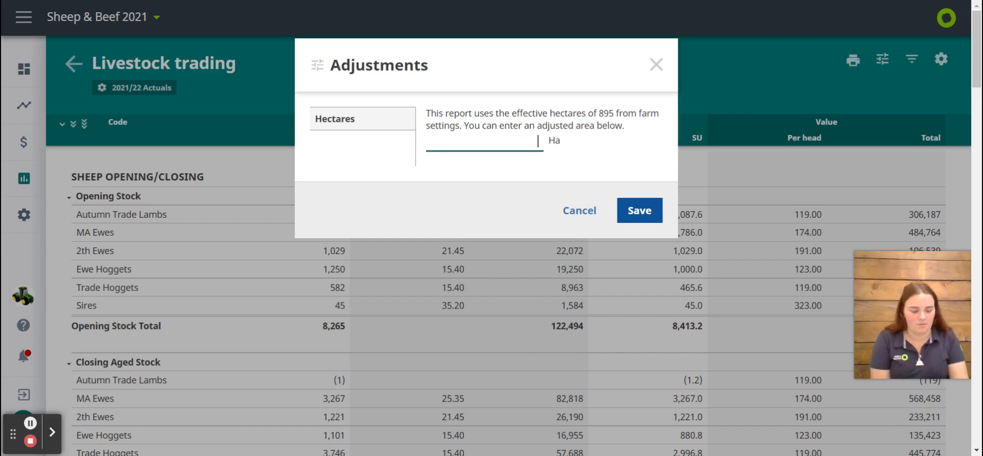
pyautogui.write('888')
pyautogui.press('Return')
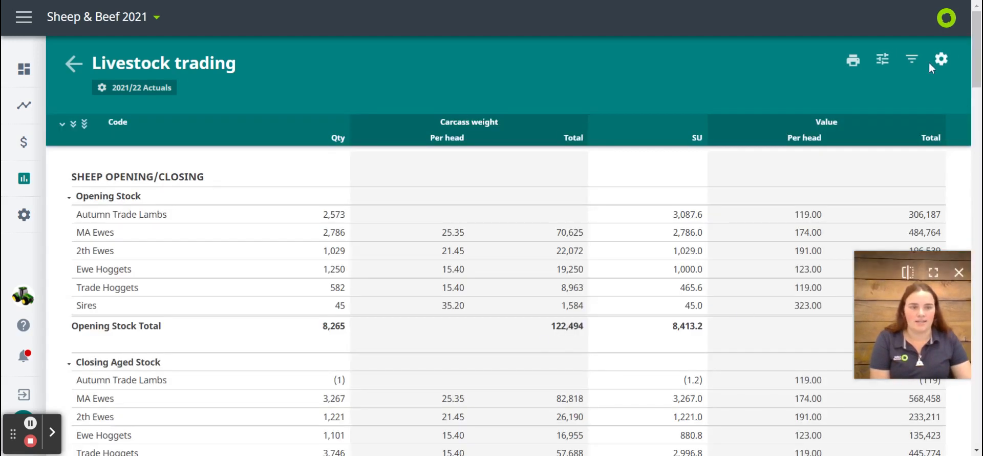
# Check the trading report's tag filter options and its data source and year settings without applying changes
pyautogui.click(922, 68)
pyautogui.click(398, 159)
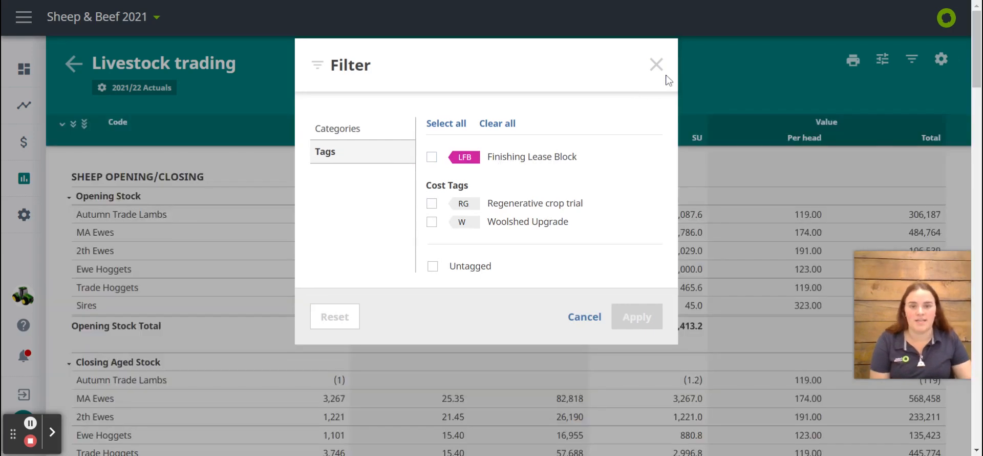
pyautogui.click(658, 65)
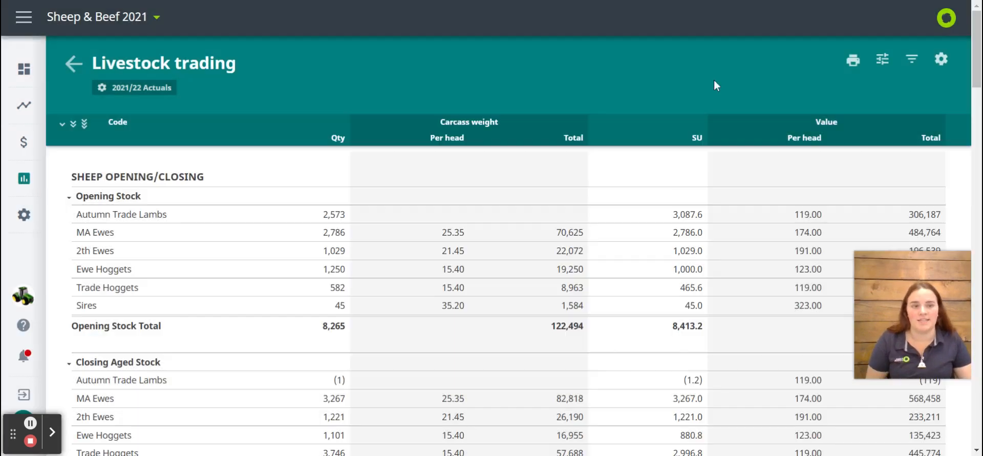
pyautogui.click(945, 66)
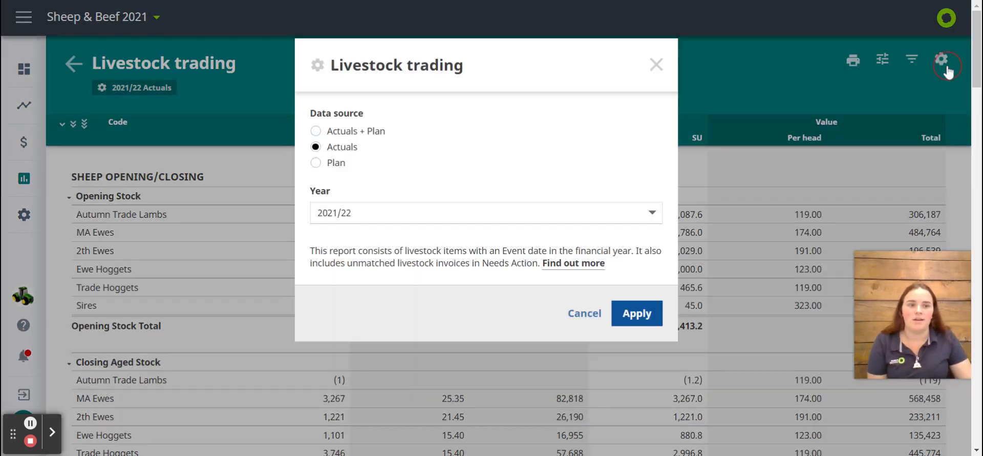
pyautogui.click(658, 65)
pyautogui.scroll(-3, 397, 340)
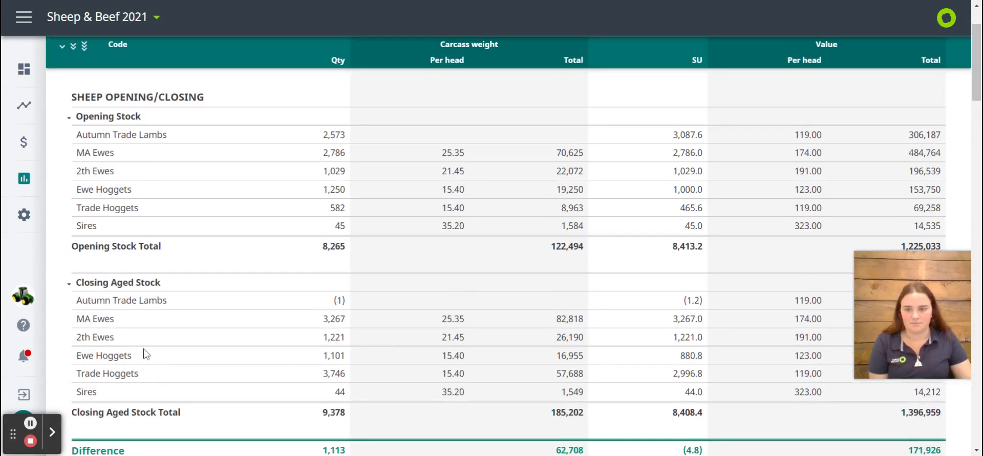
pyautogui.click(31, 423)
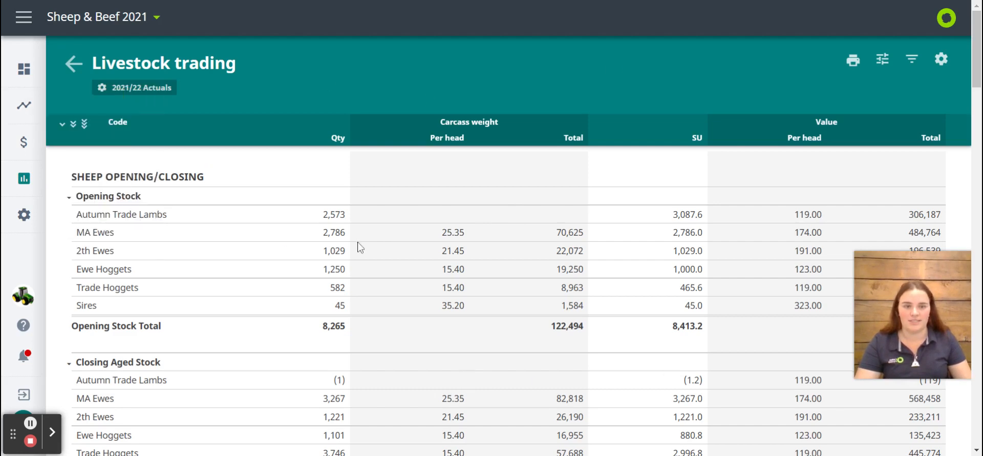
# Return to the reports list and open the Accountants Annual report in Financial View for the 2021/22 financial year
pyautogui.click(65, 62)
pyautogui.scroll(-10, 500, 292)
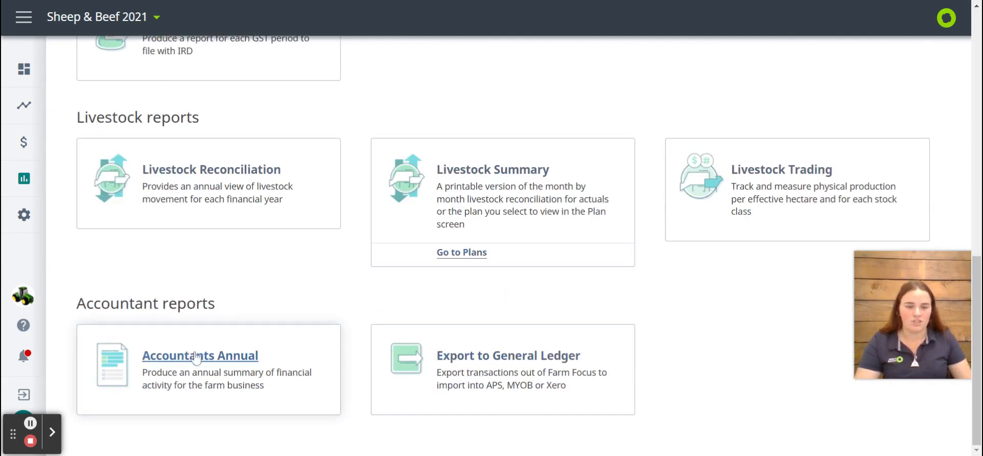
pyautogui.click(253, 360)
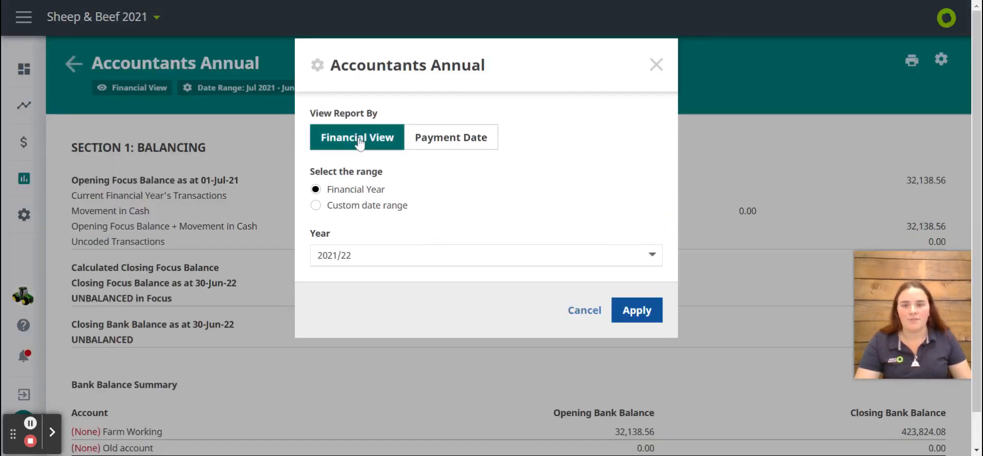
pyautogui.click(359, 205)
pyautogui.click(360, 190)
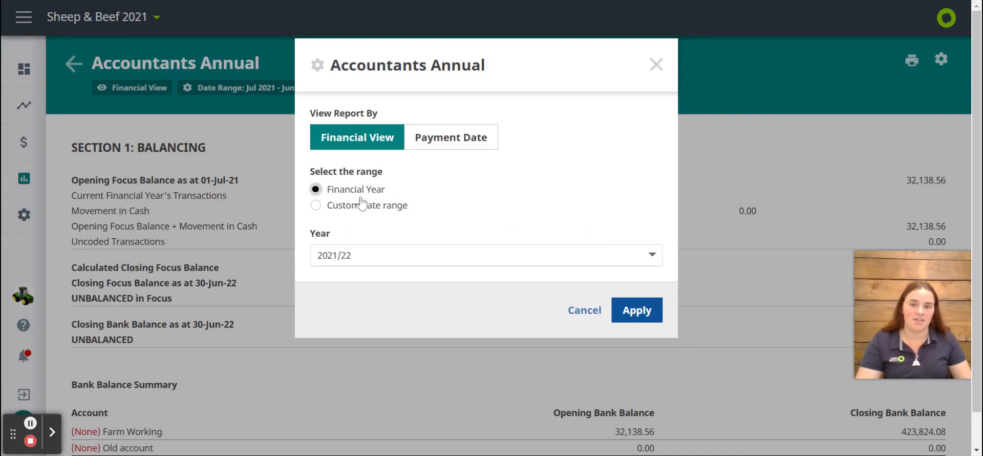
pyautogui.click(639, 310)
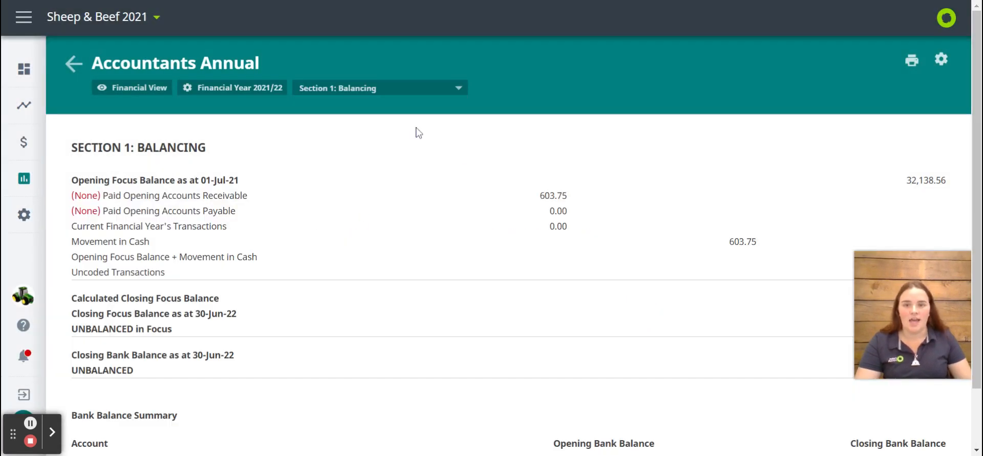
# Display all sections of the Accountants Annual report and examine the opening balance lines and the code listings
pyautogui.moveTo(97, 196); pyautogui.dragTo(82, 195)
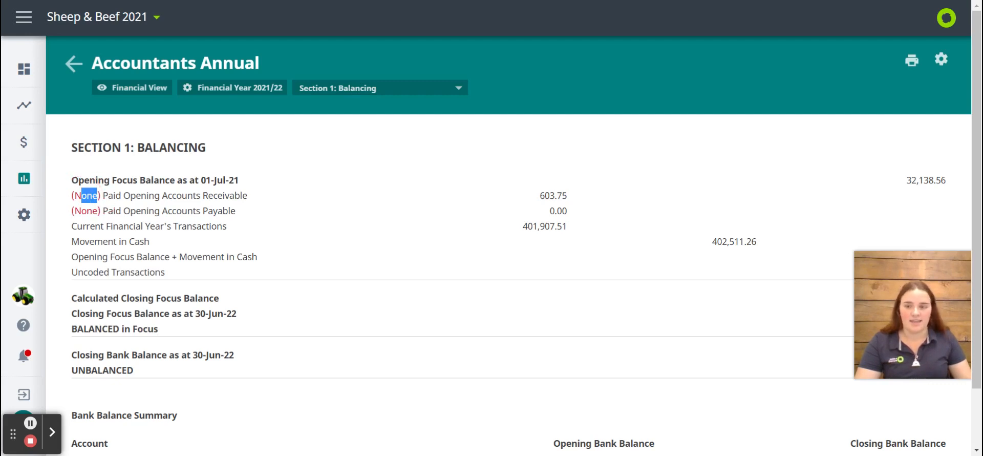
pyautogui.click(71, 197)
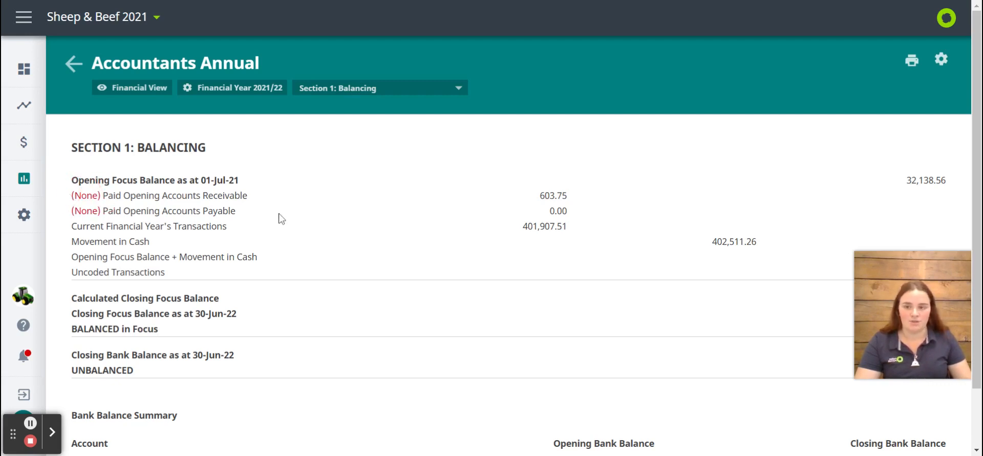
pyautogui.click(387, 90)
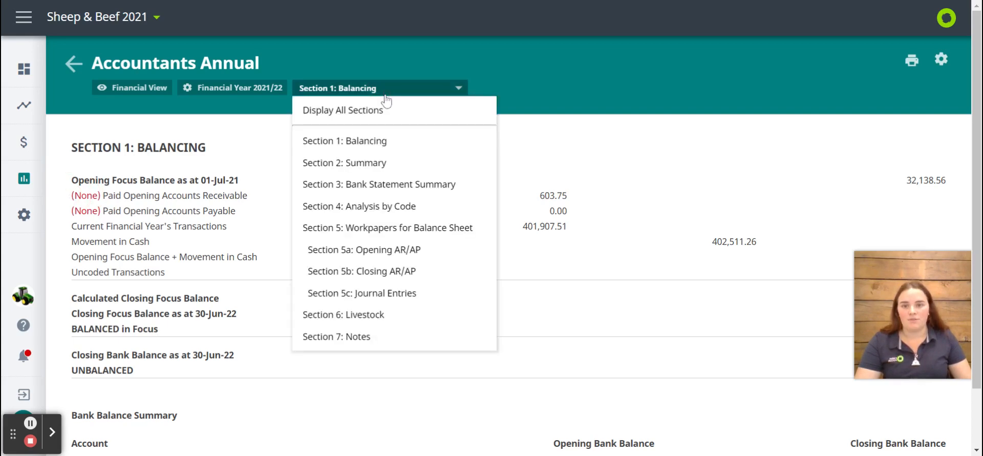
pyautogui.scroll(-2, 380, 289)
pyautogui.click(358, 78)
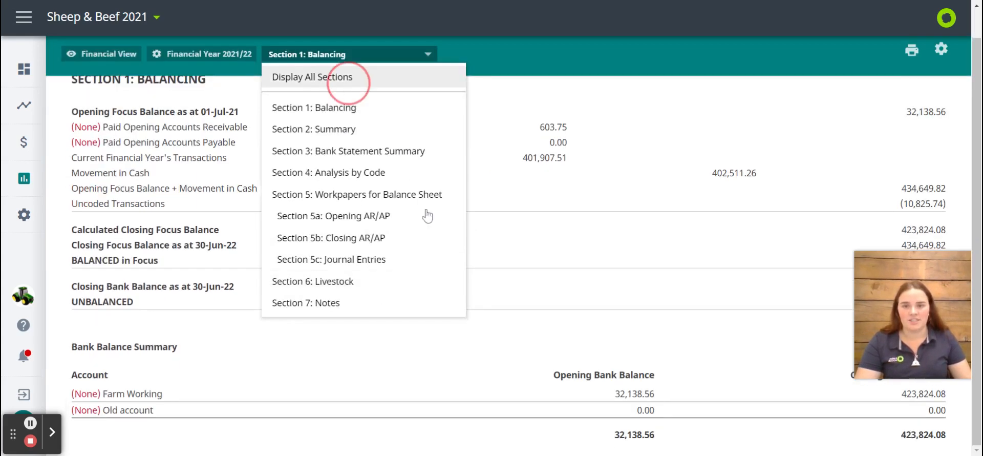
pyautogui.scroll(-5, 470, 291)
pyautogui.scroll(-10, 469, 290)
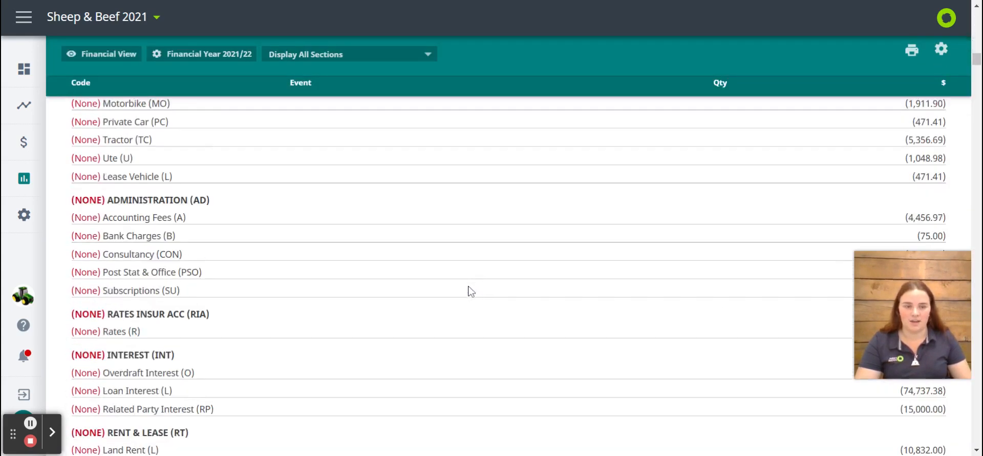
pyautogui.scroll(6, 469, 291)
pyautogui.scroll(5, 472, 291)
# Limit the Accountants Annual report to Section 1: Balancing, then return to the accountant reports in the reports list
pyautogui.click(359, 88)
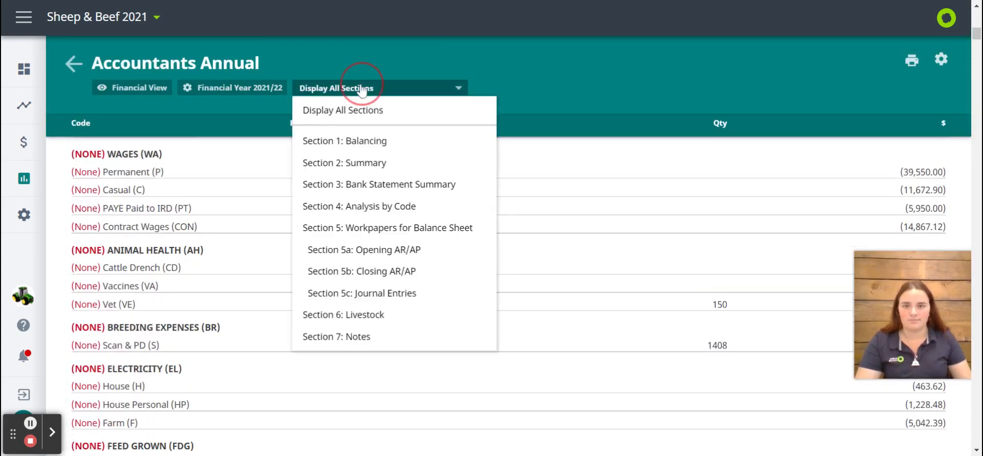
pyautogui.click(370, 148)
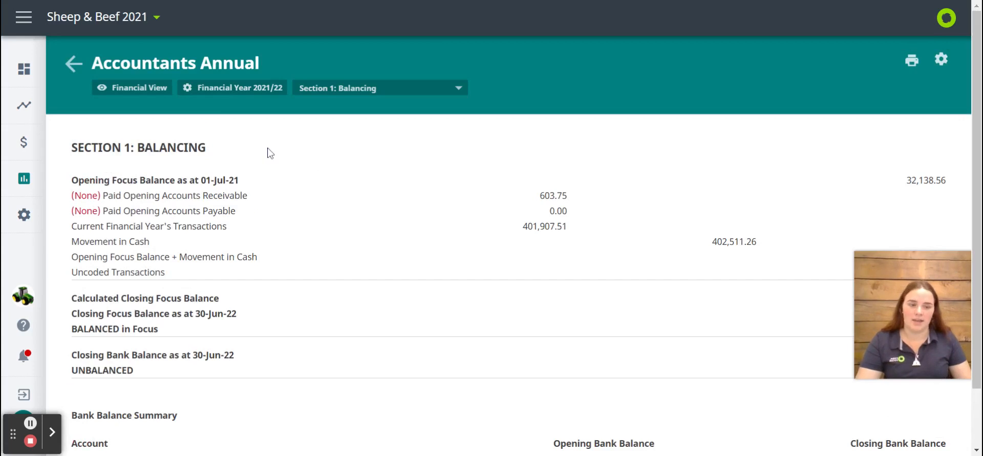
pyautogui.click(73, 63)
pyautogui.scroll(-10, 544, 281)
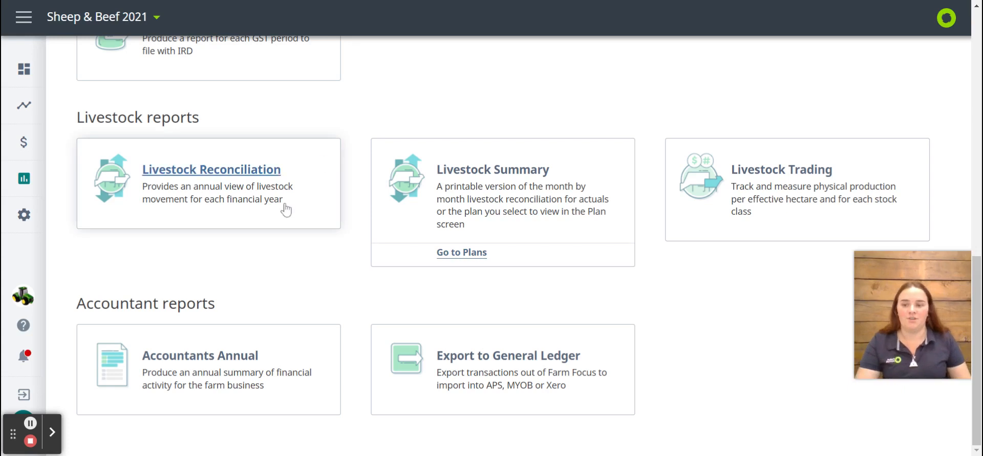
# Open the support messenger from the expanded navigation, check the new-message screen, and return to its help search
pyautogui.click(24, 18)
pyautogui.click(80, 334)
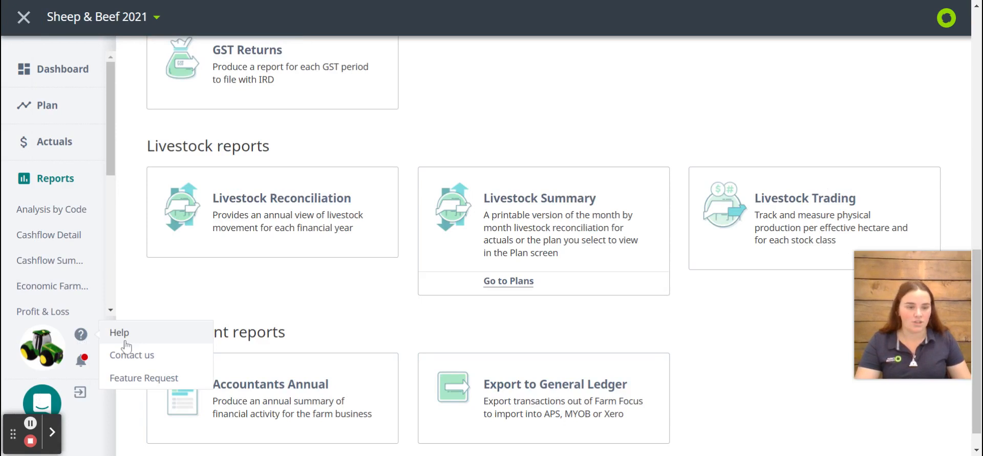
pyautogui.click(44, 405)
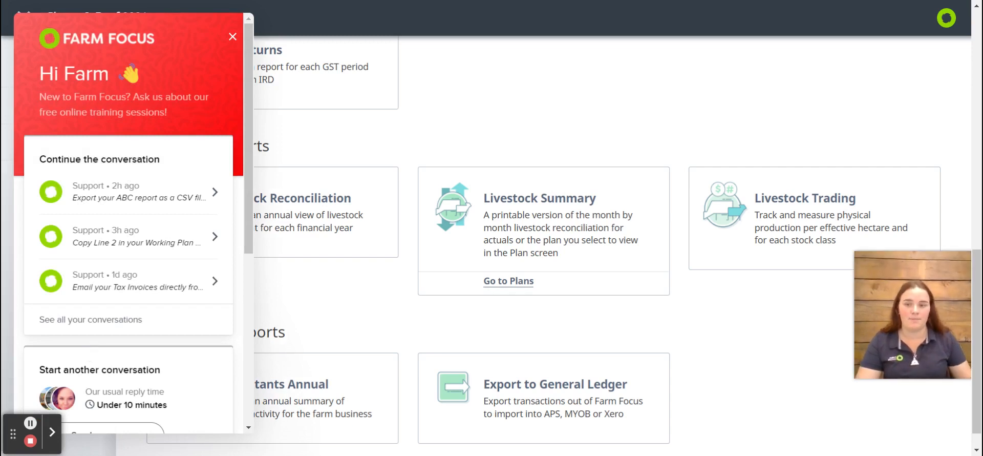
pyautogui.scroll(-3, 97, 297)
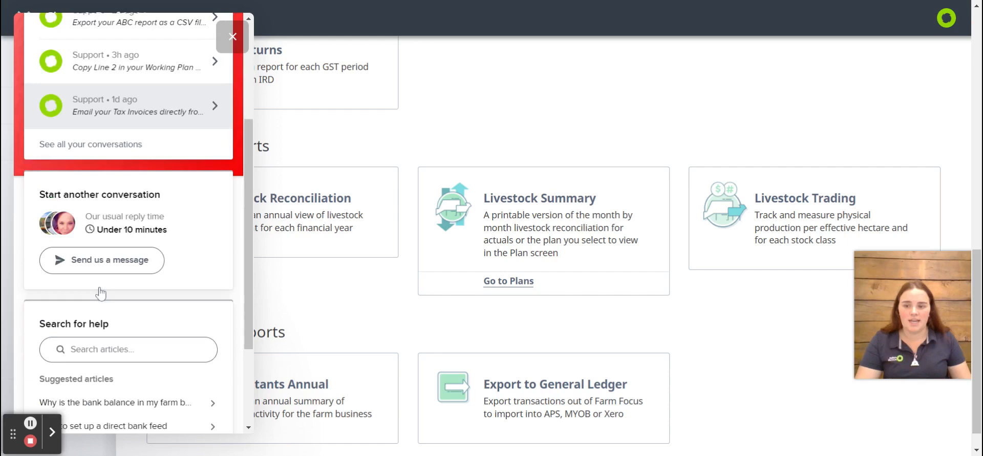
pyautogui.click(81, 260)
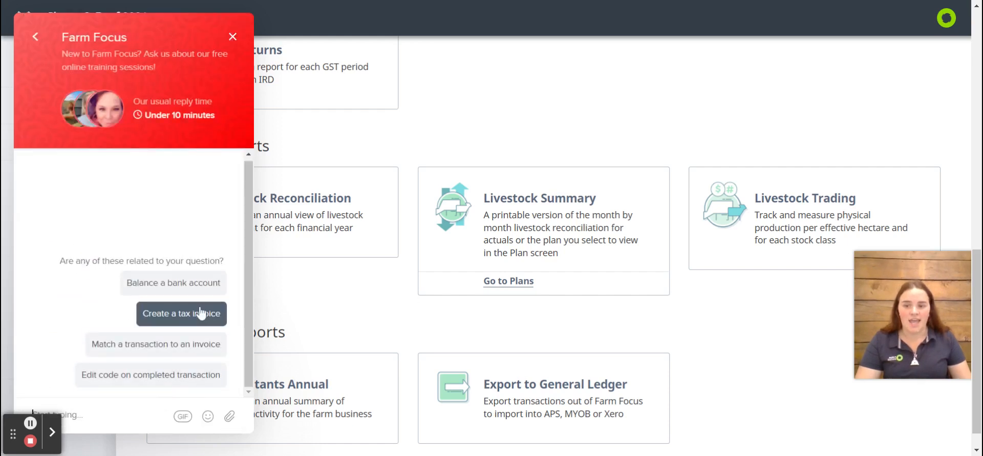
pyautogui.click(35, 39)
pyautogui.scroll(-5, 179, 336)
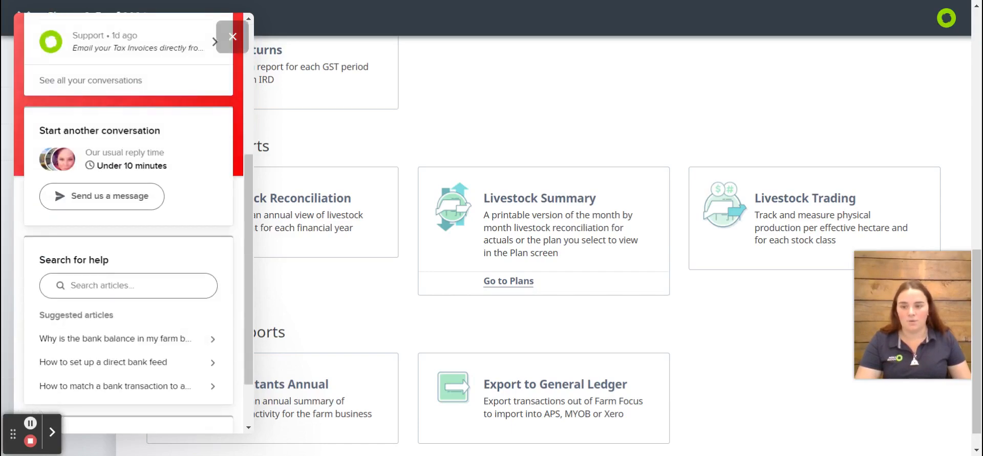
# Search the help articles for "abc" and open the Analysis by Code (ABC) article
pyautogui.click(88, 292)
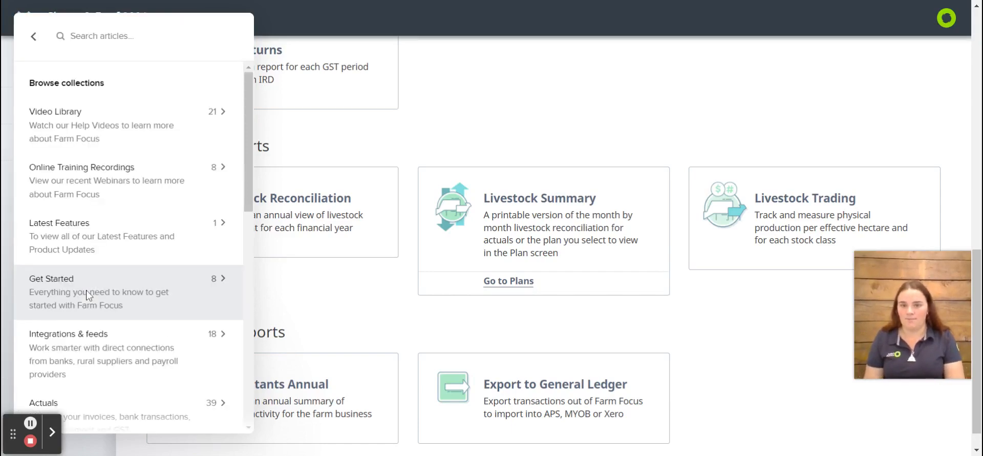
pyautogui.write('abc')
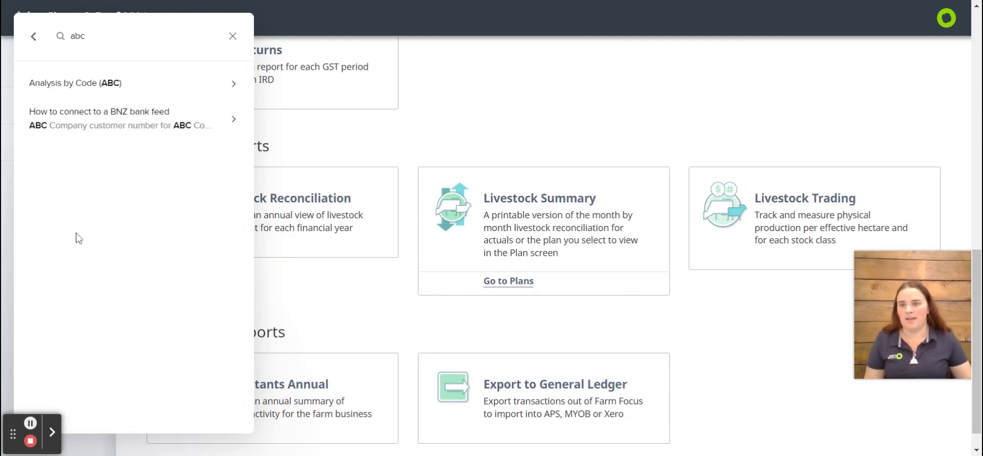
pyautogui.click(114, 84)
pyautogui.scroll(5, 487, 286)
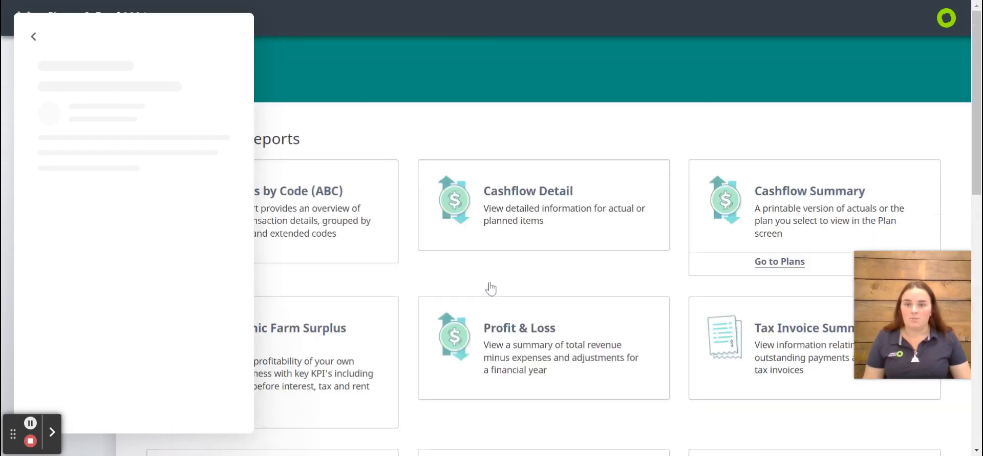
# Open the Analysis by Code report for 2021/22, July to June, reading the help article's filter and view guidance alongside it
pyautogui.click(330, 207)
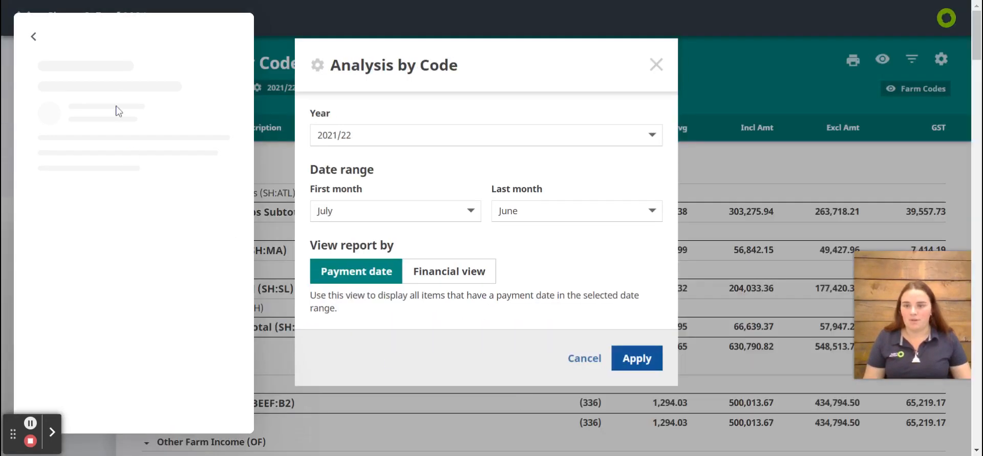
pyautogui.scroll(-10, 118, 112)
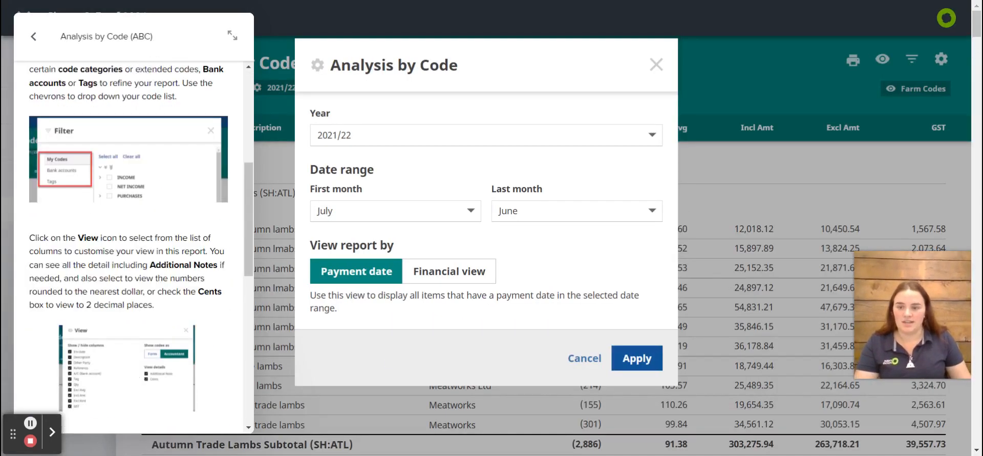
pyautogui.scroll(-6, 128, 246)
pyautogui.scroll(15, 128, 245)
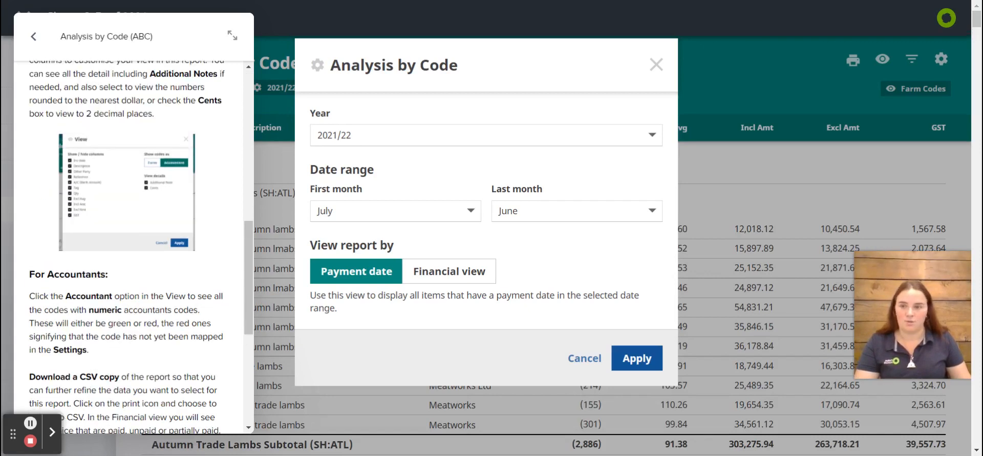
pyautogui.click(636, 358)
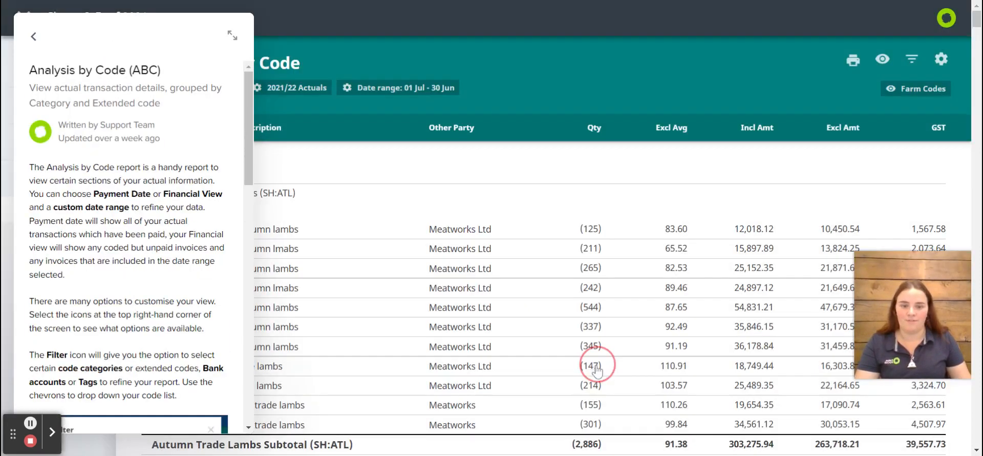
# Leave the help article, check the messenger's feature request section, close the messenger and return to the reports list
pyautogui.click(36, 52)
pyautogui.click(36, 51)
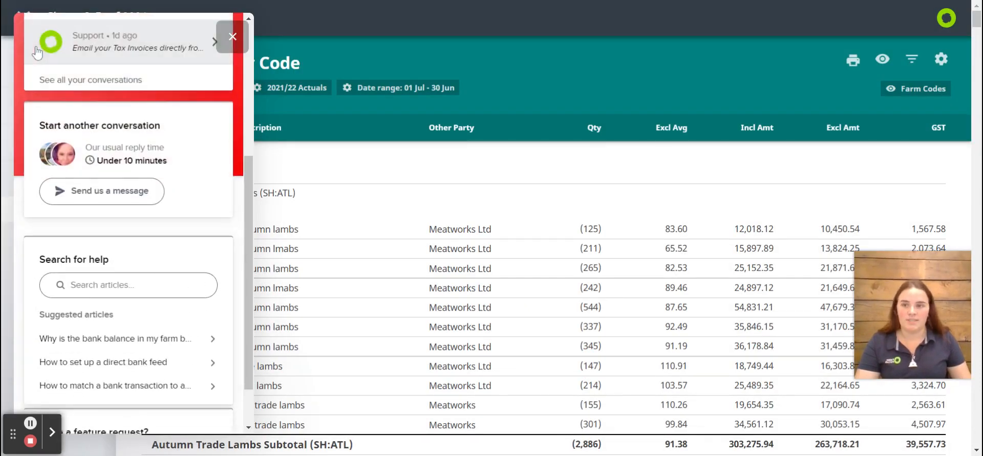
pyautogui.scroll(-2, 148, 292)
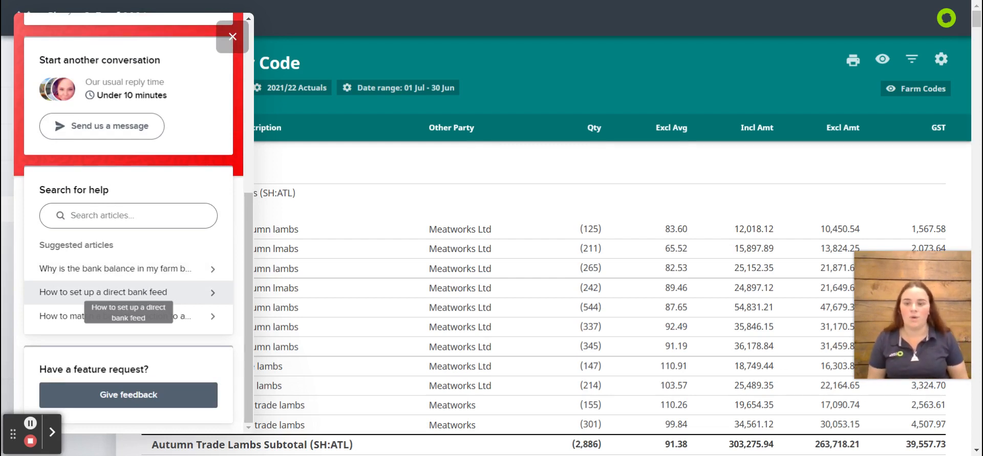
pyautogui.click(232, 36)
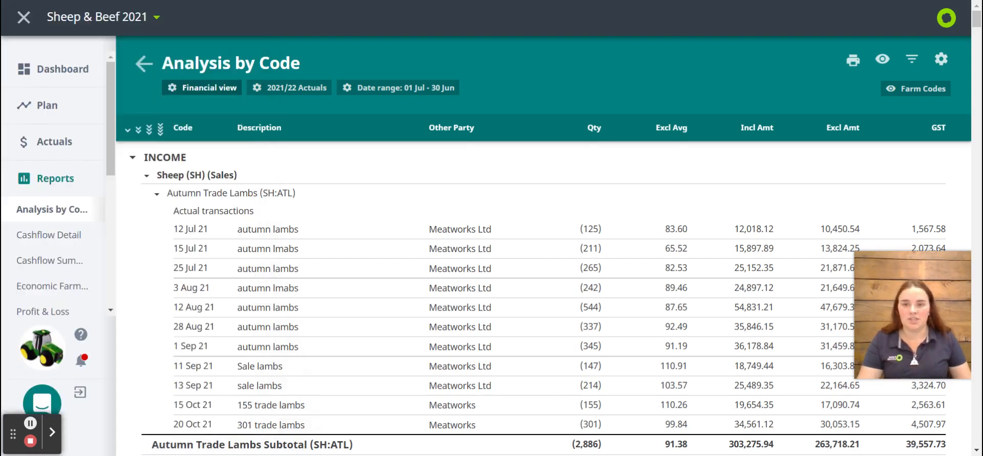
pyautogui.click(144, 63)
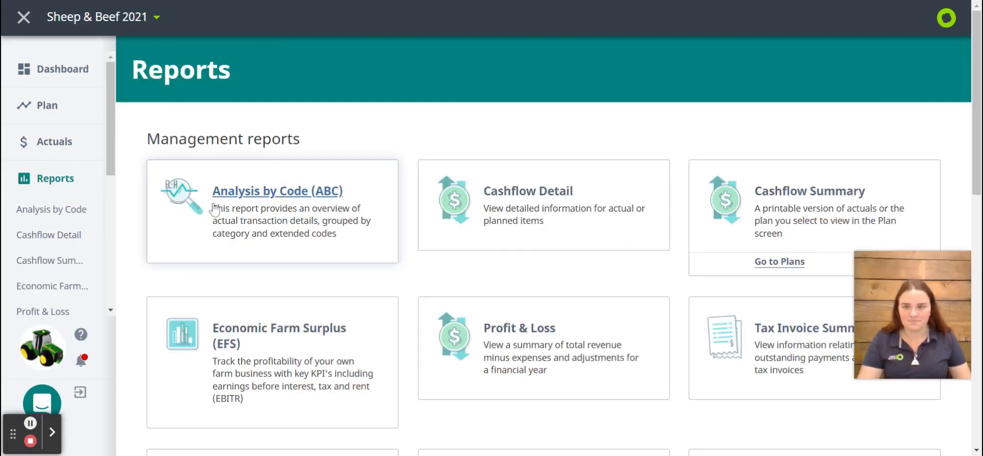